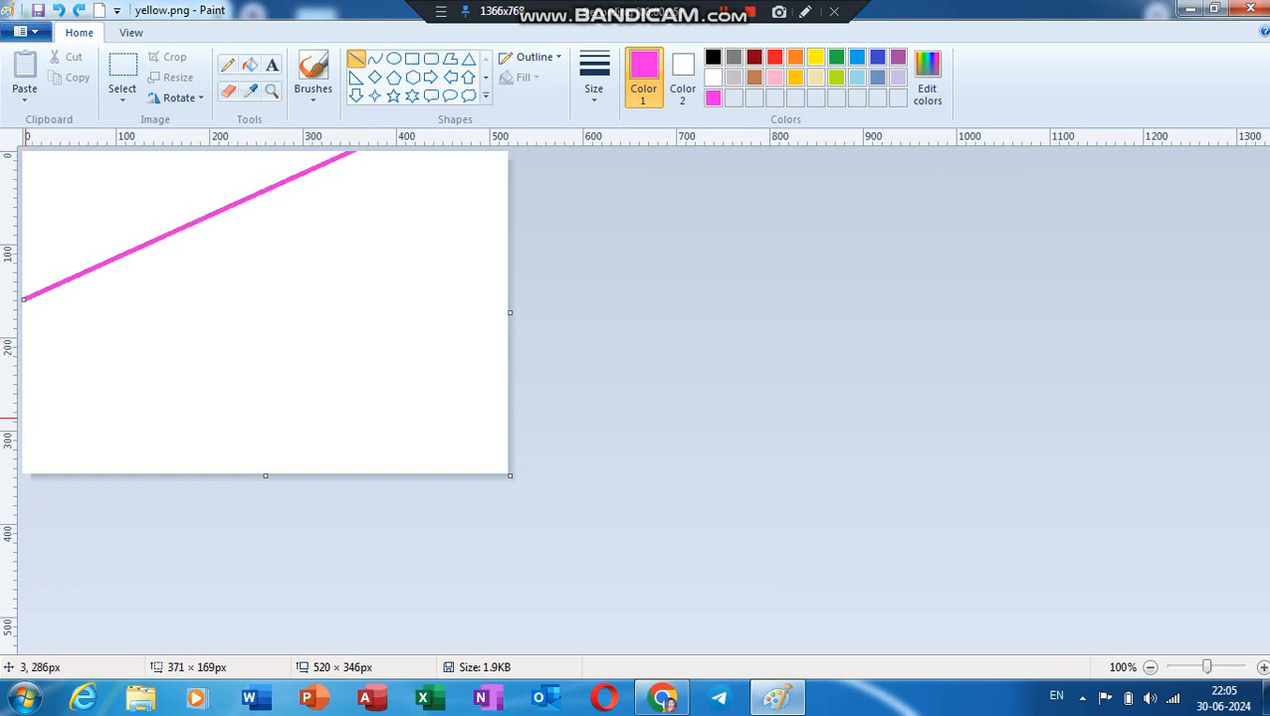
Draw two more pink diagonal lines below the first one, spanning about 526 × 247 px and 388 × 203 px.
{"action": "left_click_drag", "start_coordinate": [22, 416], "coordinate": [511, 187]}
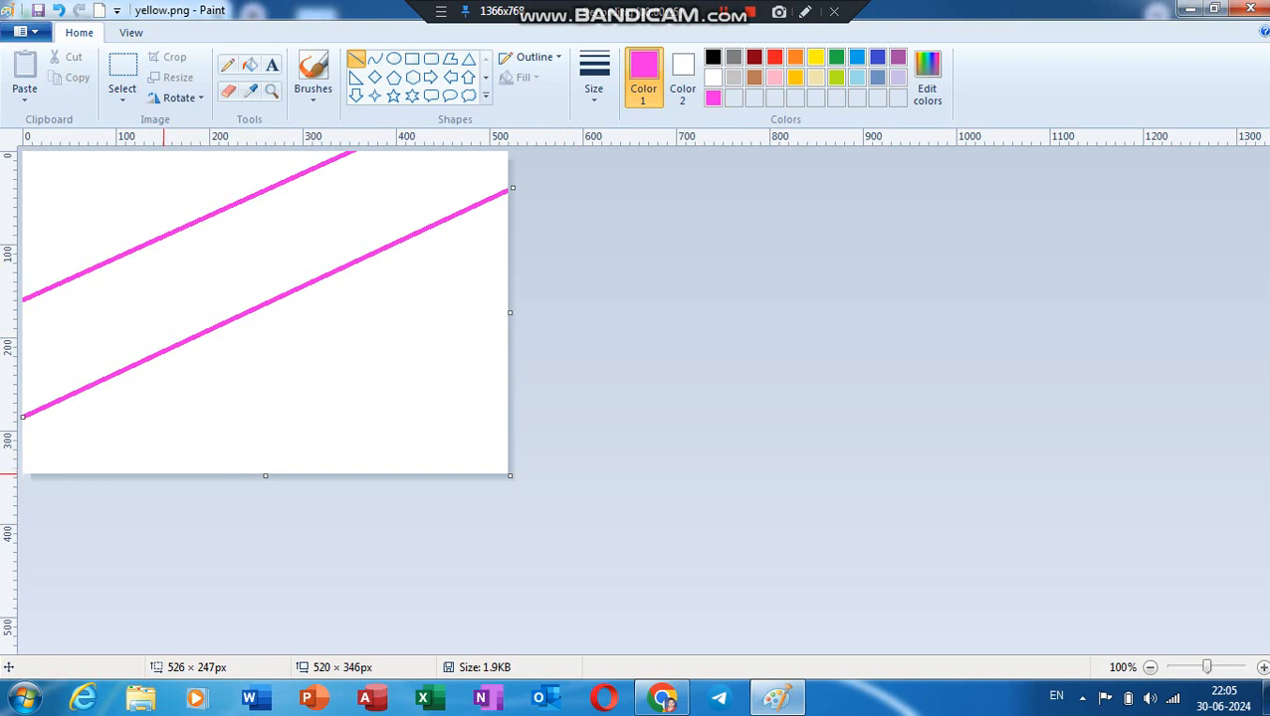
{"action": "left_click", "coordinate": [164, 472]}
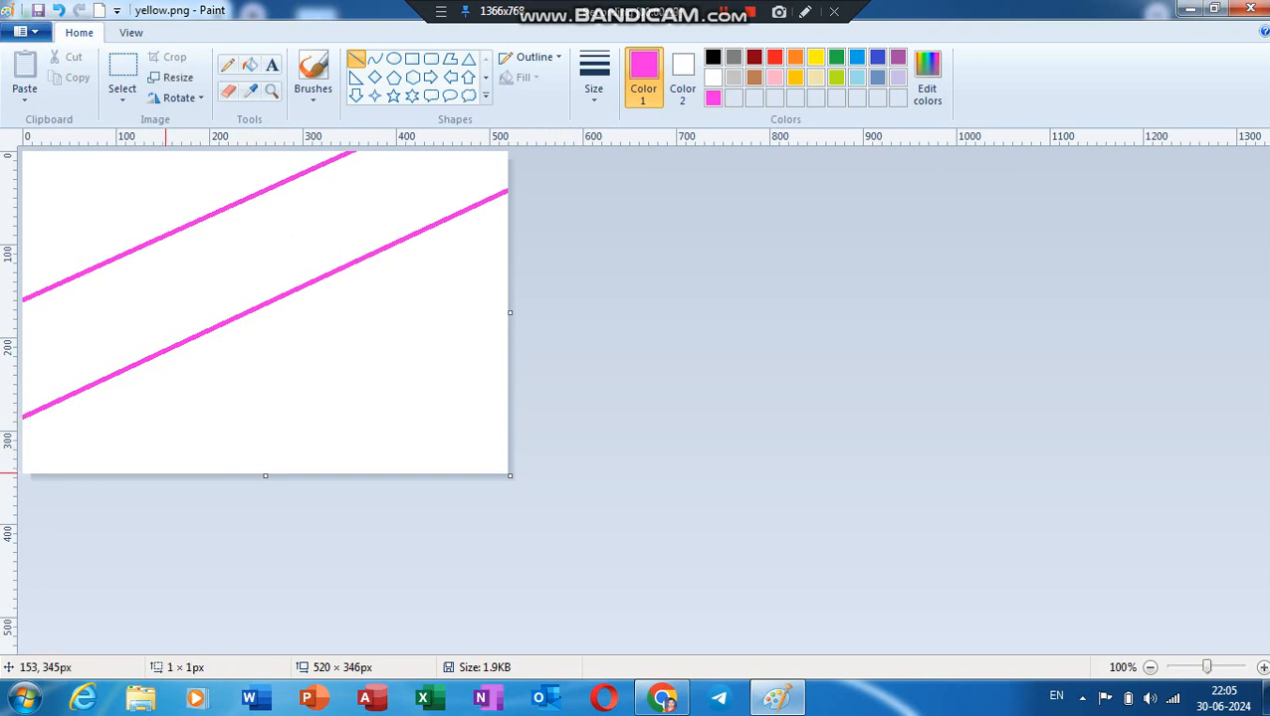
{"action": "left_click_drag", "start_coordinate": [165, 474], "coordinate": [527, 285]}
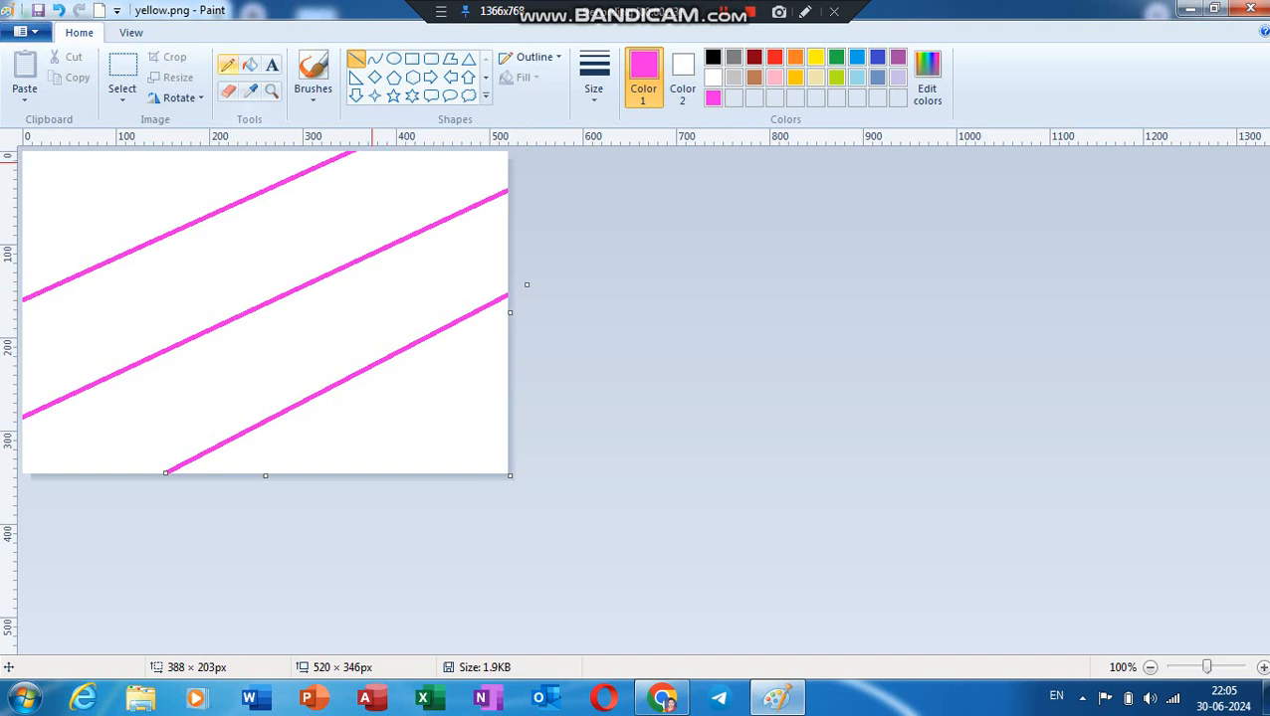
Fill the canvas's upper-left corner area with pink, and the second band and the line below it with yellow.
{"action": "left_click", "coordinate": [249, 65]}
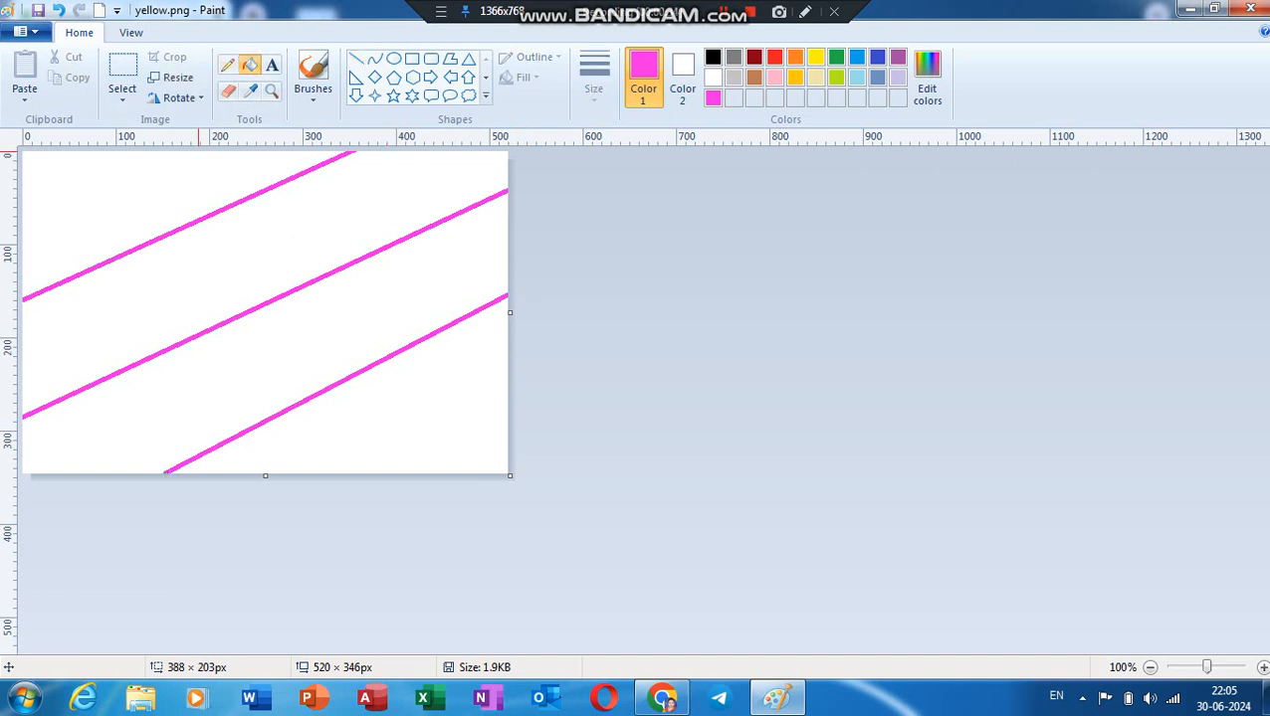
{"action": "left_click", "coordinate": [196, 159]}
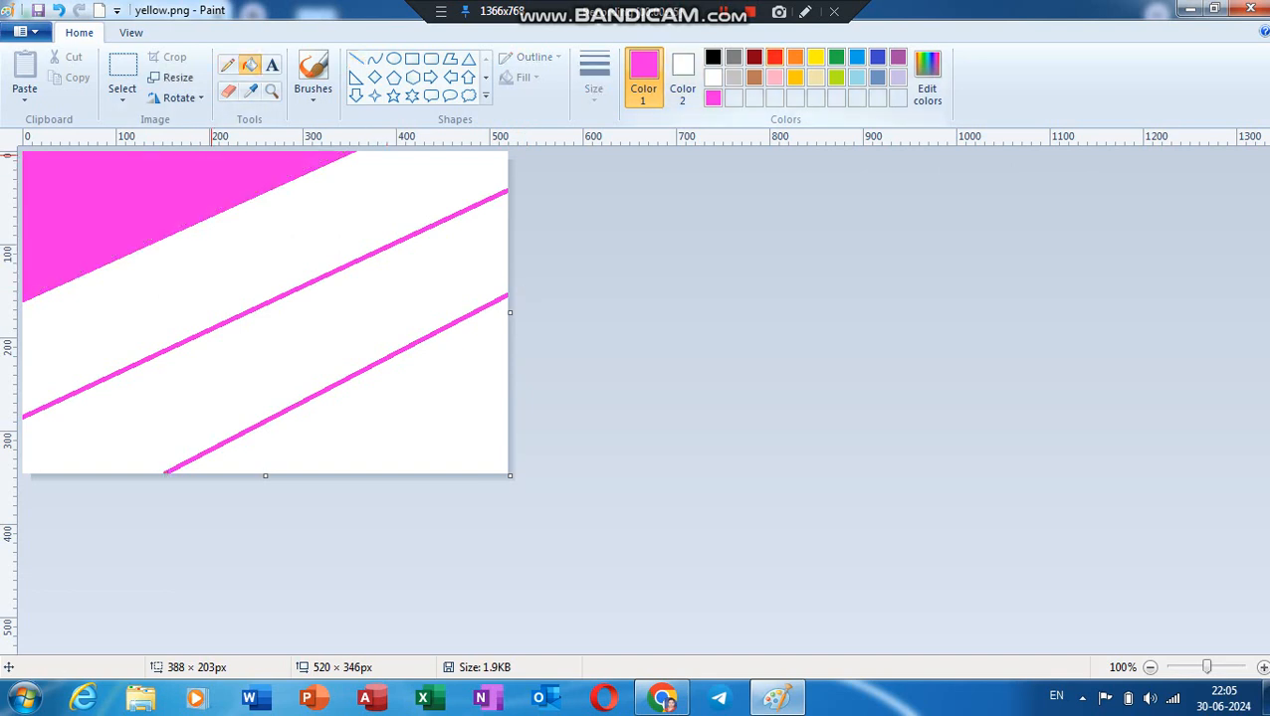
{"action": "left_click", "coordinate": [814, 57]}
{"action": "left_click", "coordinate": [382, 235]}
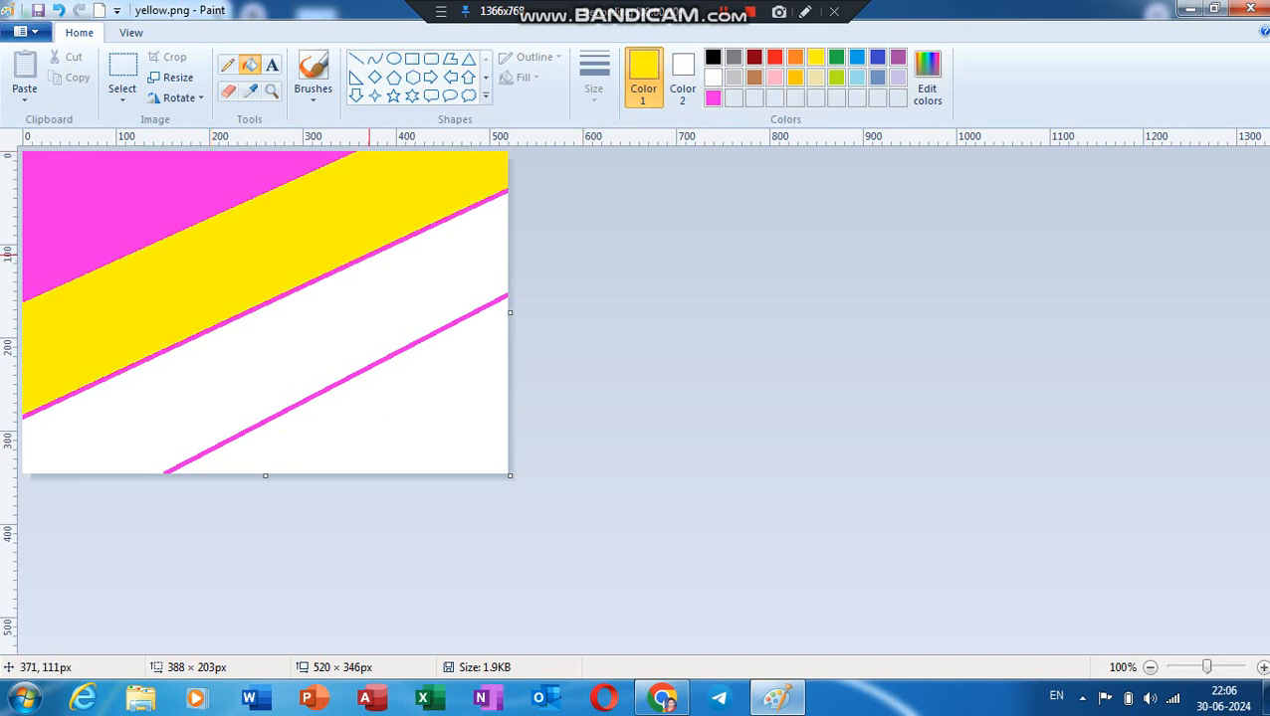
{"action": "left_click", "coordinate": [368, 255]}
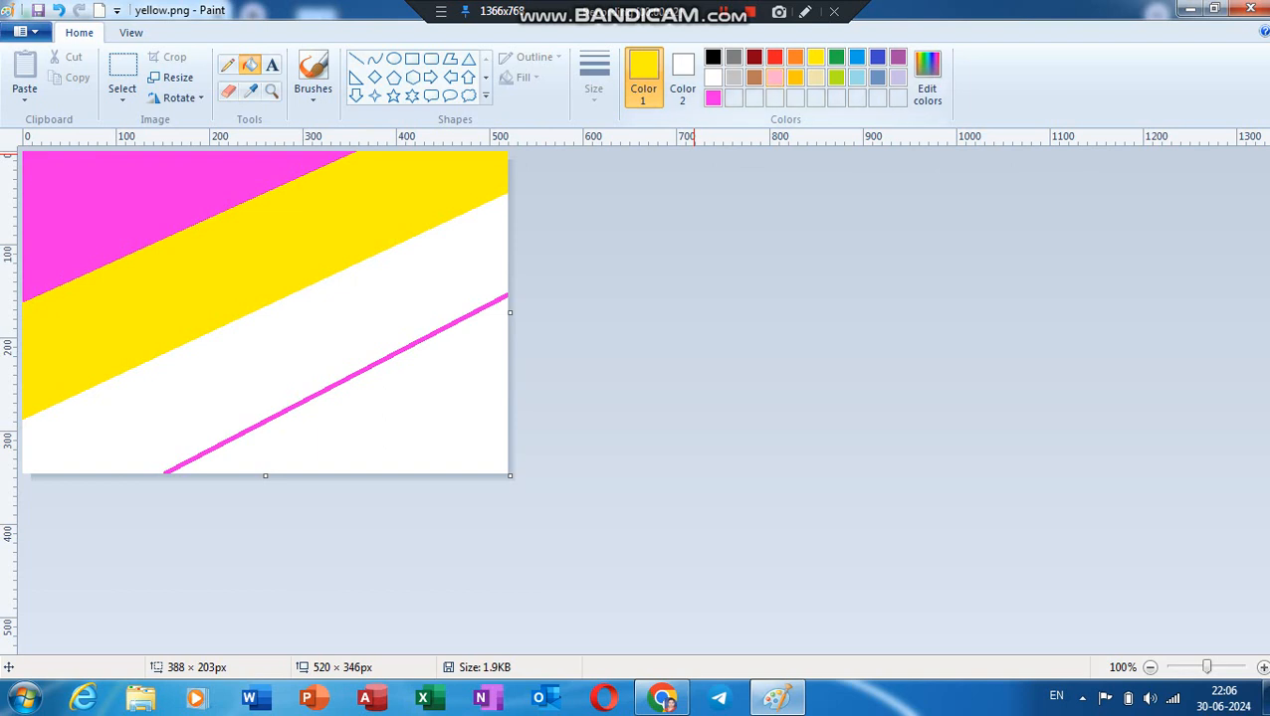
Fill the third diagonal band with orange.
{"action": "left_click", "coordinate": [794, 78]}
{"action": "left_click", "coordinate": [794, 57]}
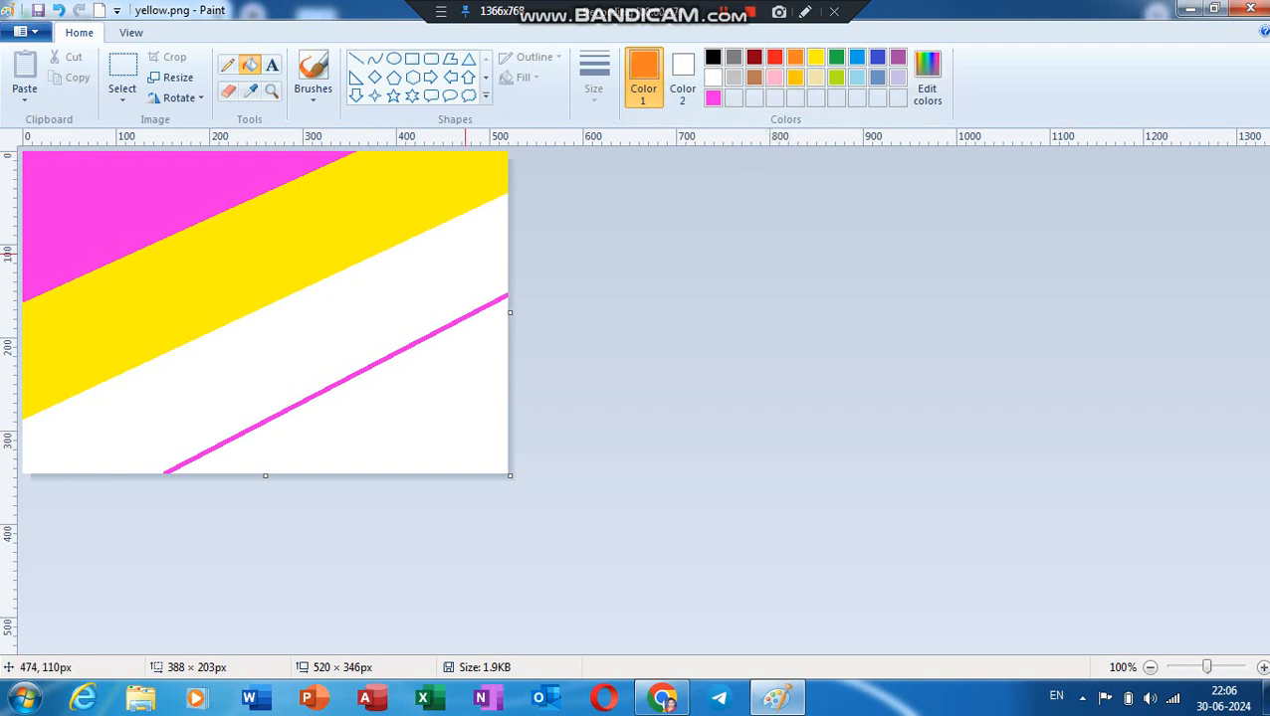
{"action": "left_click", "coordinate": [464, 254]}
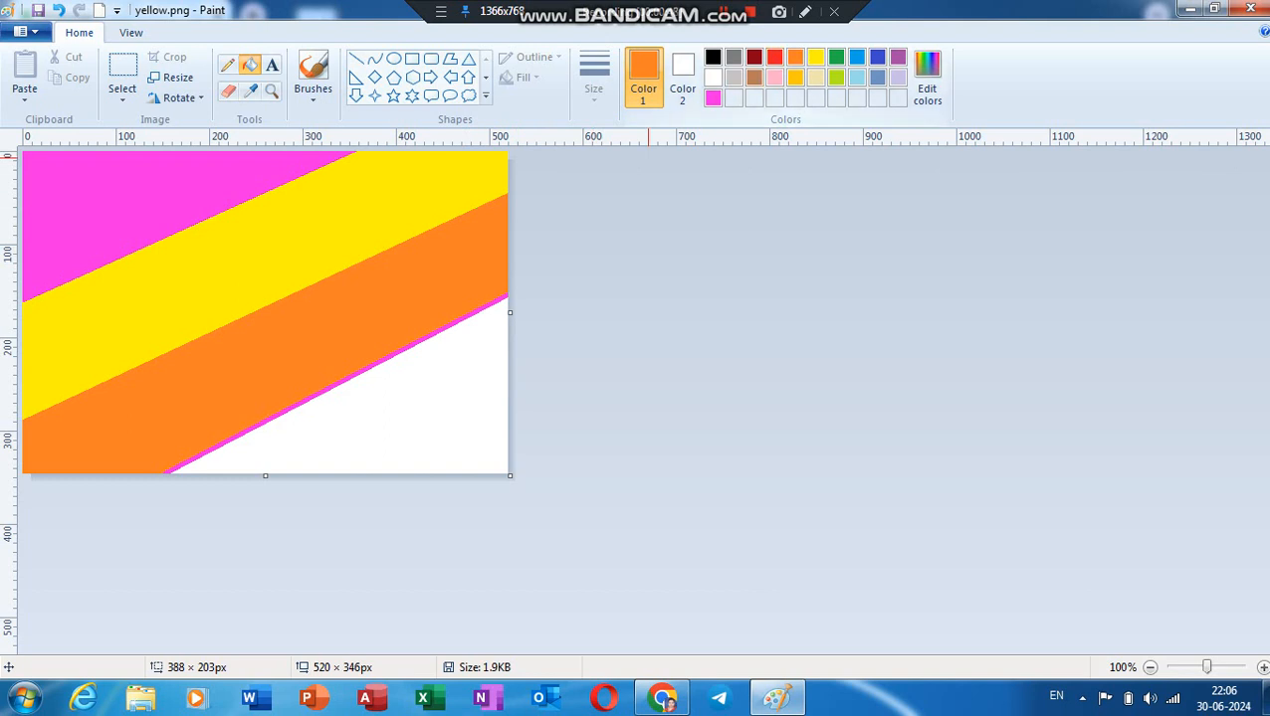
Fill the canvas's lower-right corner area and the line above it with red, and recolor the third band gold.
{"action": "left_click", "coordinate": [774, 57]}
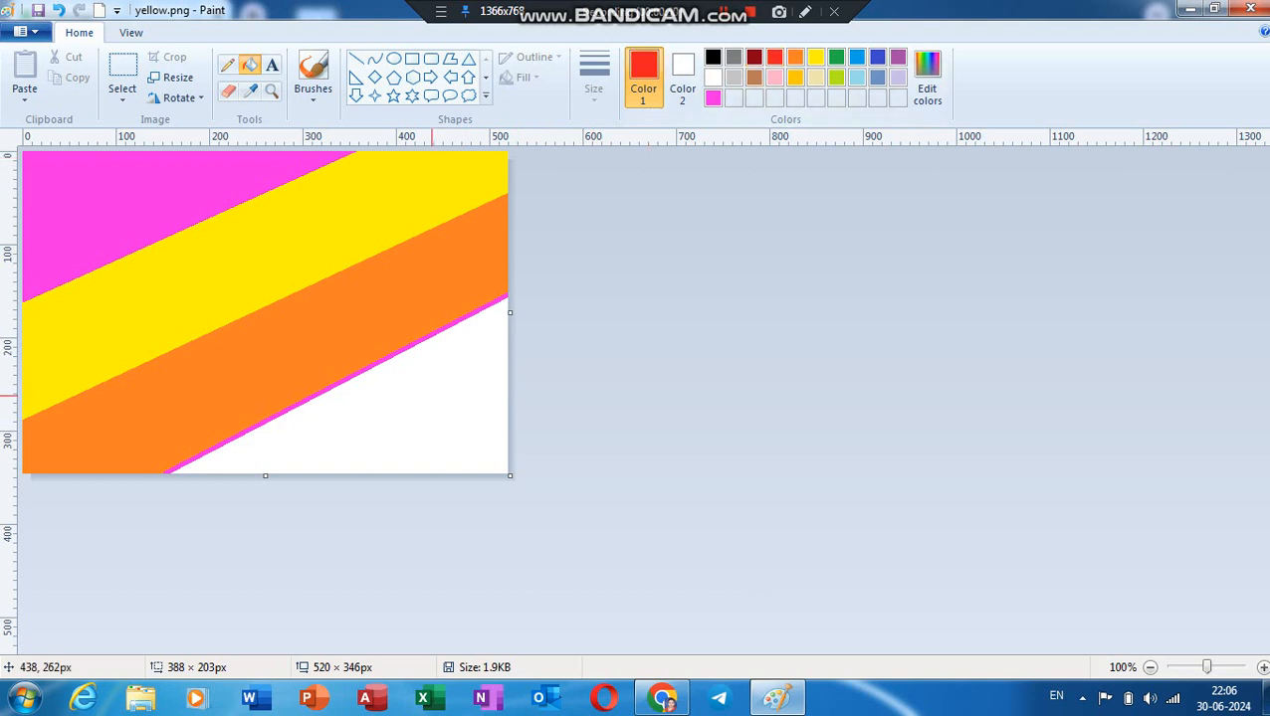
{"action": "left_click", "coordinate": [428, 370]}
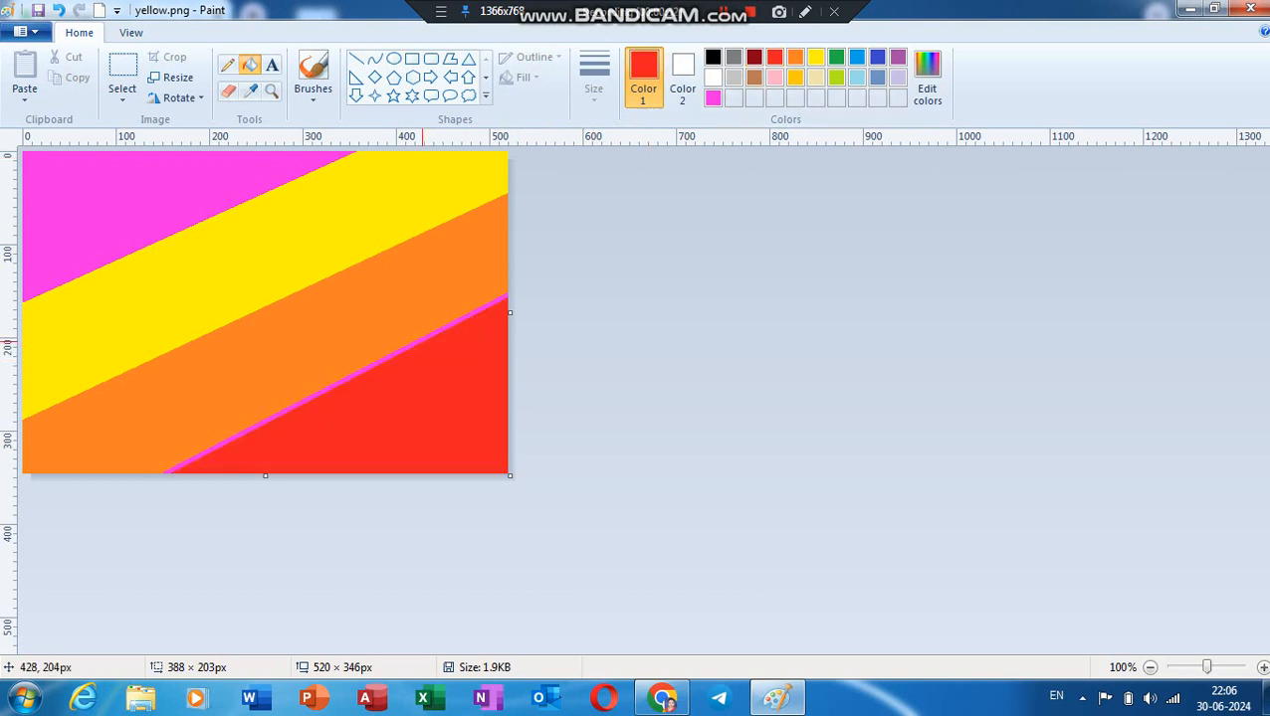
{"action": "left_click", "coordinate": [423, 341]}
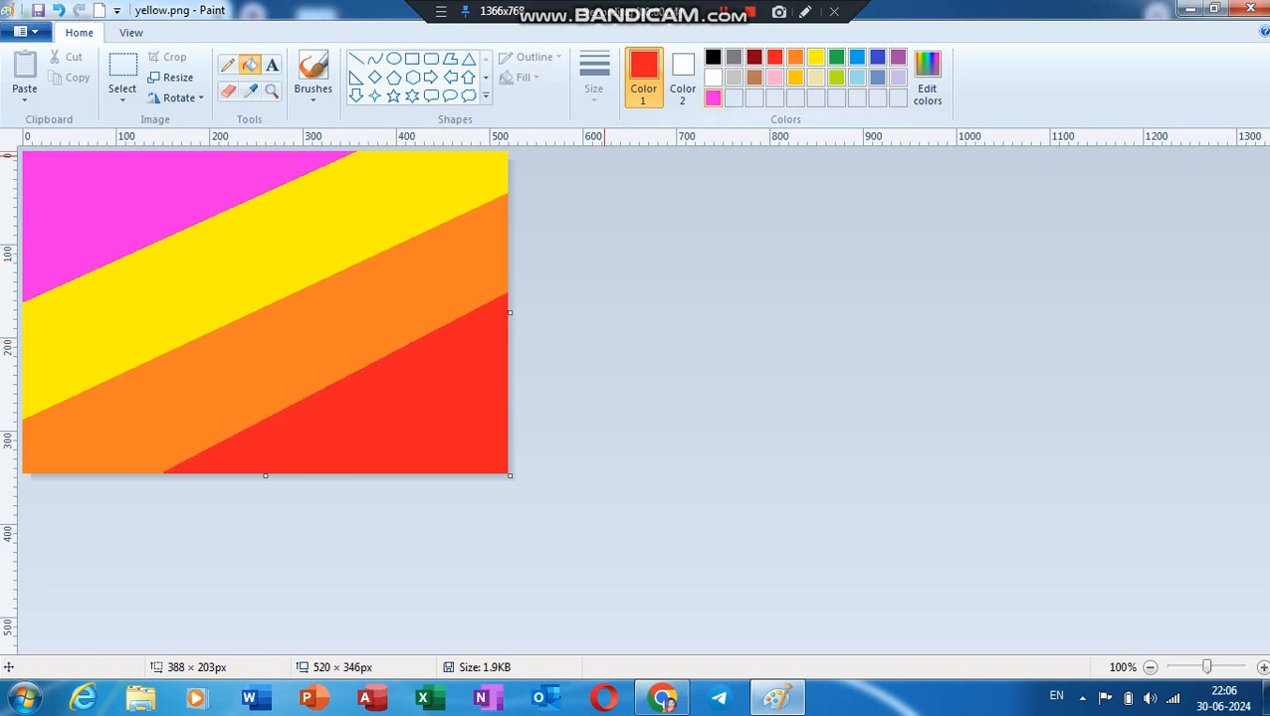
{"action": "left_click", "coordinate": [795, 77]}
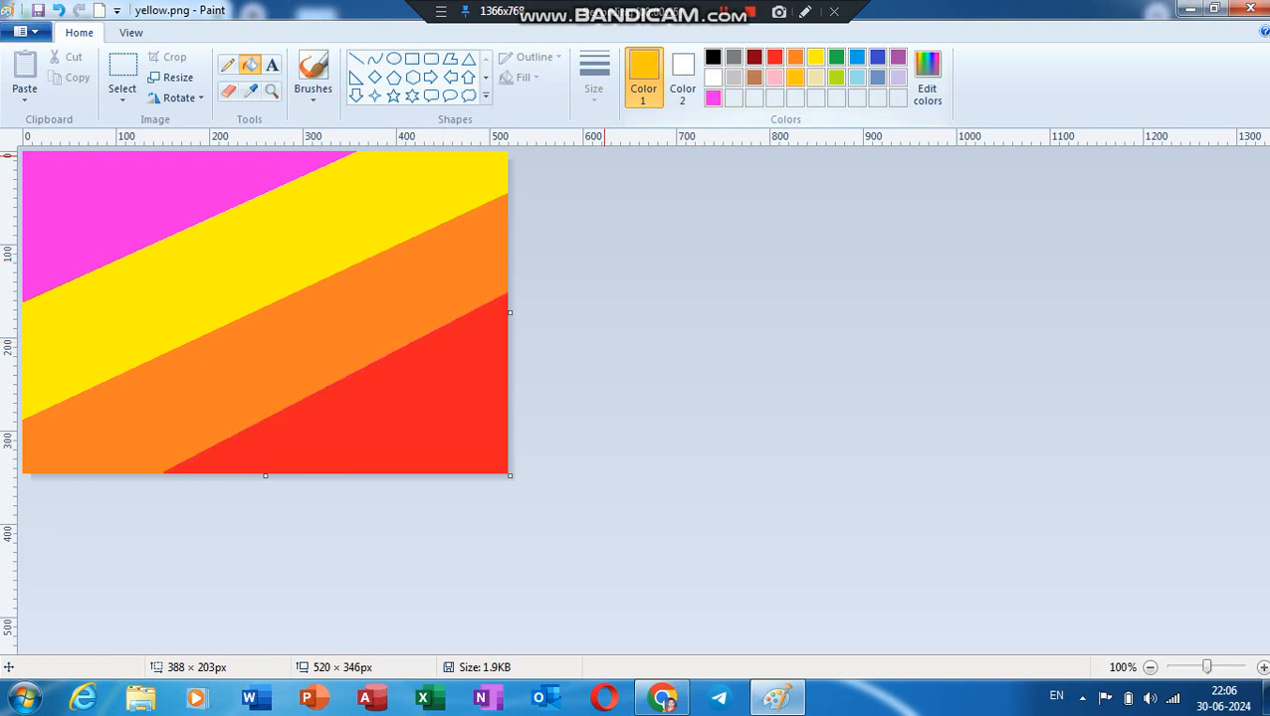
{"action": "left_click", "coordinate": [476, 270]}
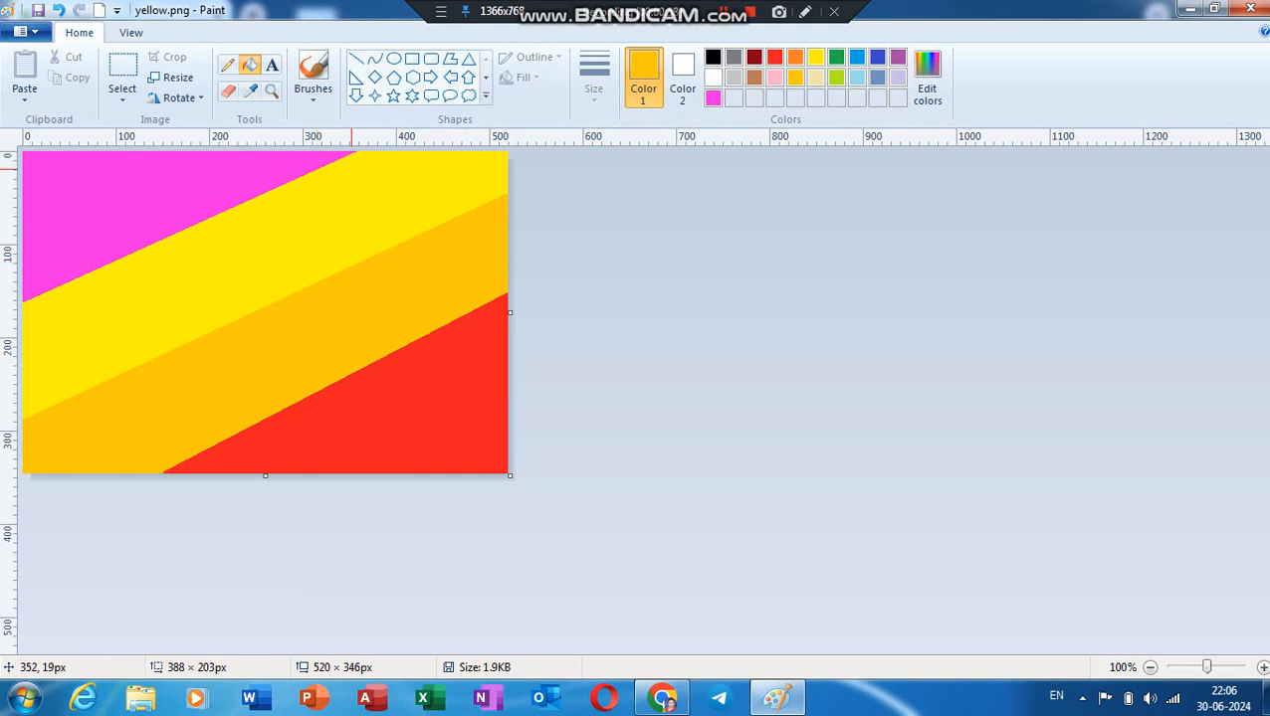
Resize the image to 1 pixel wide without maintaining the aspect ratio.
{"action": "left_click", "coordinate": [171, 77]}
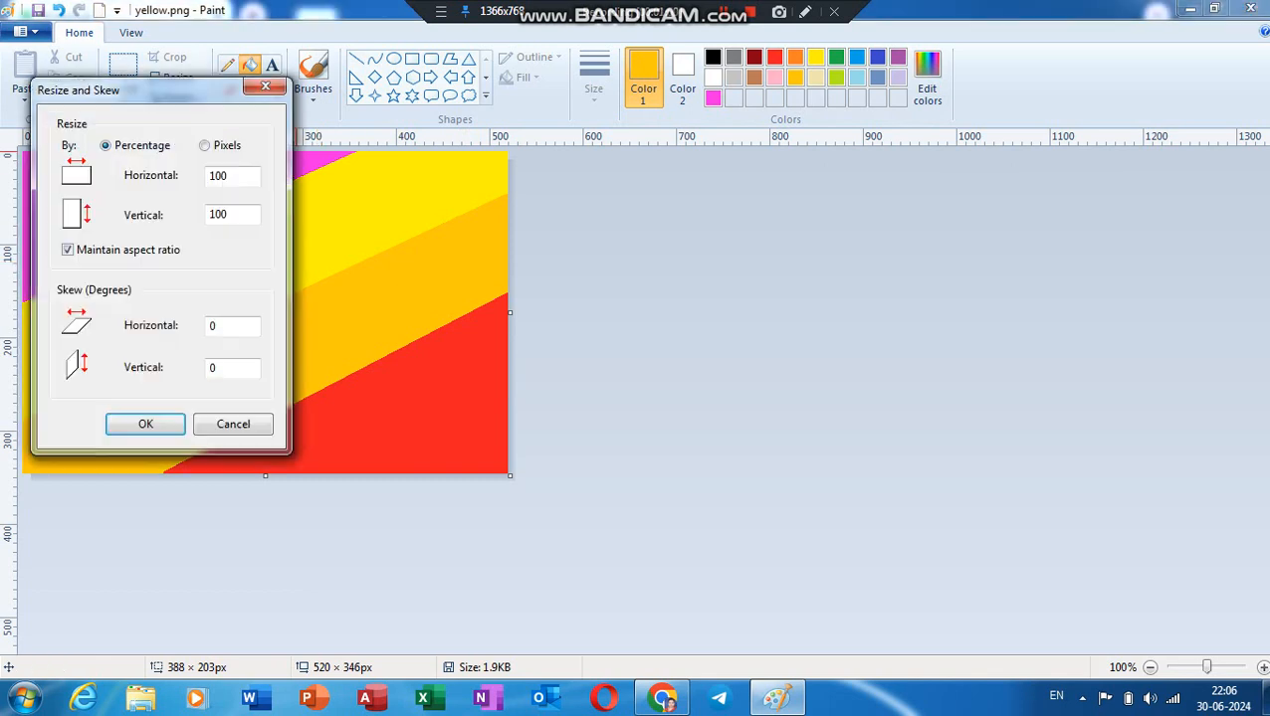
{"action": "left_click", "coordinate": [68, 249]}
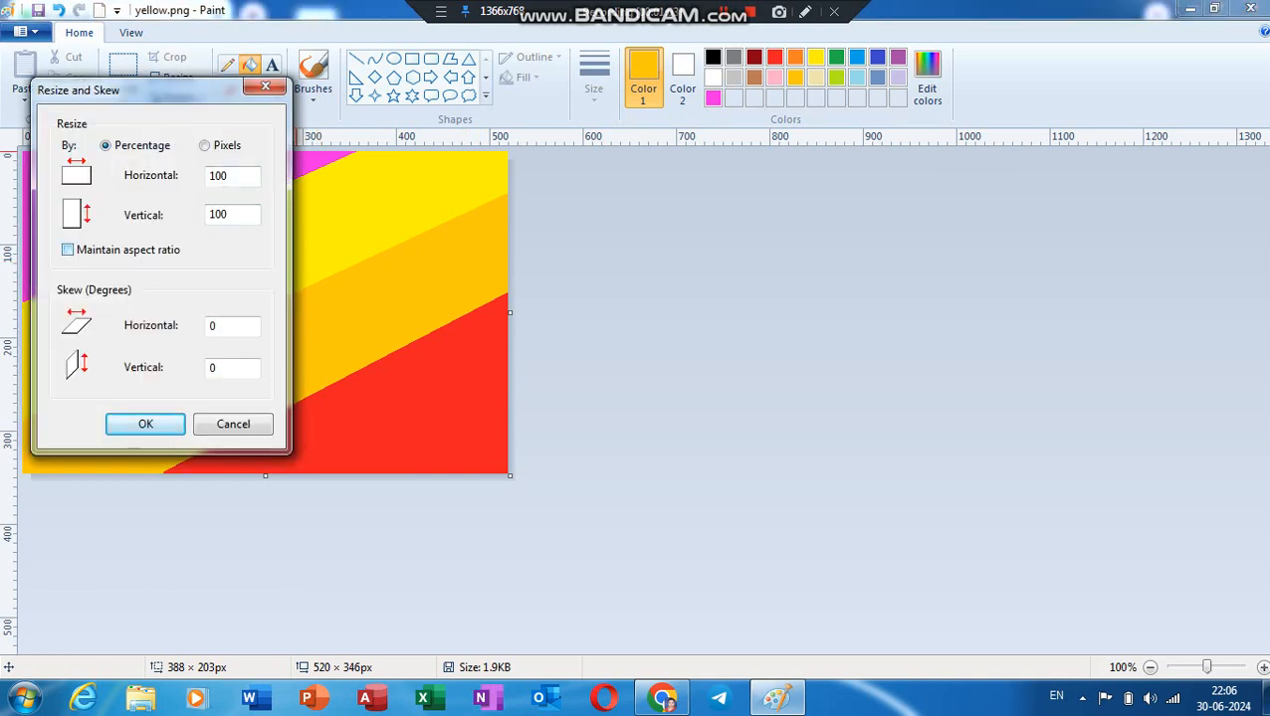
{"action": "left_click", "coordinate": [204, 145]}
{"action": "key", "text": "BackSpace"}
{"action": "key", "text": "BackSpace"}
{"action": "type", "text": "1"}
{"action": "key", "text": "Return"}
Stretch the image horizontally to 520 pixels to produce a smooth gradient.
{"action": "left_click", "coordinate": [171, 77]}
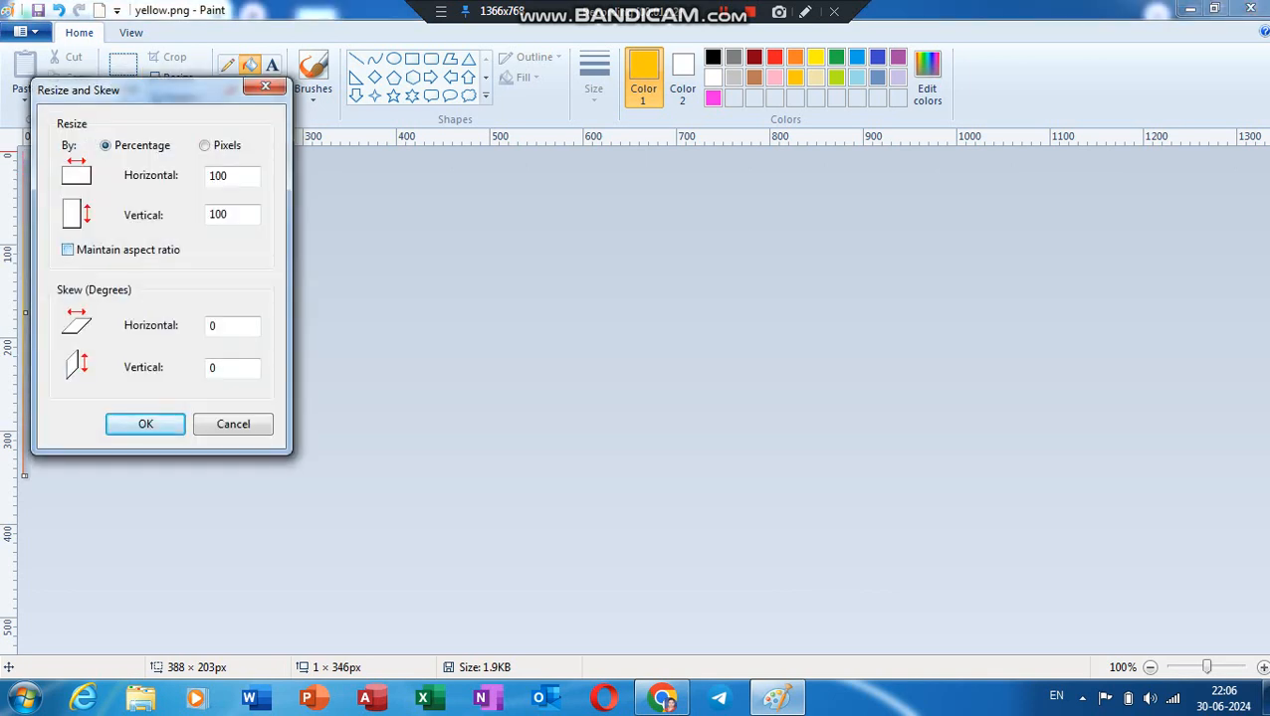
{"action": "left_click", "coordinate": [204, 146]}
{"action": "key", "text": "BackSpace"}
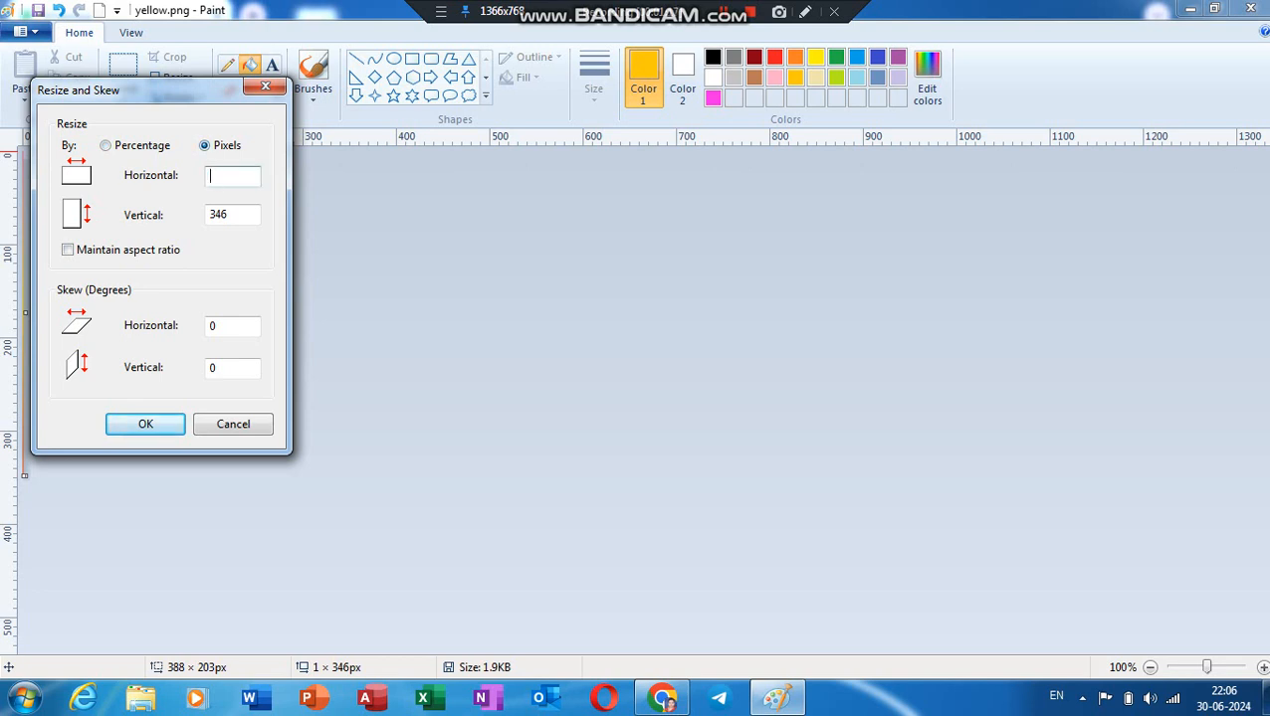
{"action": "type", "text": "529"}
{"action": "type", "text": "0"}
{"action": "key", "text": "Return"}
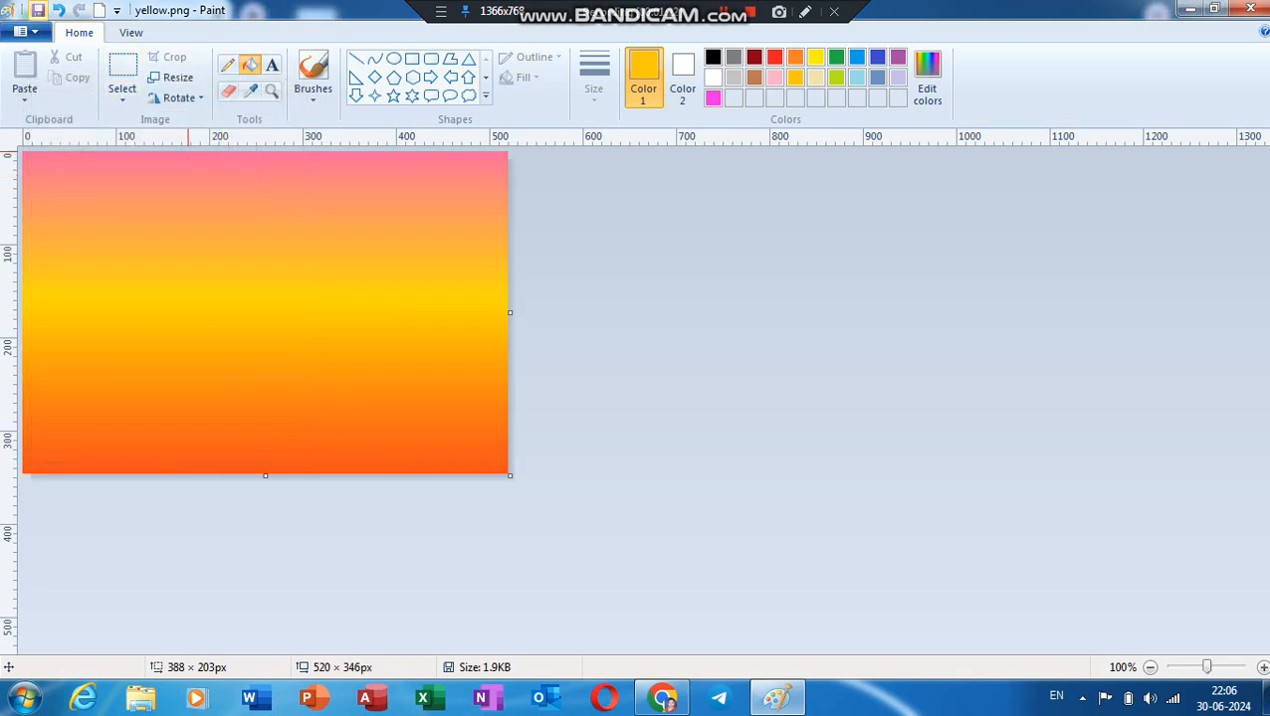
Save the gradient as a new PNG file named yellow1 in the Pictures library.
{"action": "left_click", "coordinate": [27, 32]}
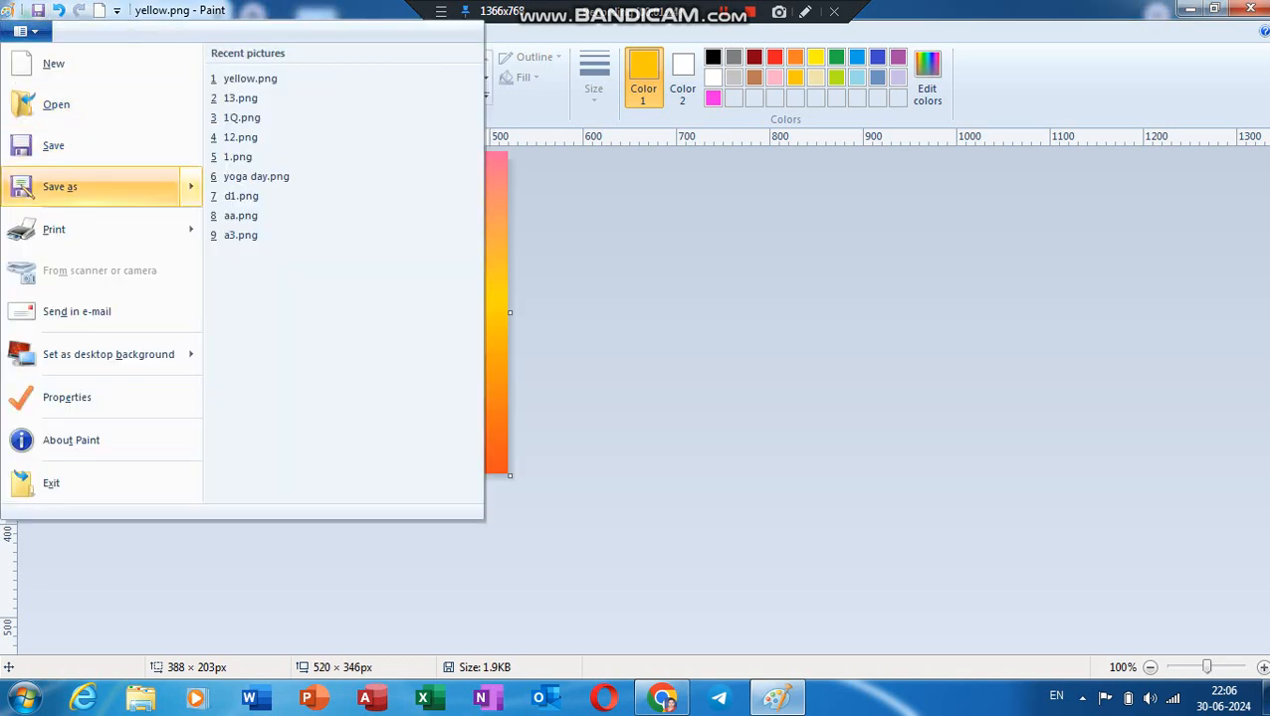
{"action": "left_click", "coordinate": [59, 186]}
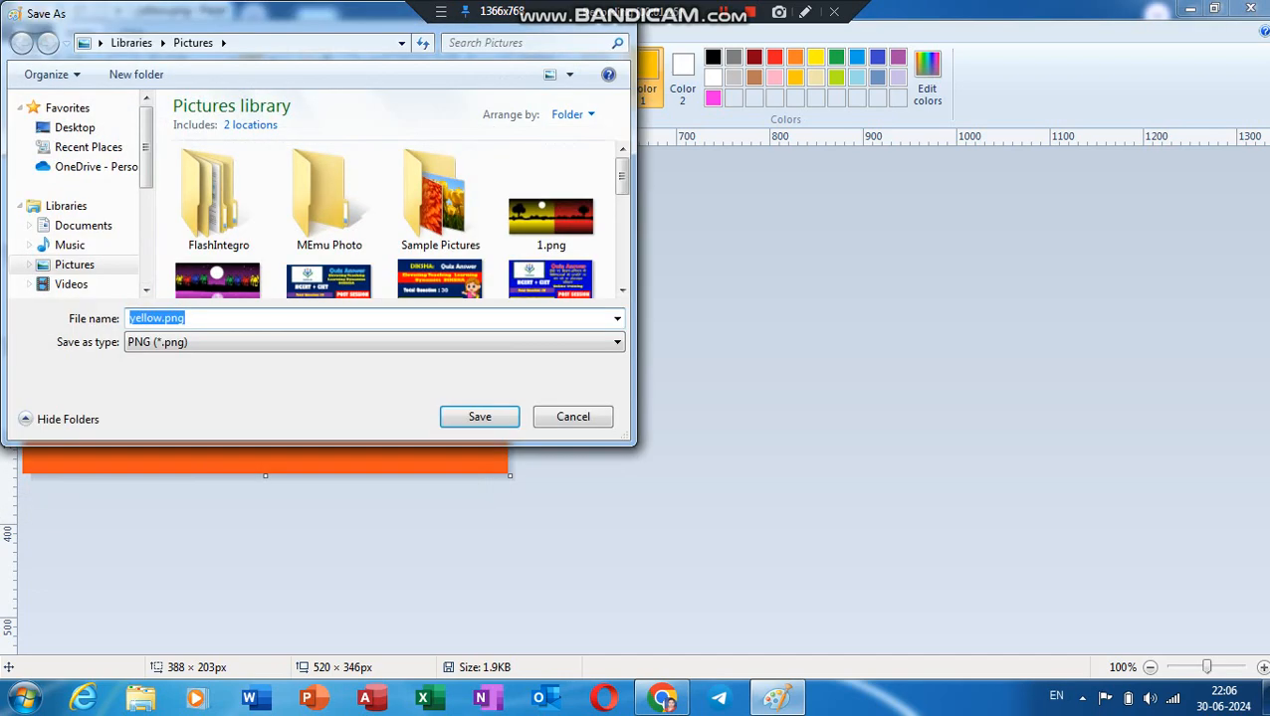
{"action": "type", "text": "1"}
{"action": "key", "text": "BackSpace"}
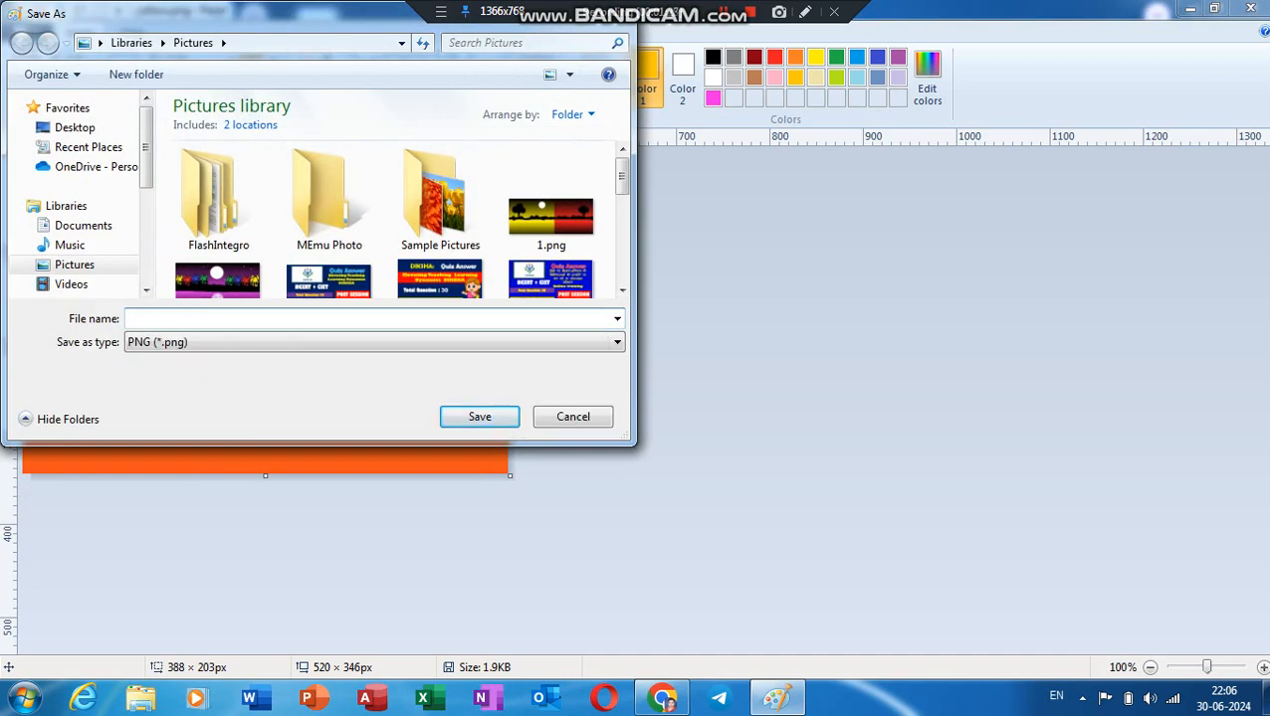
{"action": "type", "text": "yell"}
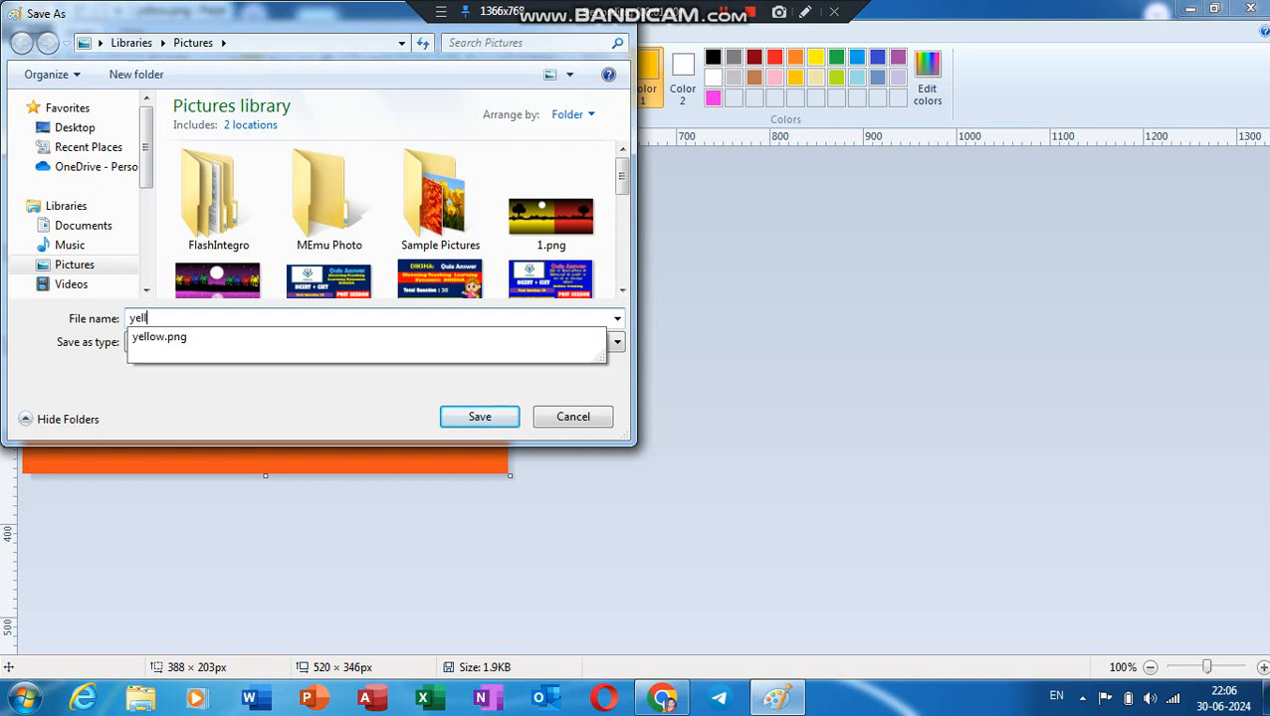
{"action": "type", "text": "ow1"}
{"action": "key", "text": "Return"}
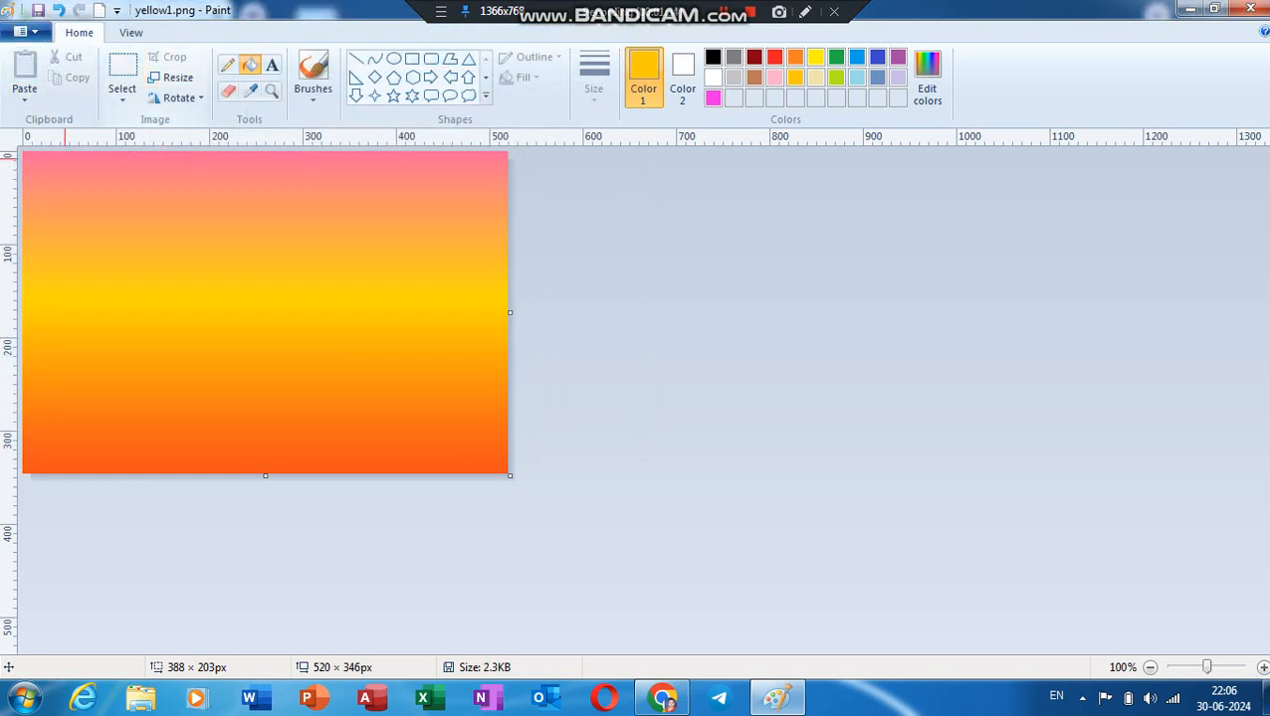
Undo the resizes and all color fills back to the three pink diagonal lines on white.
{"action": "left_click", "coordinate": [58, 10]}
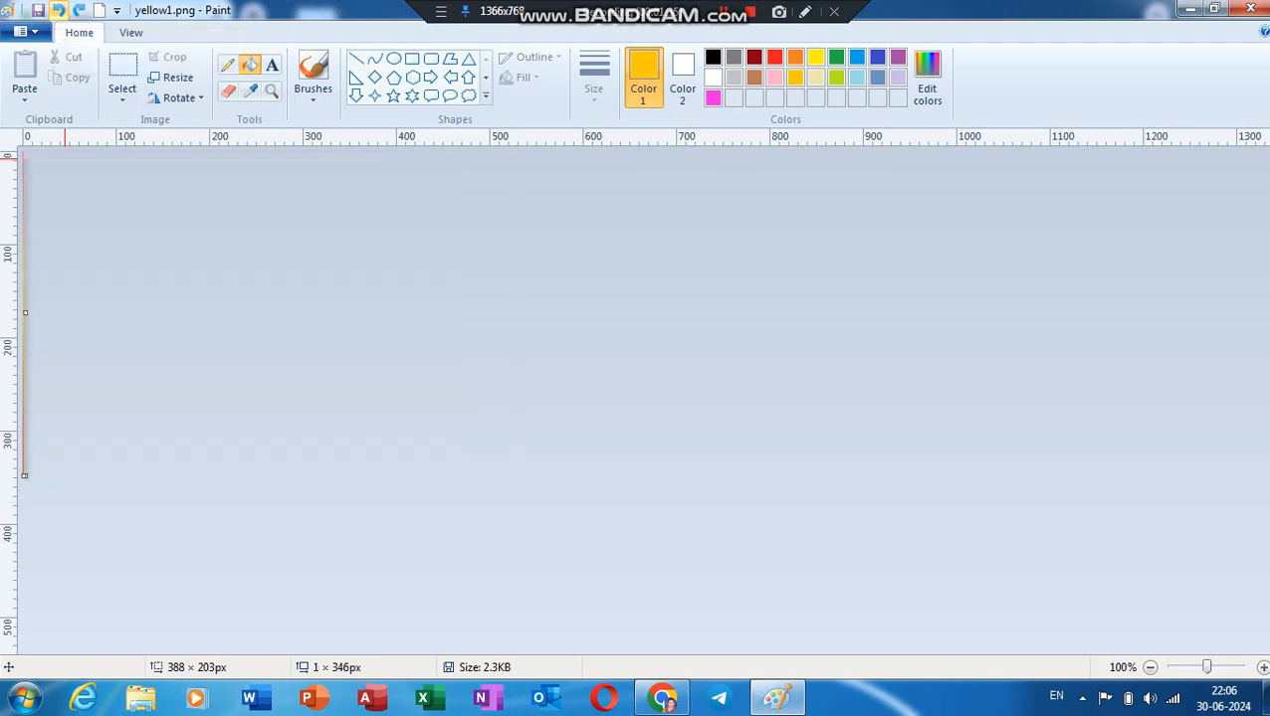
{"action": "left_click", "coordinate": [58, 10]}
{"action": "left_click", "coordinate": [58, 10]}
{"action": "left_click", "coordinate": [57, 10]}
{"action": "left_click", "coordinate": [57, 10]}
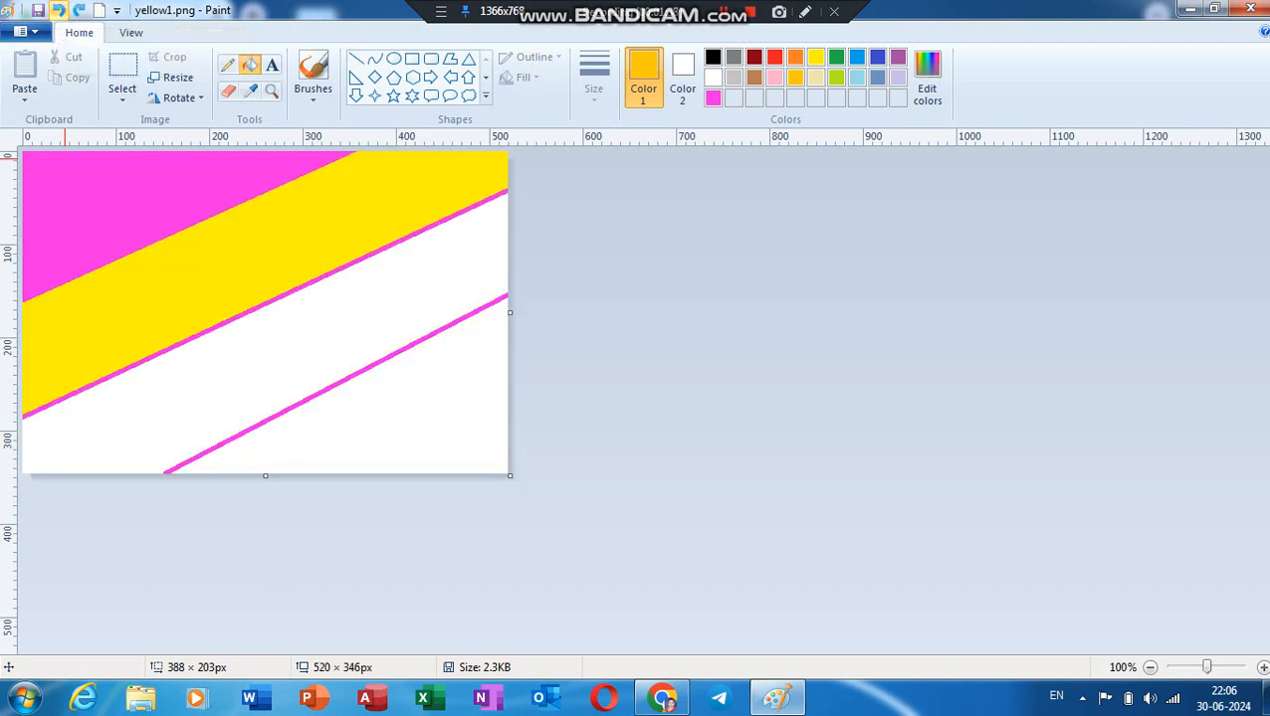
{"action": "left_click", "coordinate": [58, 10]}
{"action": "left_click", "coordinate": [58, 10]}
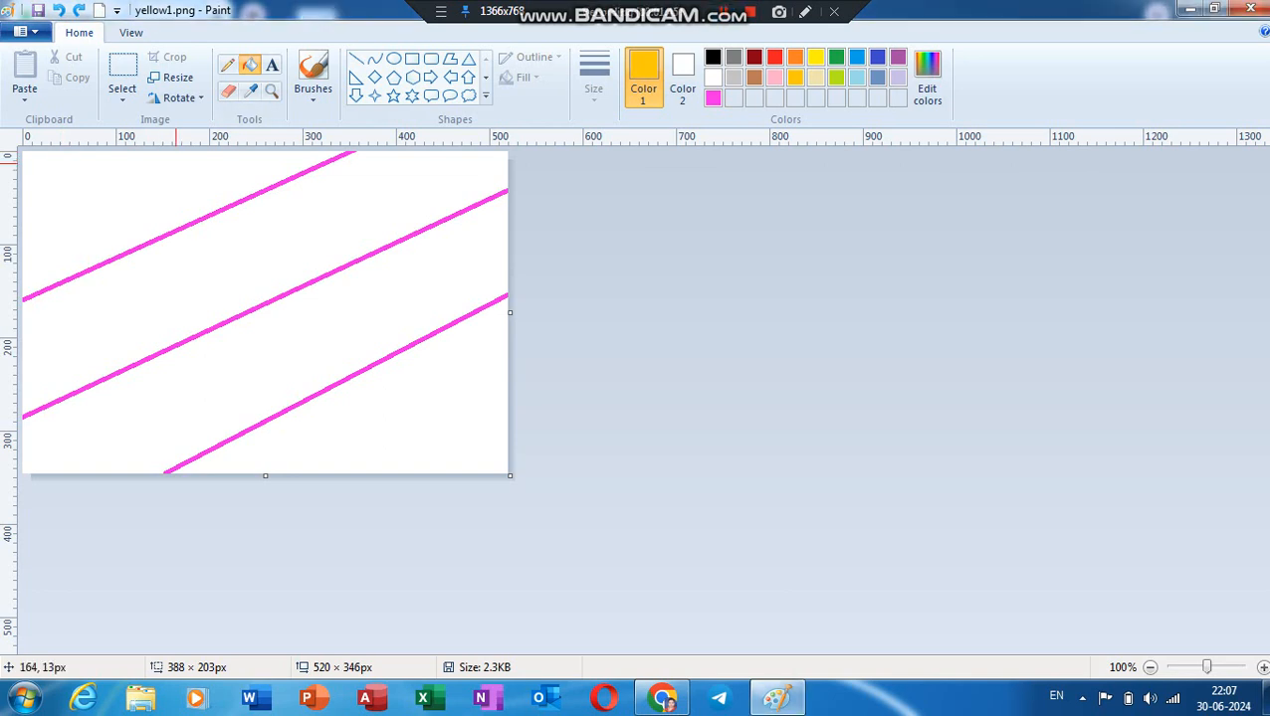
Fill the canvas's upper-left corner area with orange, and the second band and the line above it with light pink.
{"action": "left_click", "coordinate": [175, 162]}
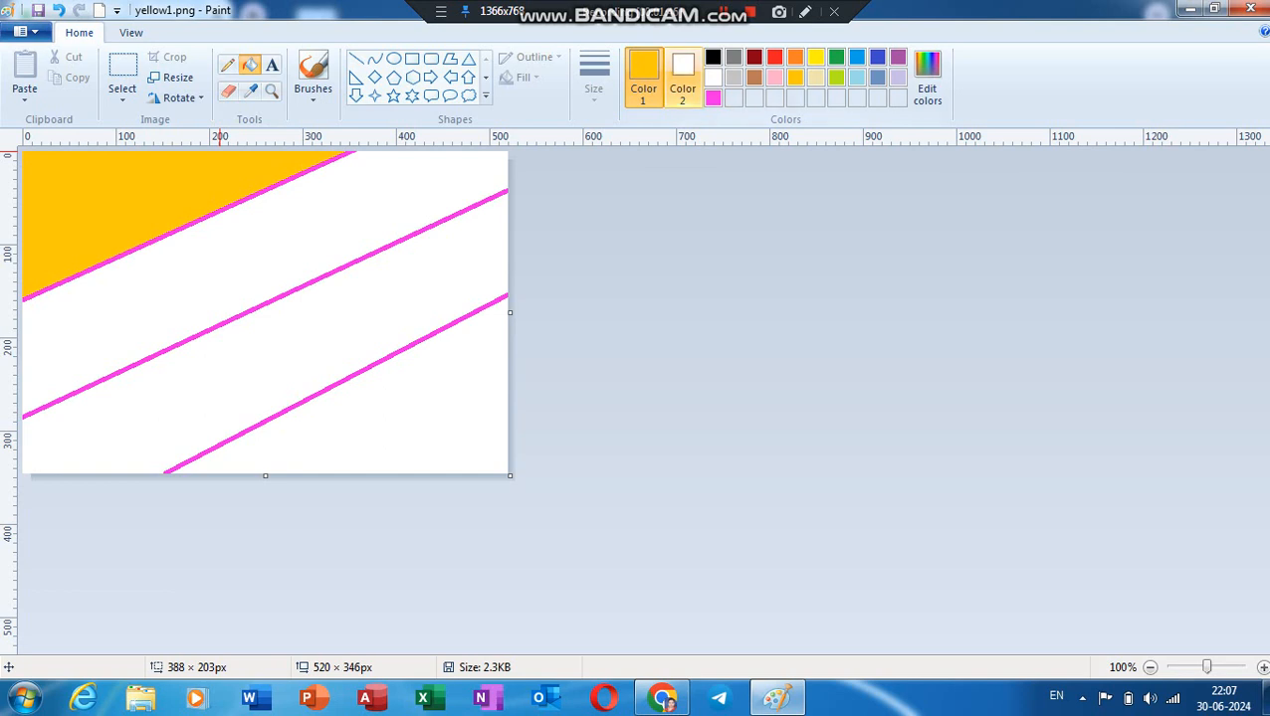
{"action": "left_click", "coordinate": [795, 57]}
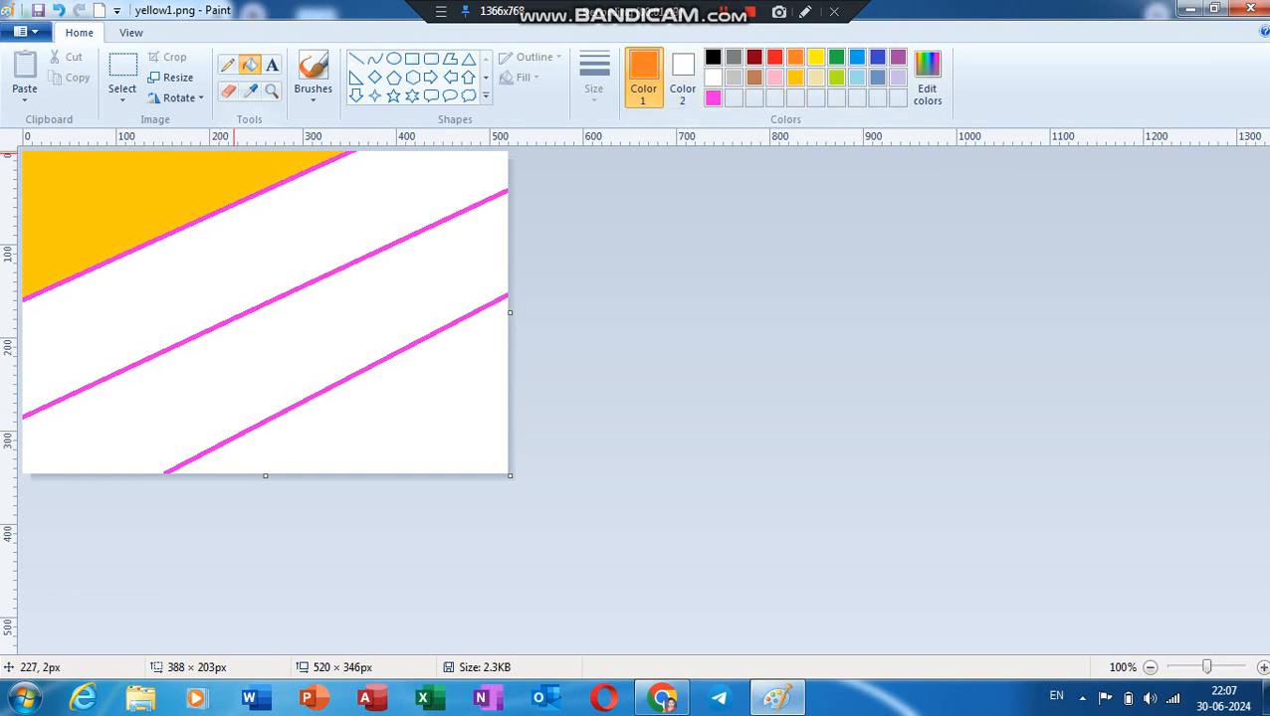
{"action": "left_click", "coordinate": [242, 170]}
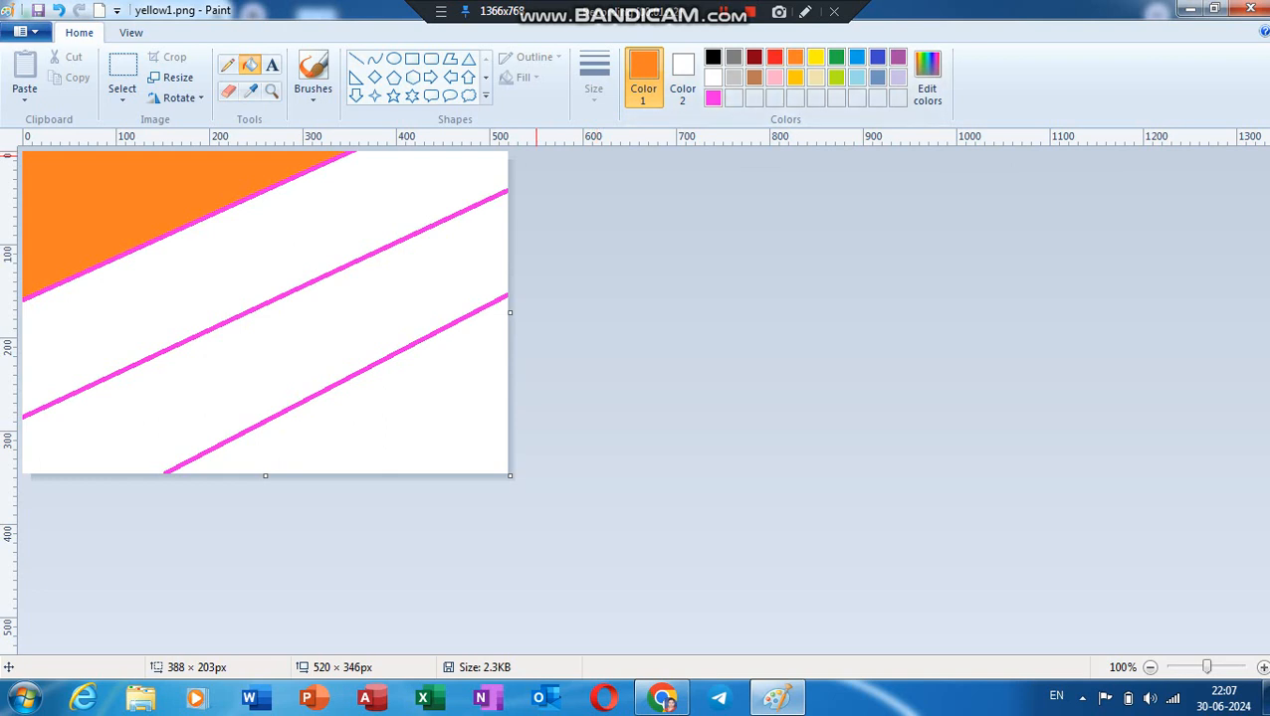
{"action": "left_click", "coordinate": [775, 76]}
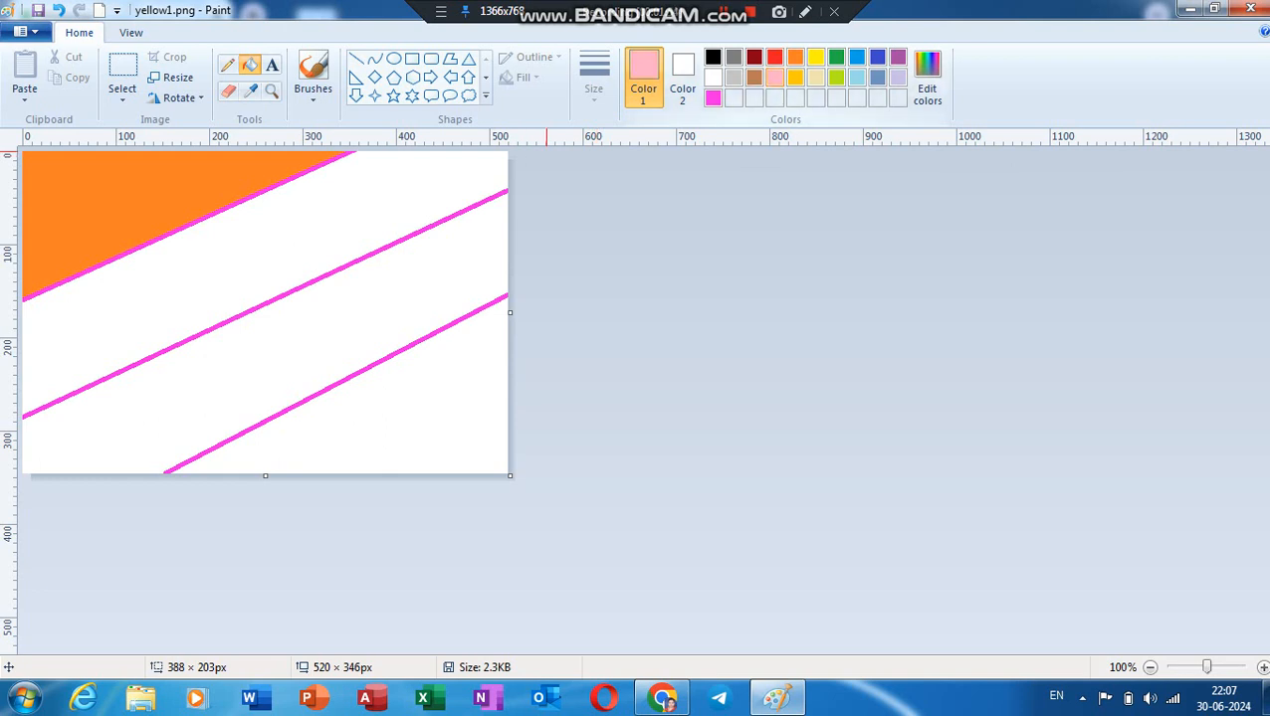
{"action": "left_click", "coordinate": [314, 200]}
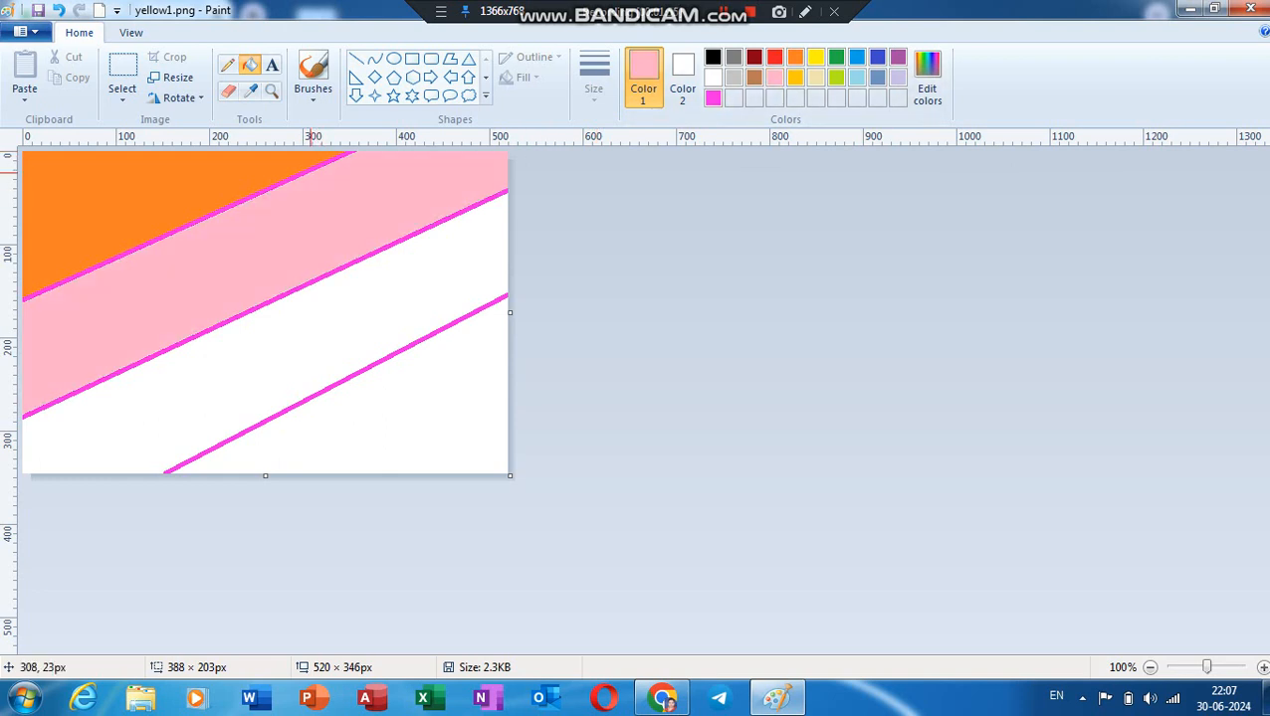
{"action": "left_click", "coordinate": [333, 161]}
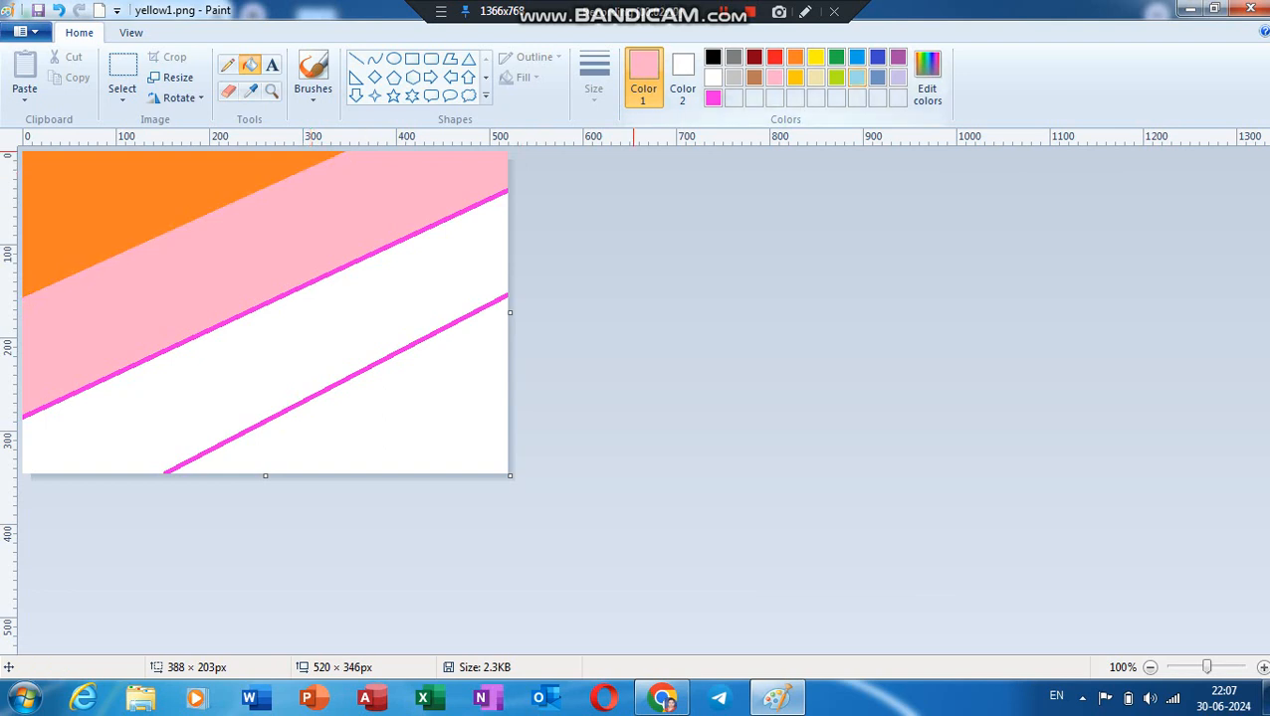
Fill the third diagonal band and the pink line above it with light blue.
{"action": "left_click", "coordinate": [856, 77]}
{"action": "left_click", "coordinate": [403, 266]}
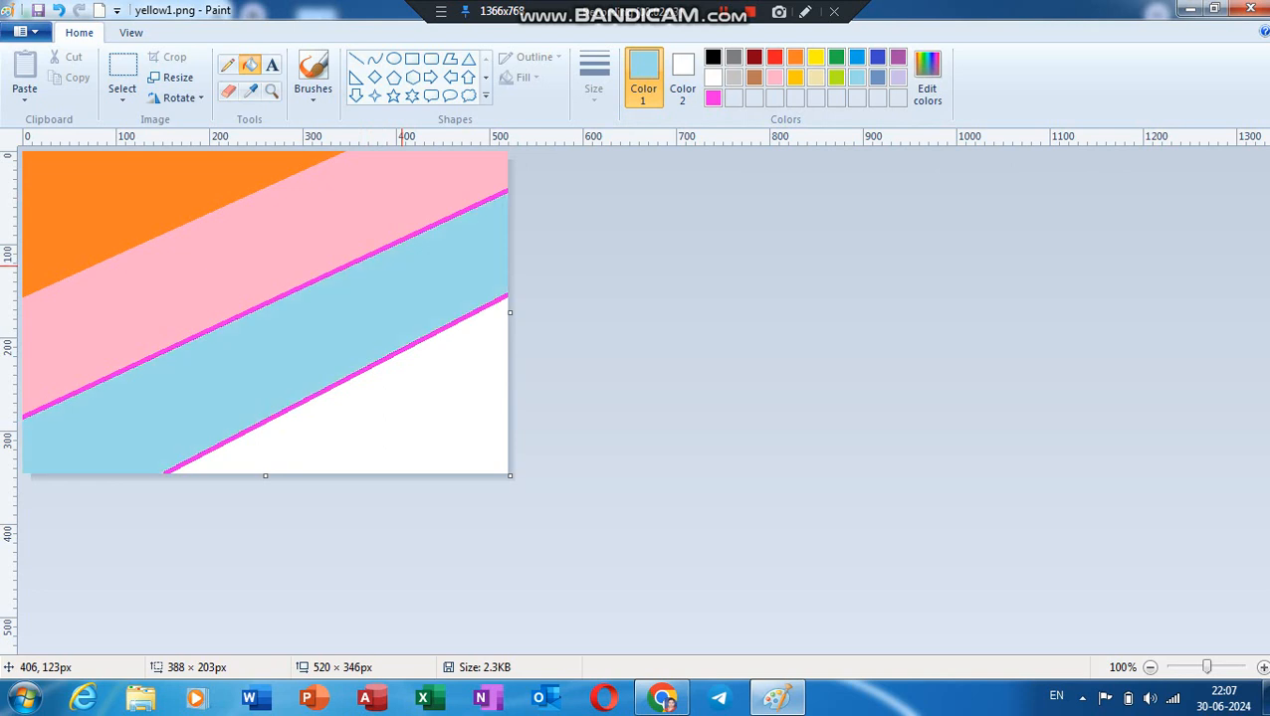
{"action": "left_click", "coordinate": [396, 241]}
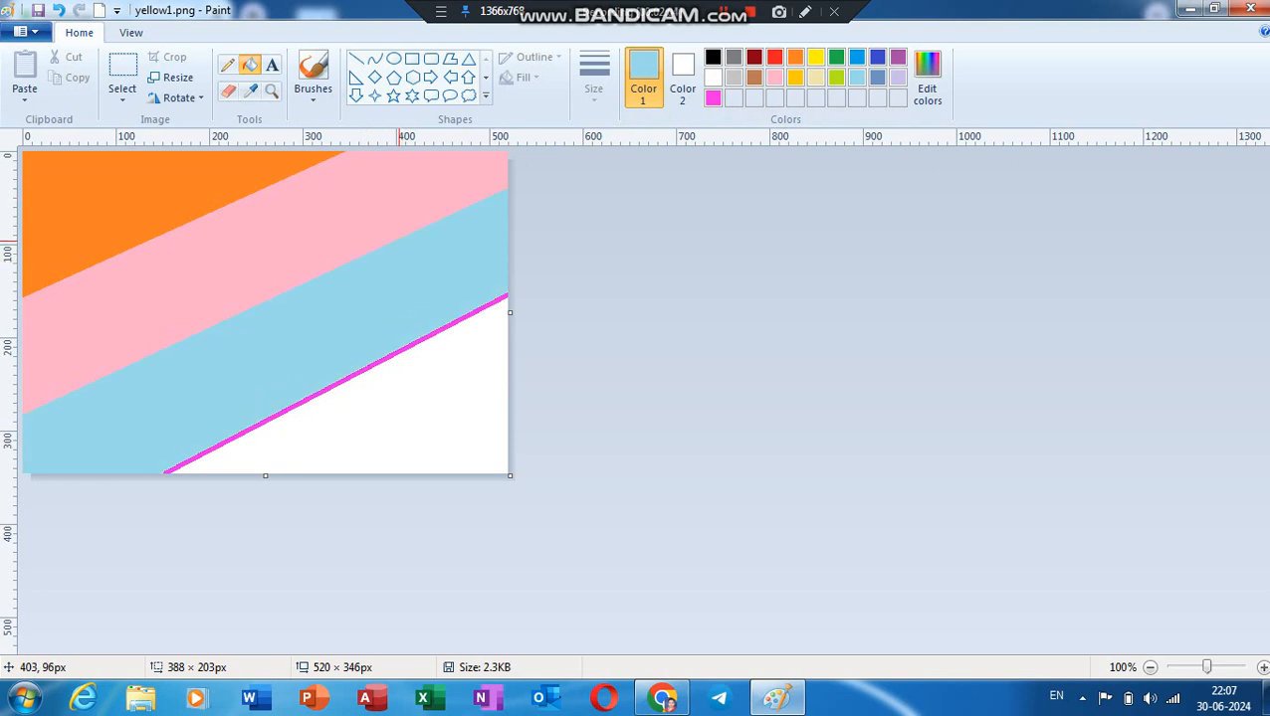
Fill the lower-right corner area and the pink line above it with turquoise, and shrink the image's width to 1 pixel with aspect ratio off.
{"action": "left_click", "coordinate": [855, 56]}
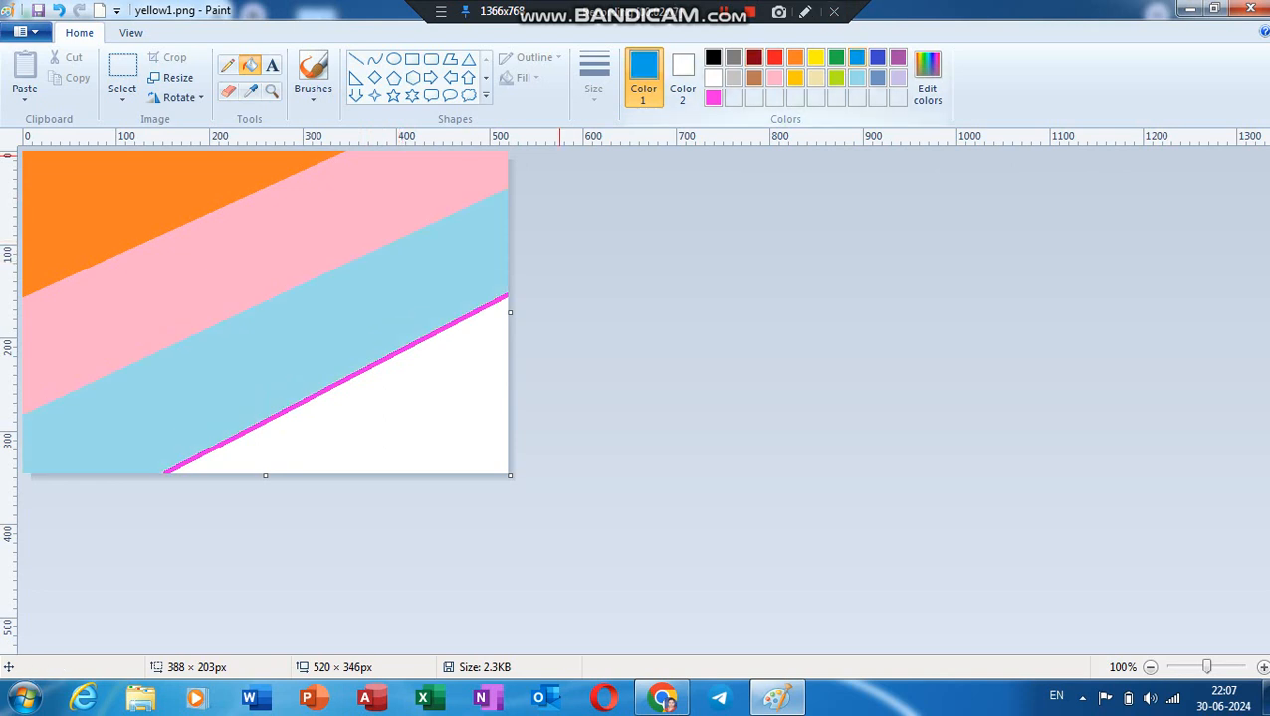
{"action": "left_click", "coordinate": [419, 357]}
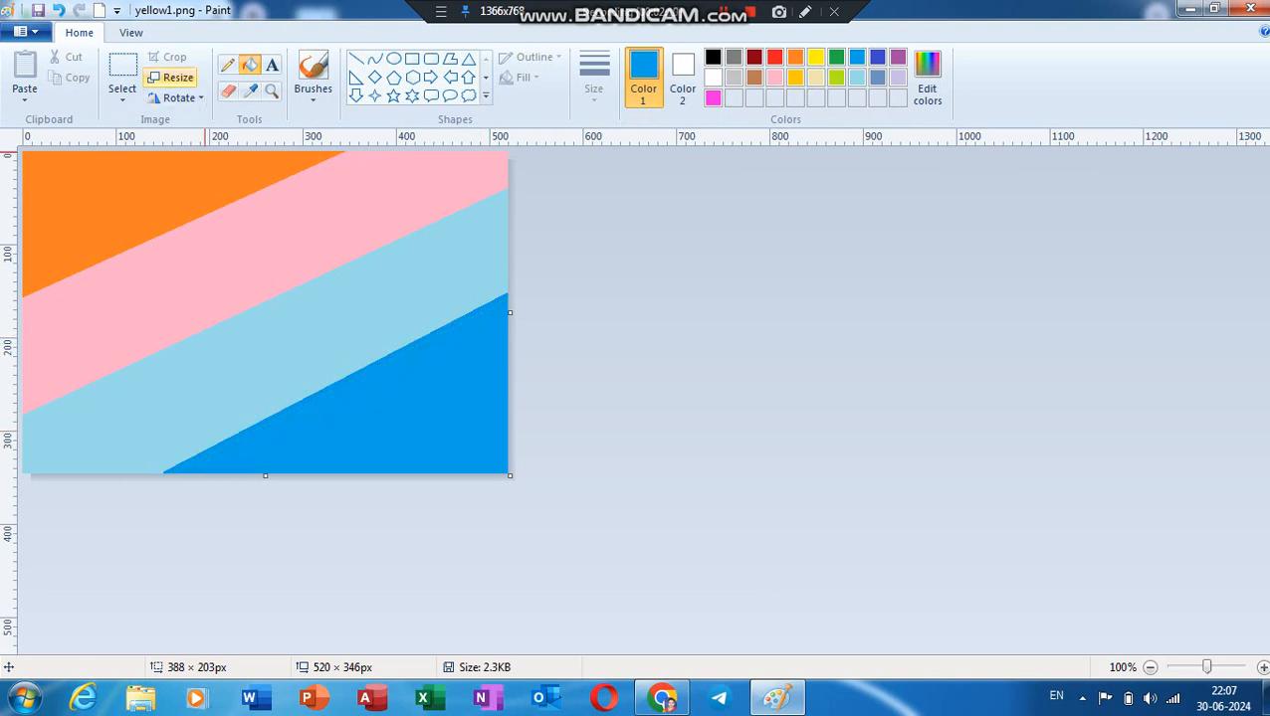
{"action": "left_click", "coordinate": [171, 77]}
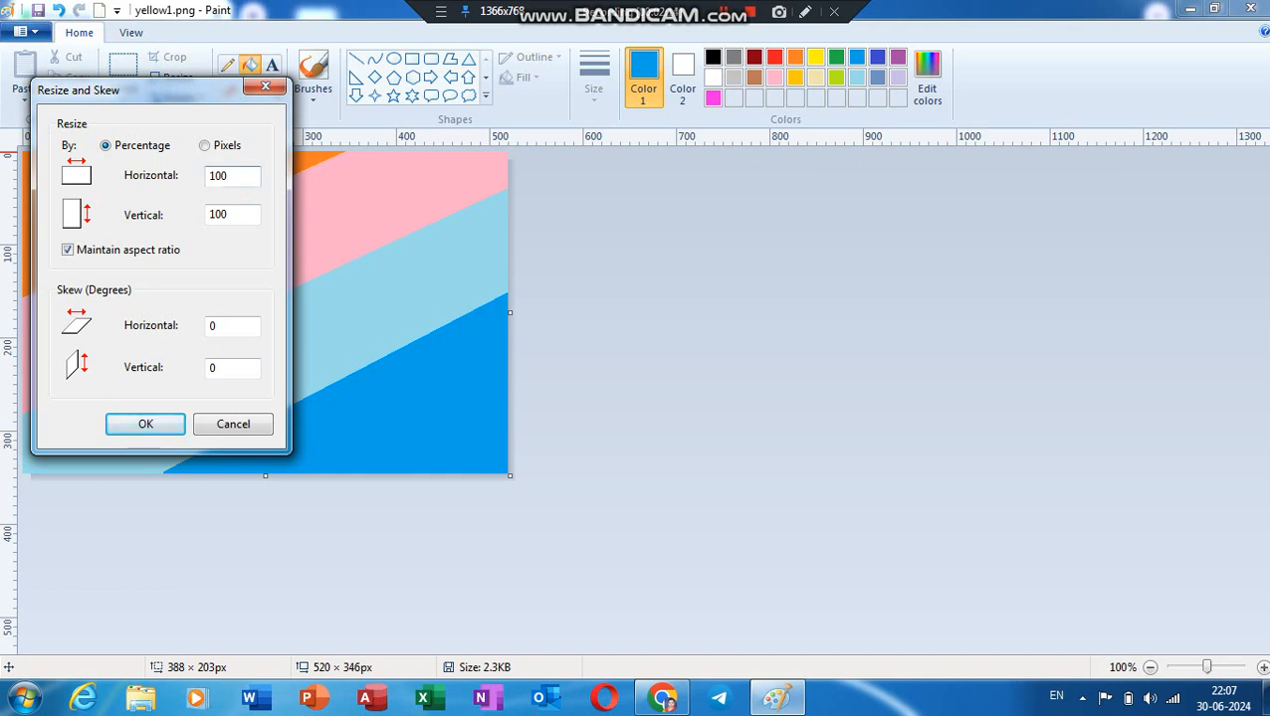
{"action": "left_click", "coordinate": [68, 250]}
{"action": "left_click", "coordinate": [204, 145]}
{"action": "key", "text": "BackSpace"}
{"action": "key", "text": "BackSpace"}
{"action": "key", "text": "BackSpace"}
{"action": "type", "text": "1"}
{"action": "key", "text": "Return"}
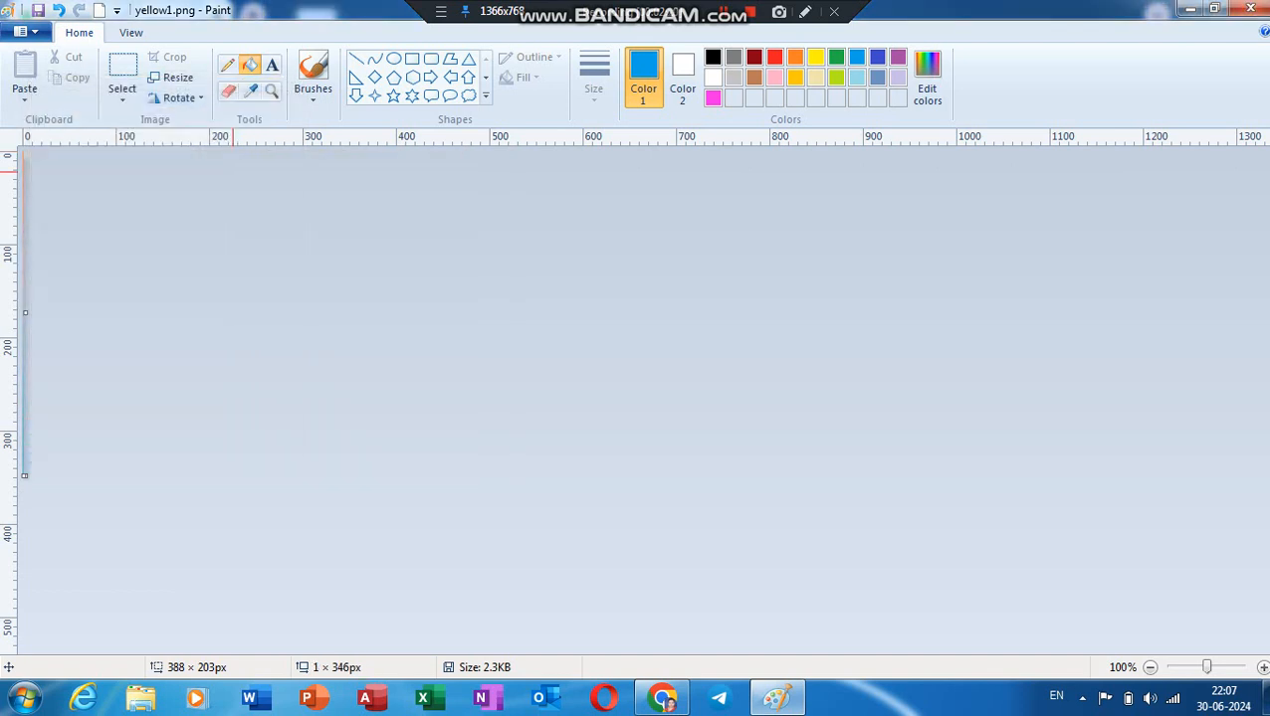
Stretch the image back to 520 pixels wide without maintaining the aspect ratio.
{"action": "left_click", "coordinate": [171, 76]}
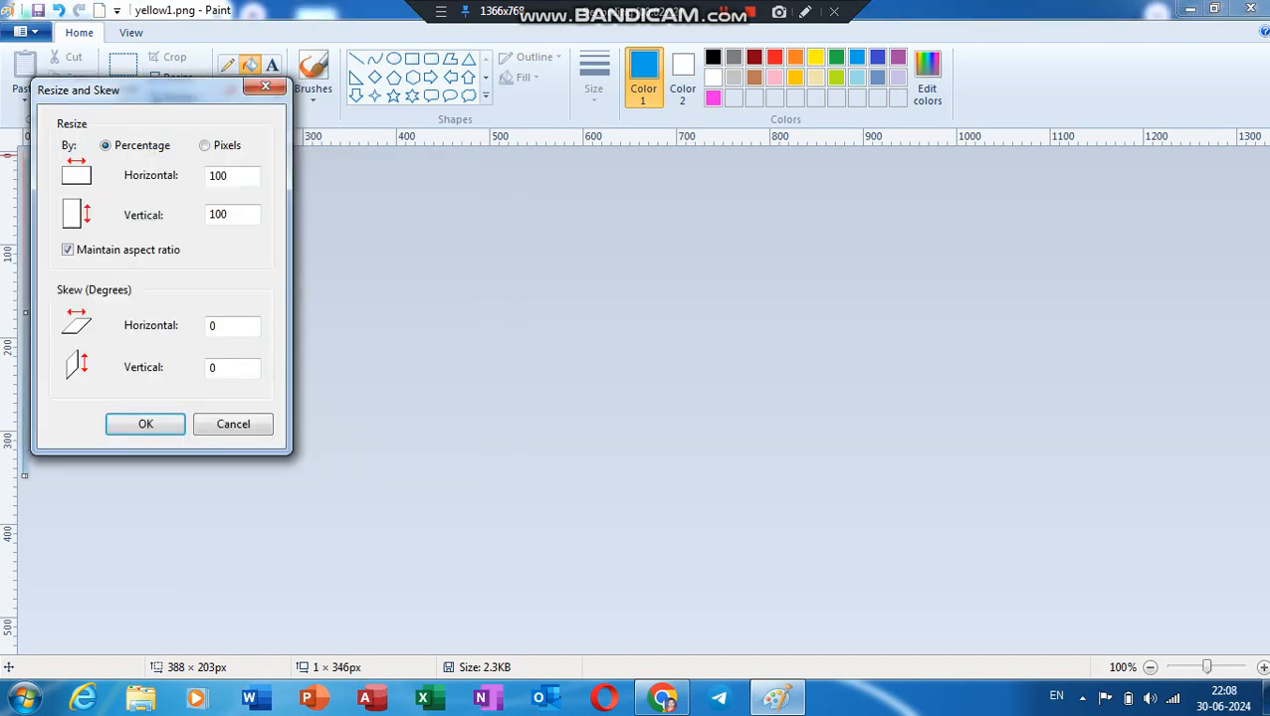
{"action": "left_click", "coordinate": [67, 250]}
{"action": "left_click", "coordinate": [203, 145]}
{"action": "key", "text": "BackSpace"}
{"action": "type", "text": "520"}
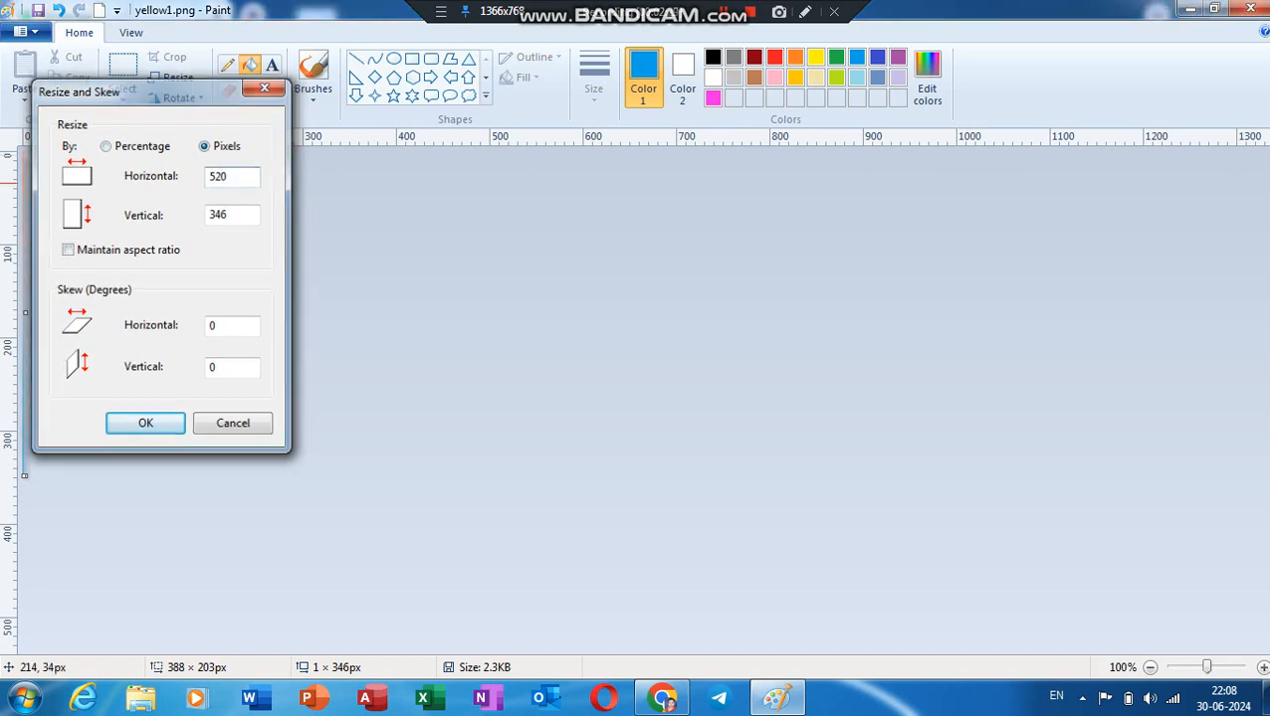
{"action": "key", "text": "Return"}
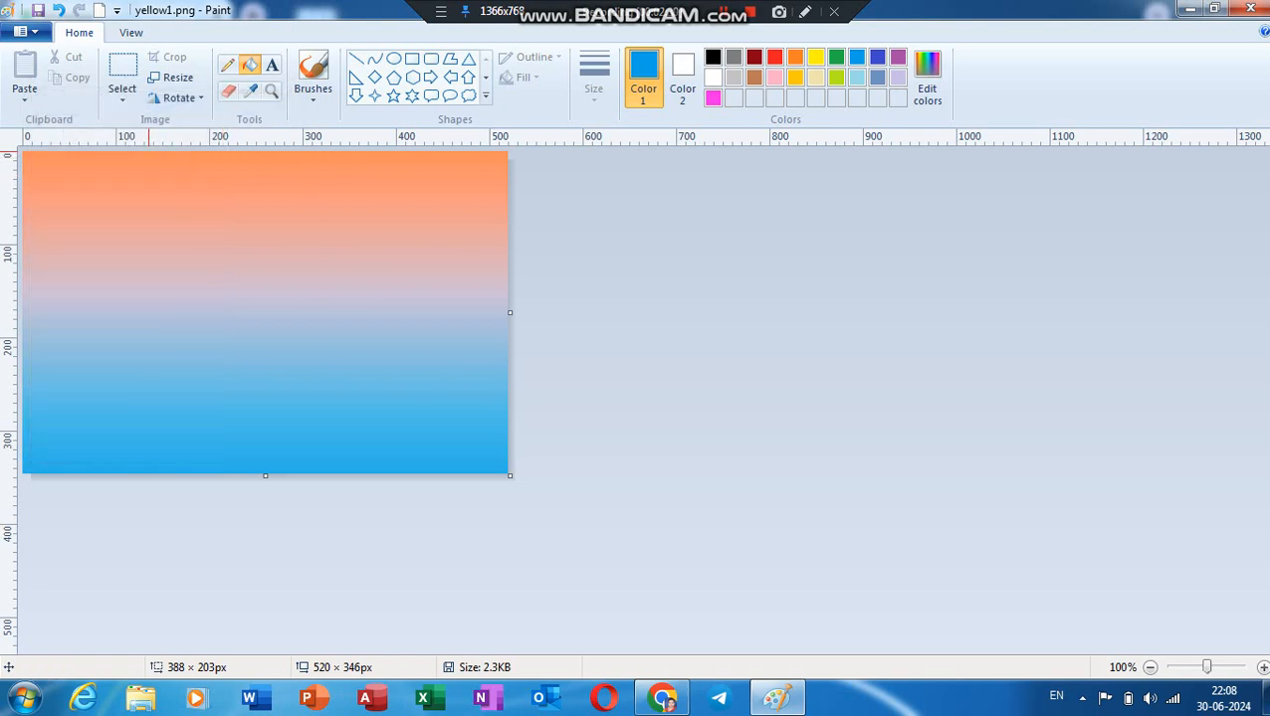
Save the gradient as a new PNG file named blue in the Pictures library.
{"action": "left_click", "coordinate": [27, 32]}
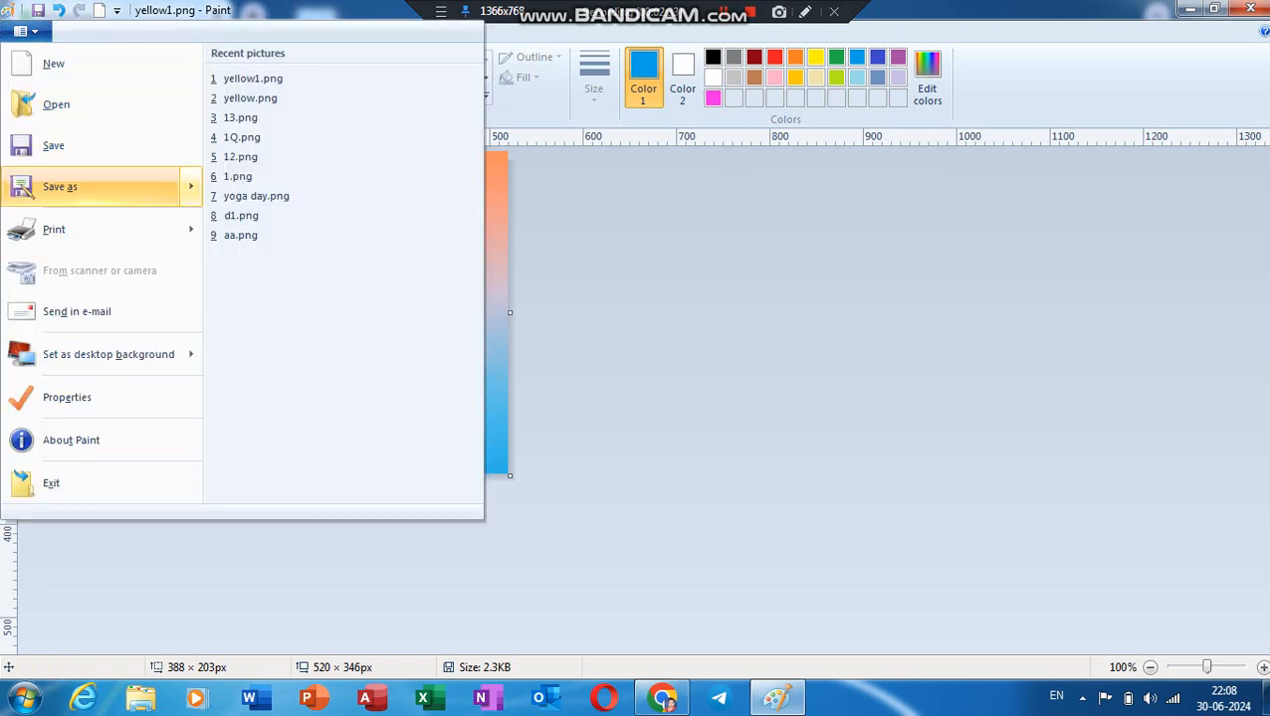
{"action": "left_click", "coordinate": [62, 186]}
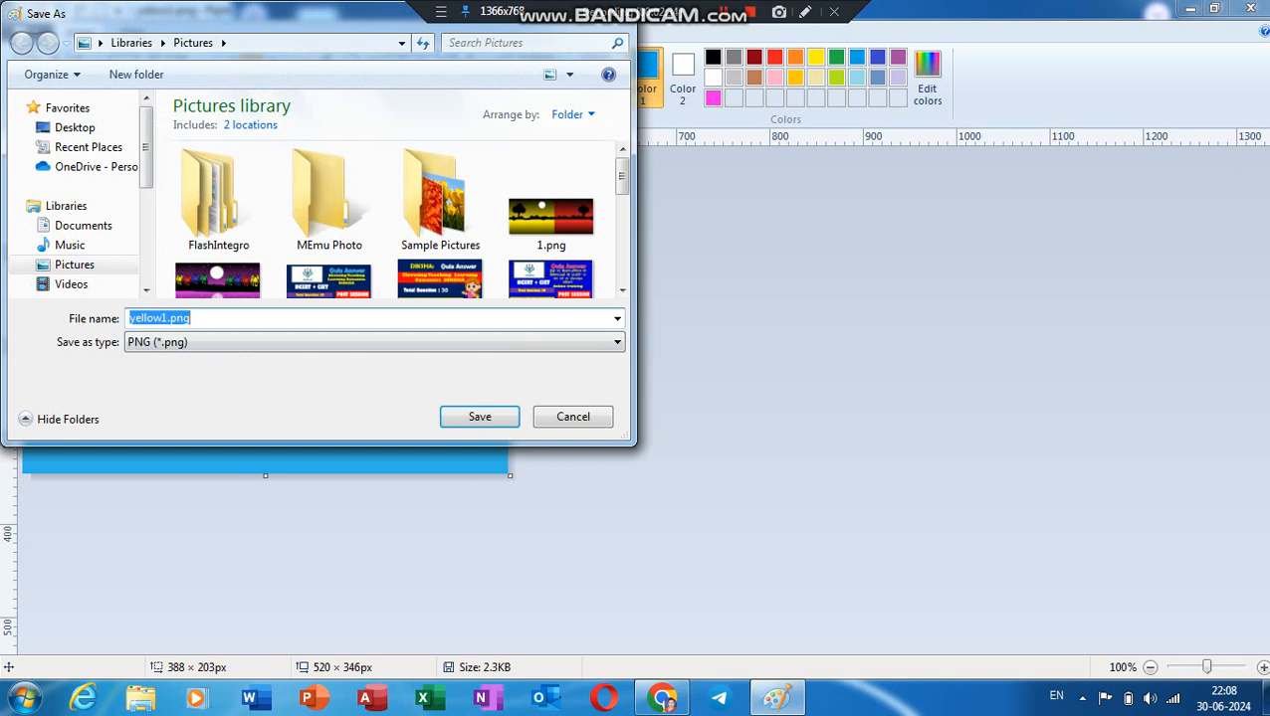
{"action": "type", "text": "blue"}
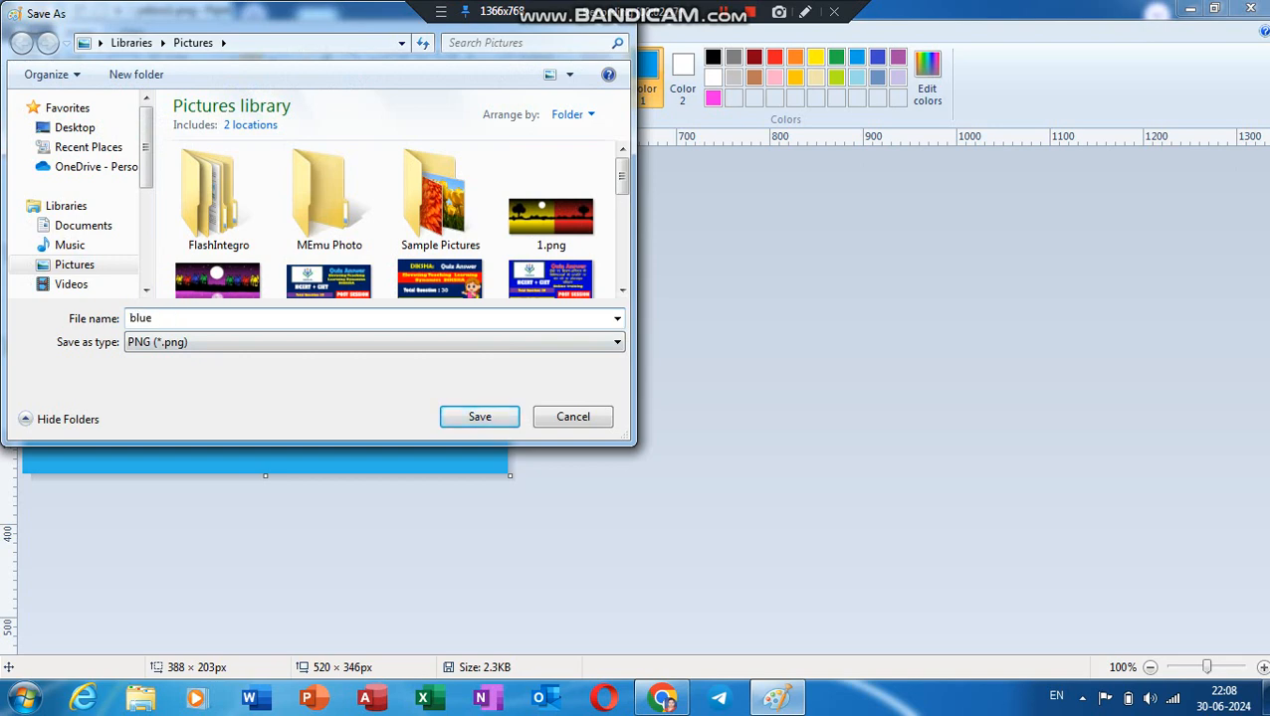
{"action": "key", "text": "Return"}
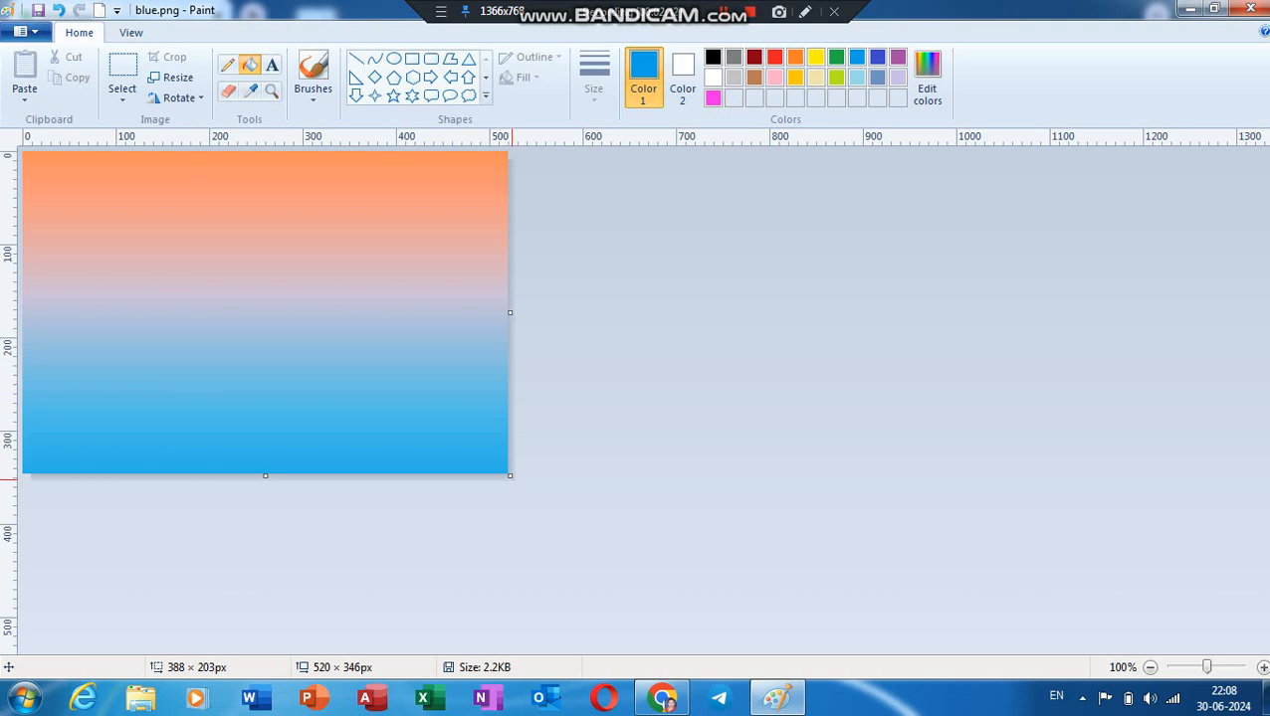
Select the whole gradient image and move it straight down by about 110 pixels.
{"action": "left_click_drag", "start_coordinate": [510, 476], "coordinate": [786, 481]}
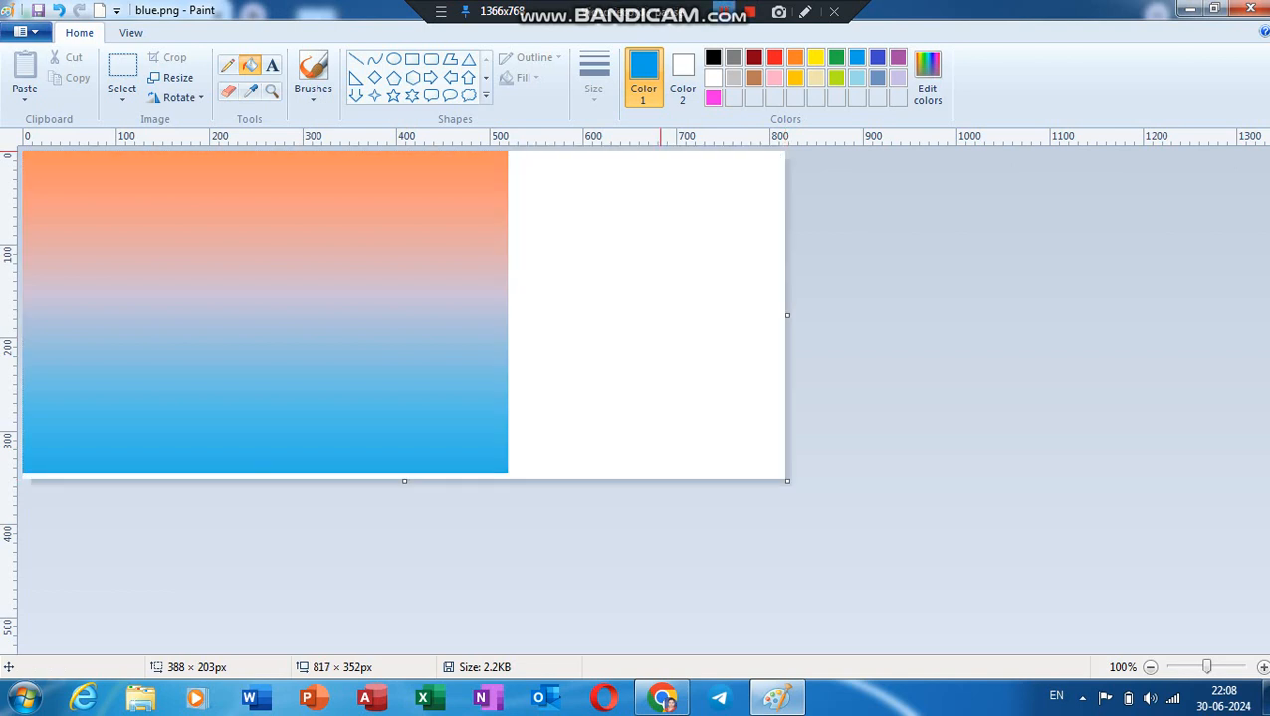
{"action": "key", "text": "ctrl+z"}
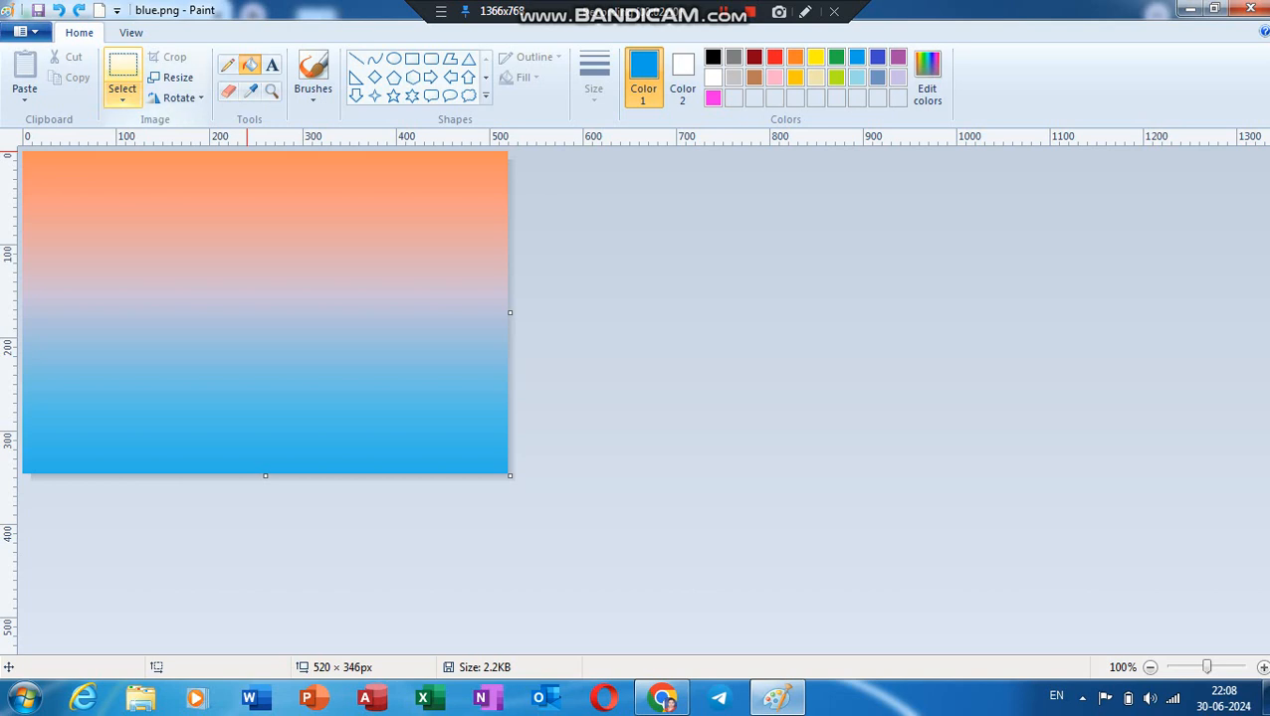
{"action": "left_click", "coordinate": [122, 91]}
{"action": "left_click", "coordinate": [157, 206]}
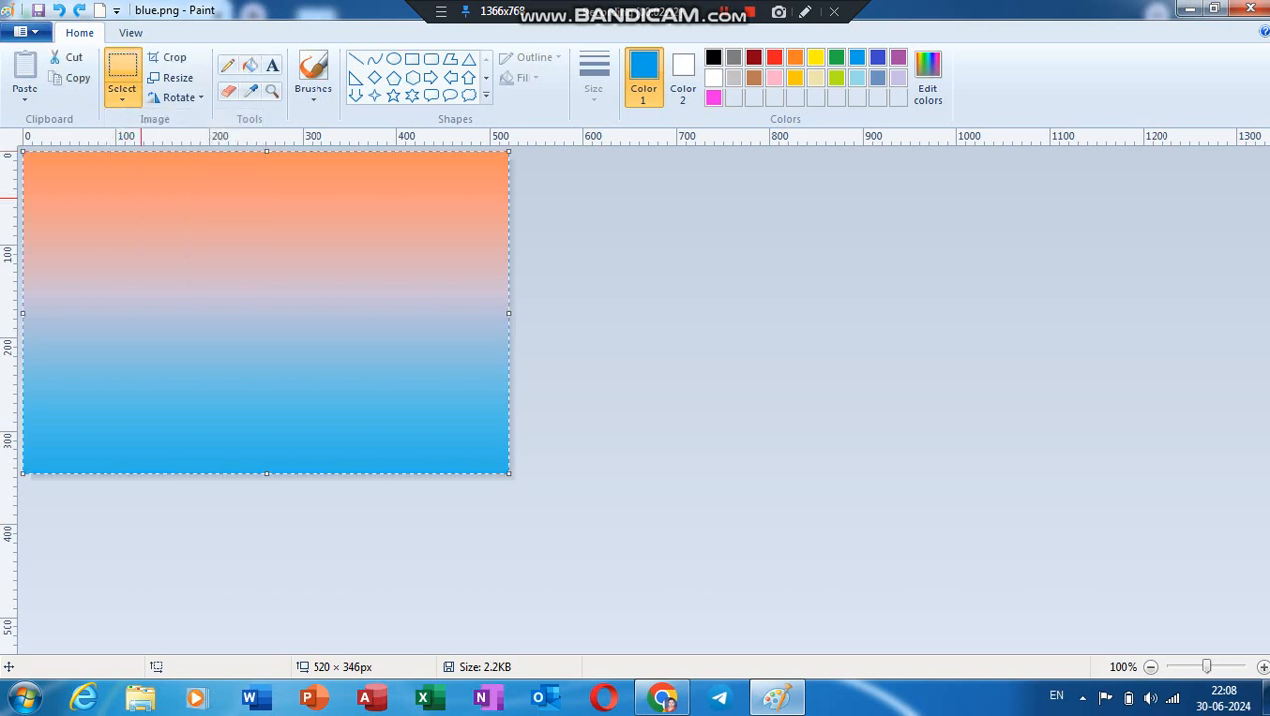
{"action": "left_click_drag", "start_coordinate": [267, 155], "coordinate": [264, 249]}
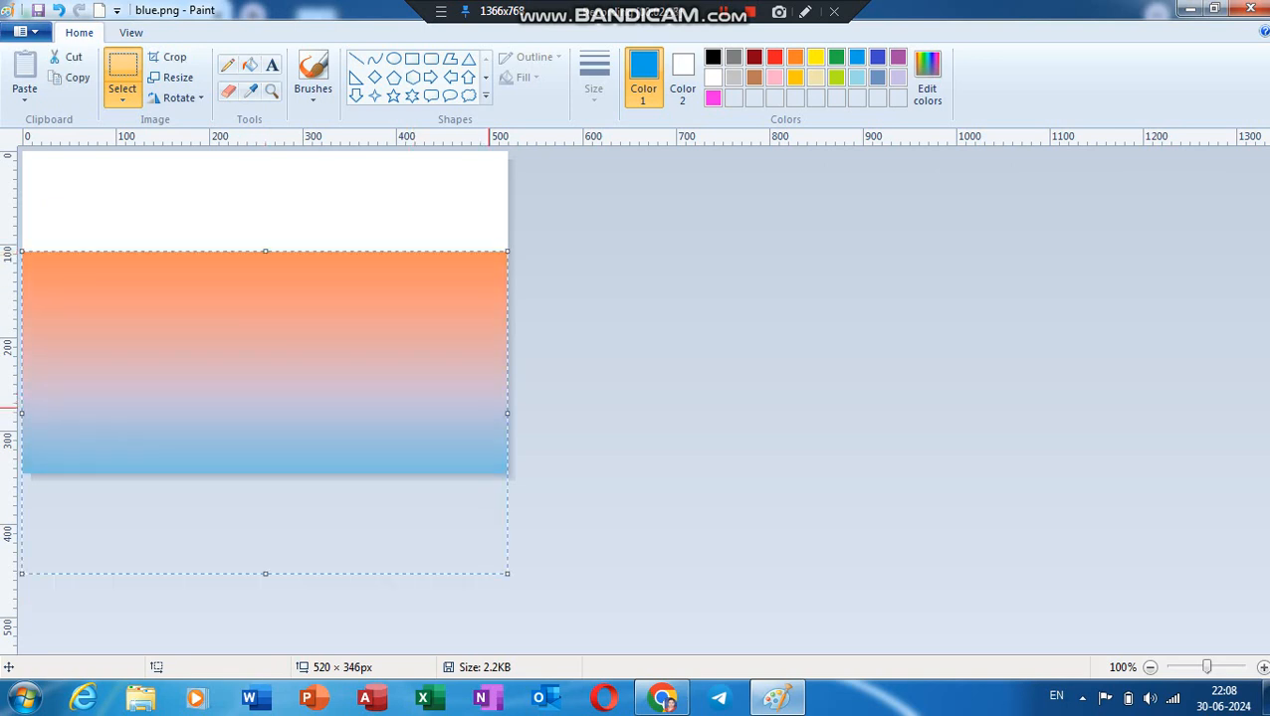
Stretch the selected gradient past the canvas's right edge and squash it to about 534 × 188 px along the canvas's lower edge.
{"action": "left_click_drag", "start_coordinate": [508, 413], "coordinate": [512, 412]}
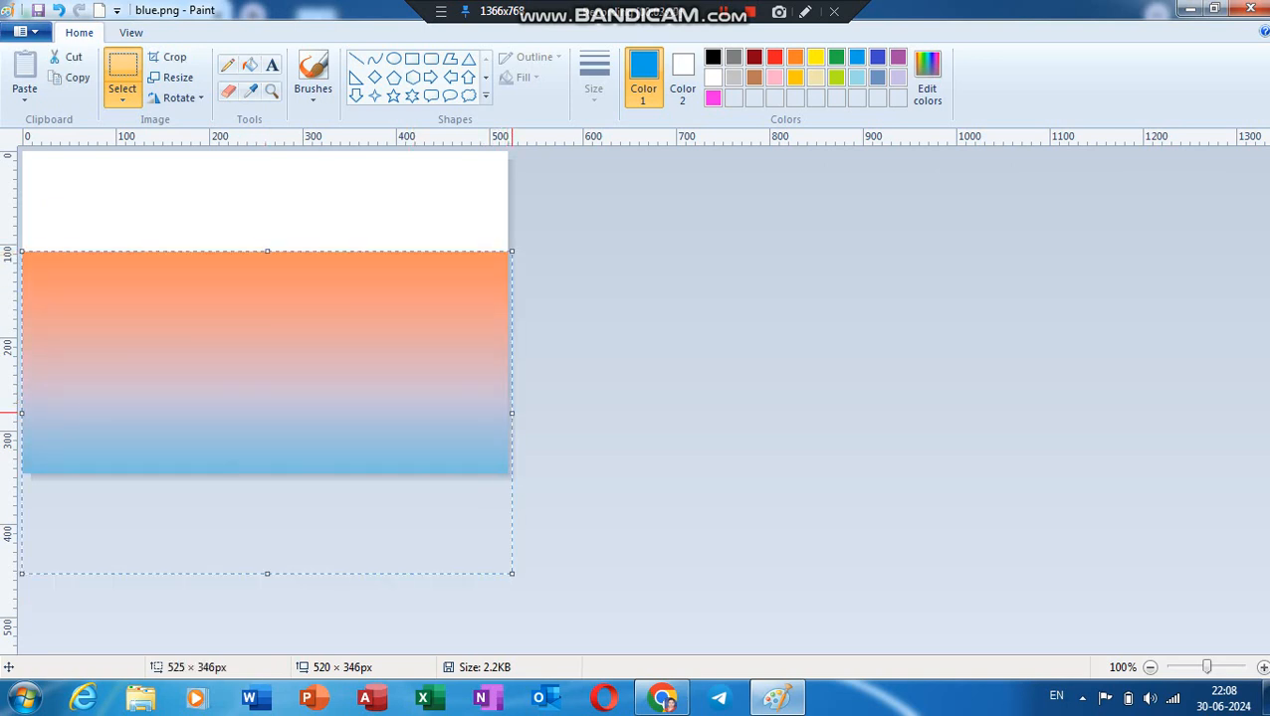
{"action": "left_click_drag", "start_coordinate": [403, 410], "coordinate": [411, 361]}
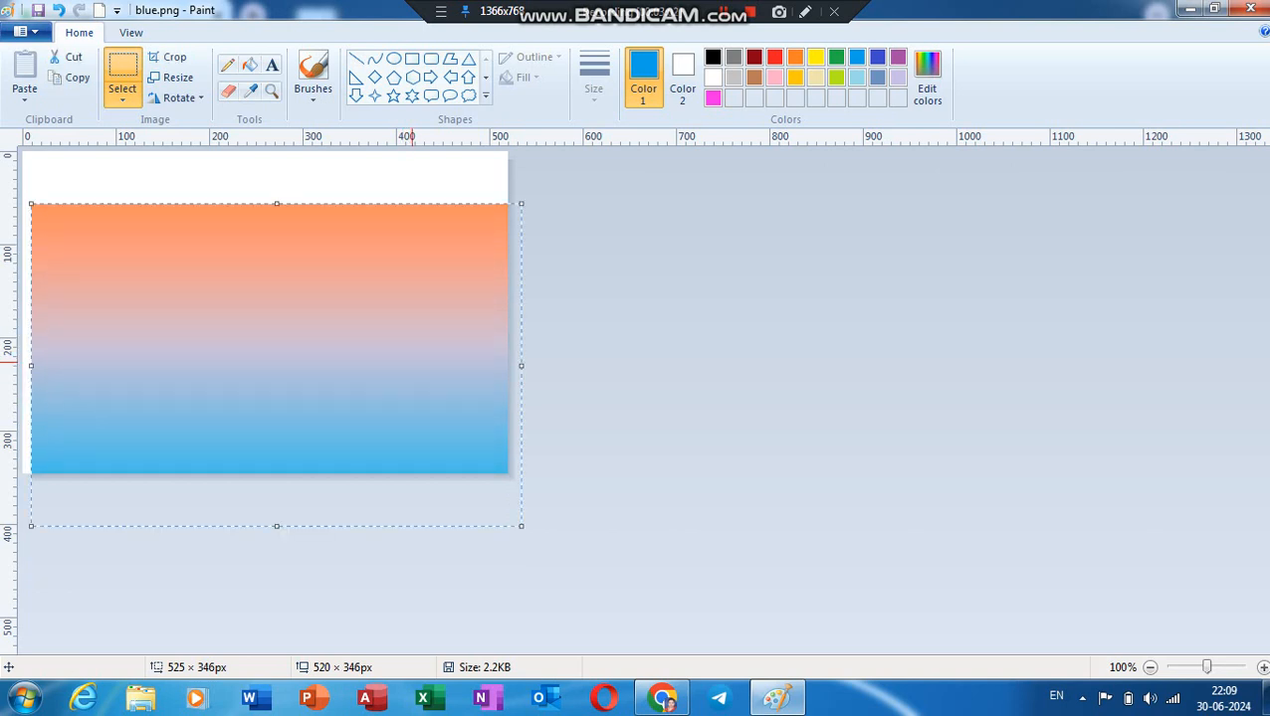
{"action": "key", "text": "ctrl+z"}
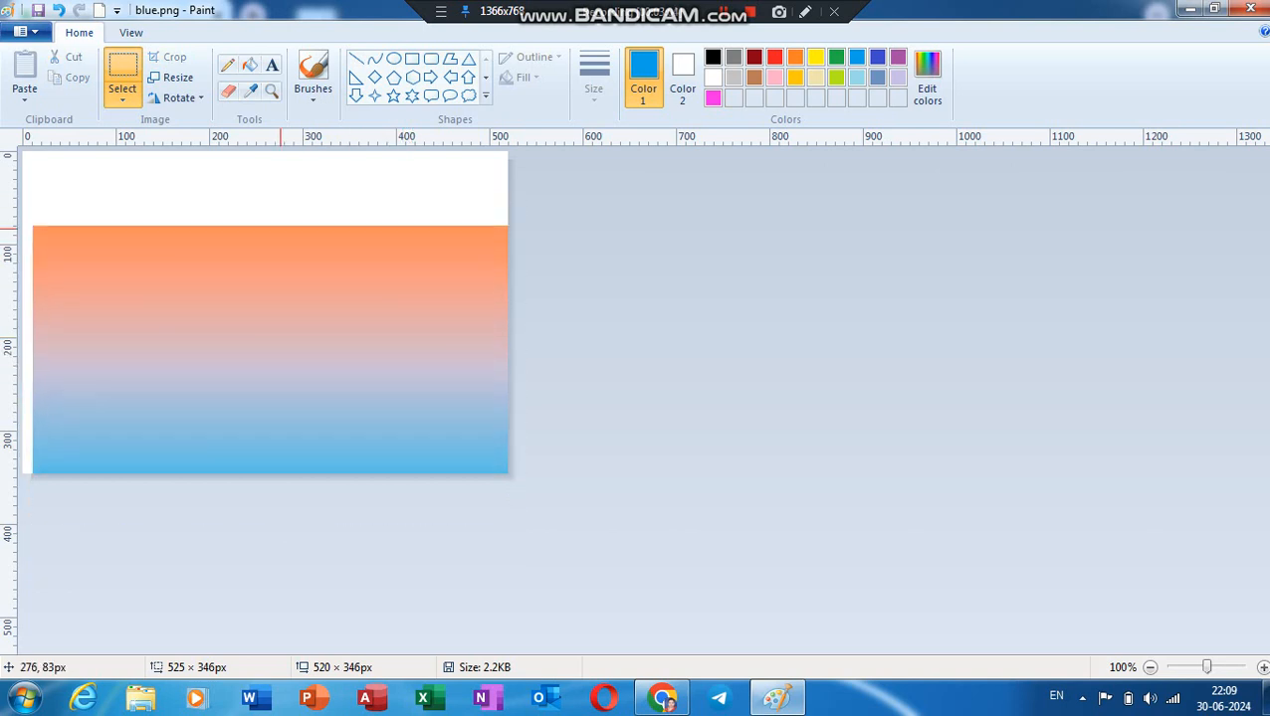
{"action": "left_click_drag", "start_coordinate": [286, 263], "coordinate": [253, 331]}
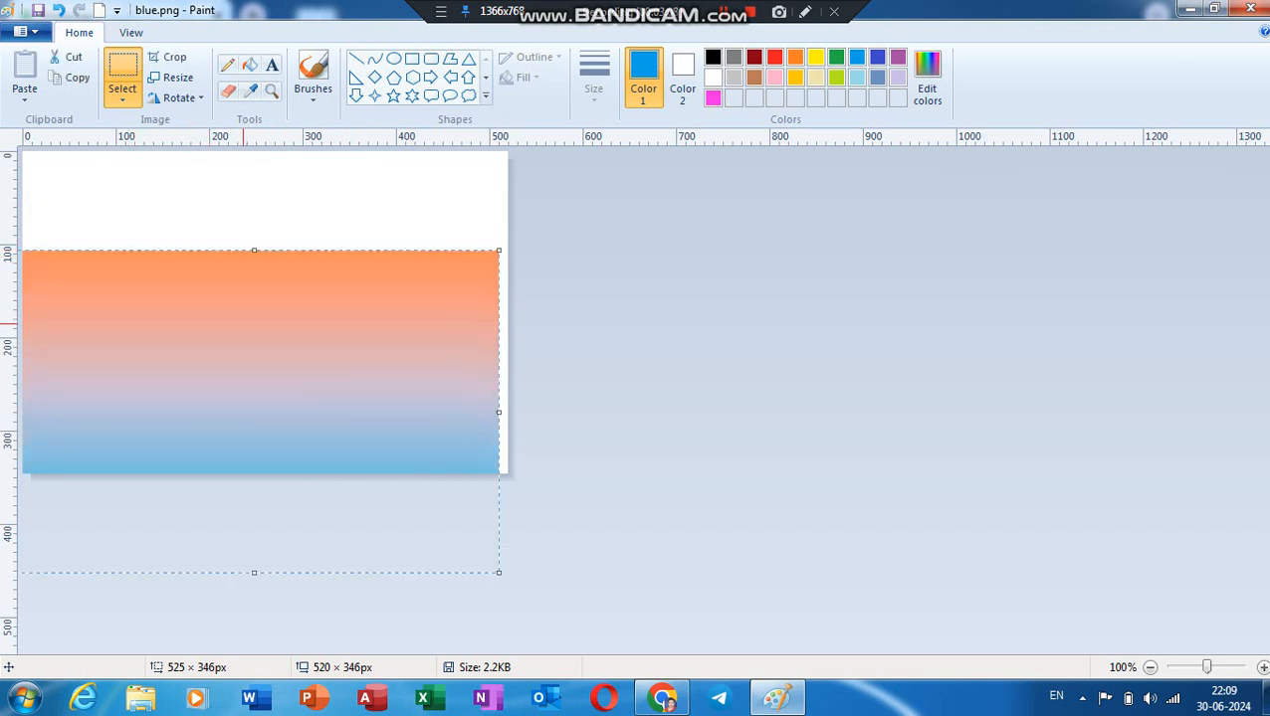
{"action": "key", "text": "ctrl+z"}
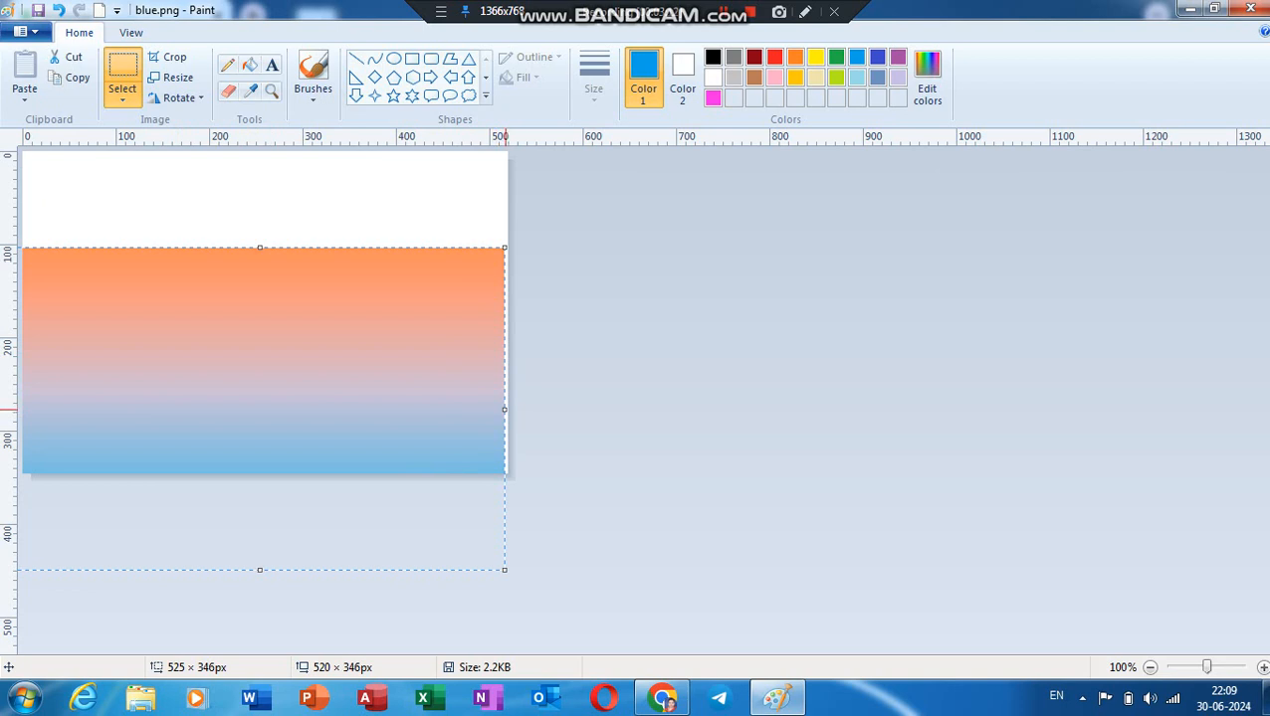
{"action": "left_click_drag", "start_coordinate": [504, 410], "coordinate": [512, 409]}
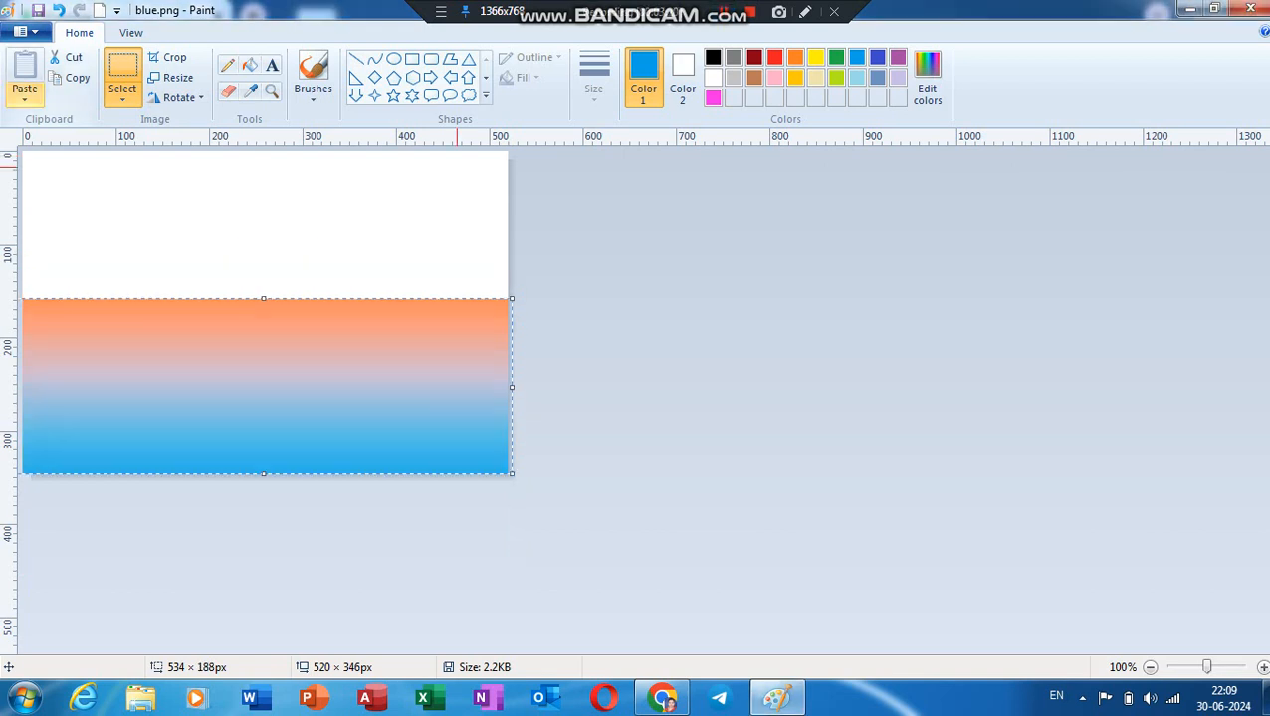
Paste the image file yellow1.png from the Pictures library onto the canvas.
{"action": "left_click", "coordinate": [24, 96]}
{"action": "left_click", "coordinate": [63, 141]}
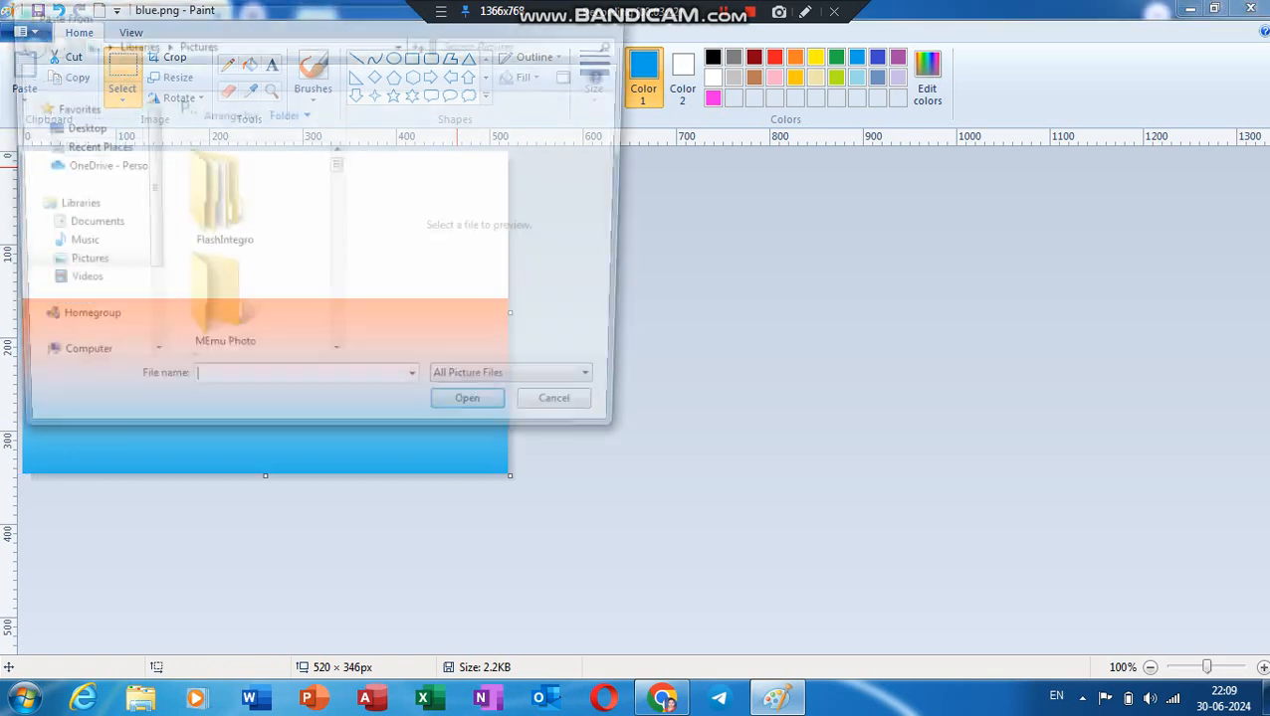
{"action": "type", "text": "ye"}
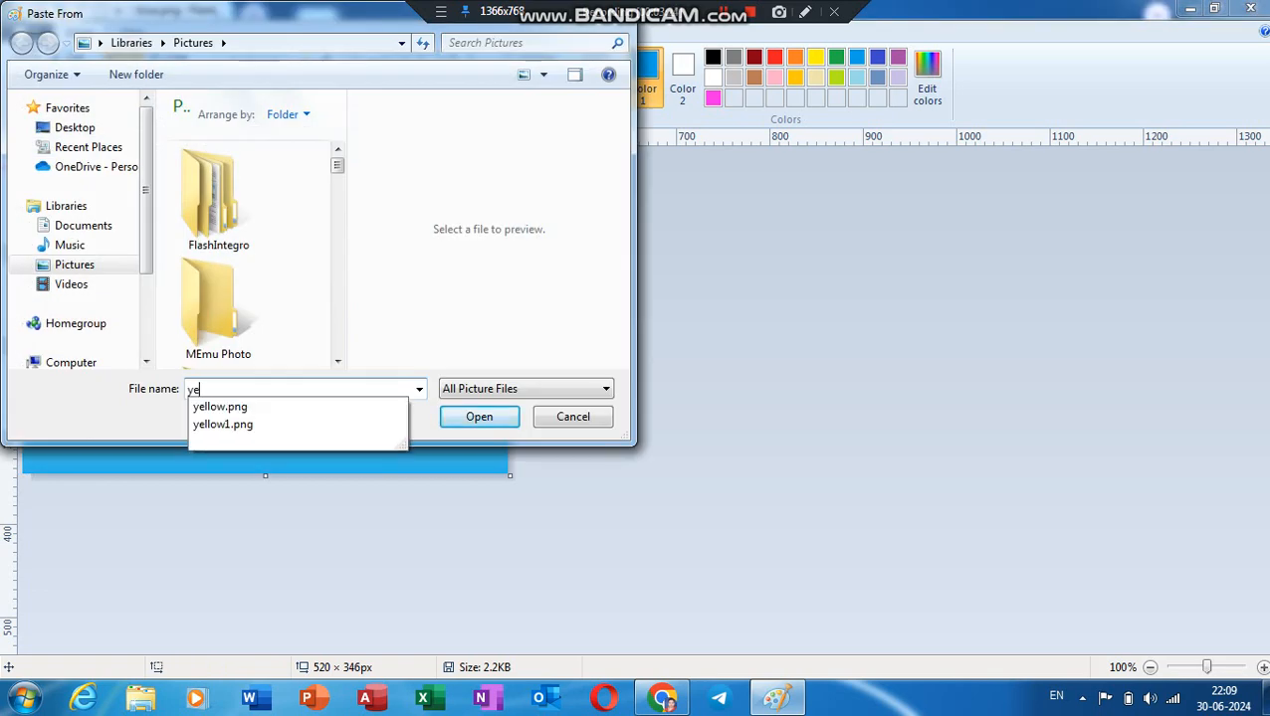
{"action": "key", "text": "Down"}
{"action": "key", "text": "Down"}
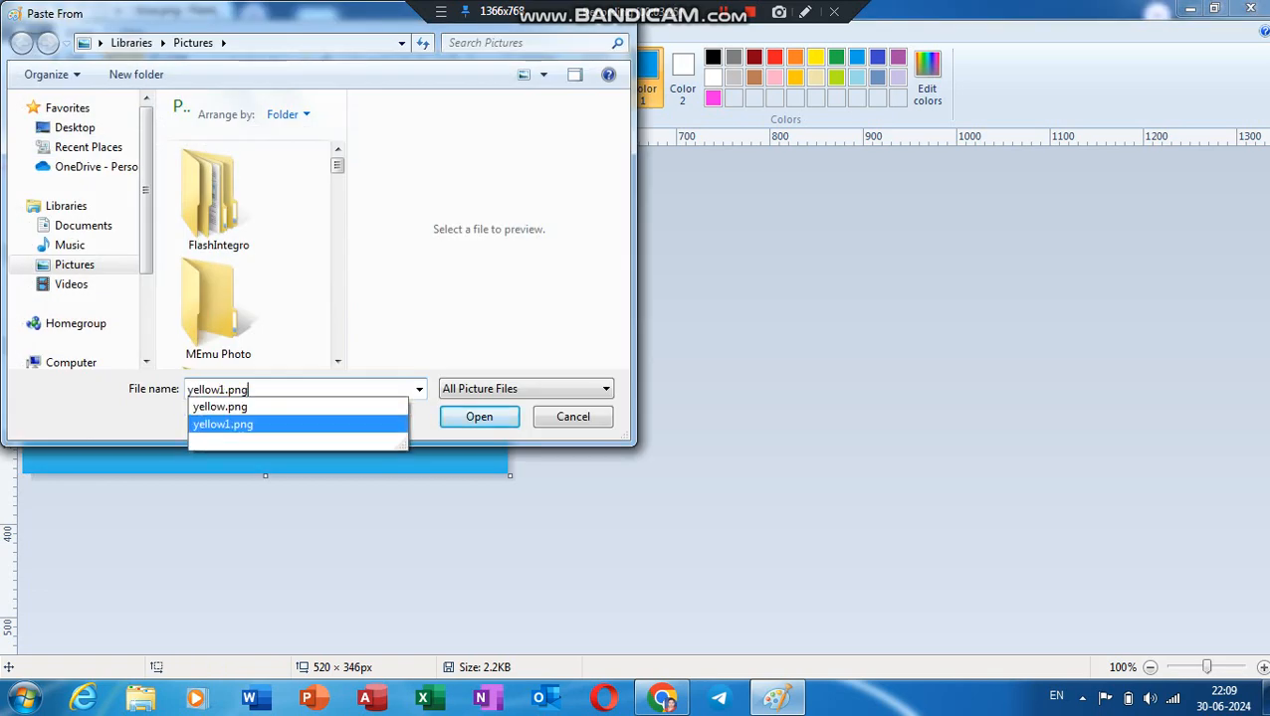
{"action": "key", "text": "Return"}
{"action": "key", "text": "Return"}
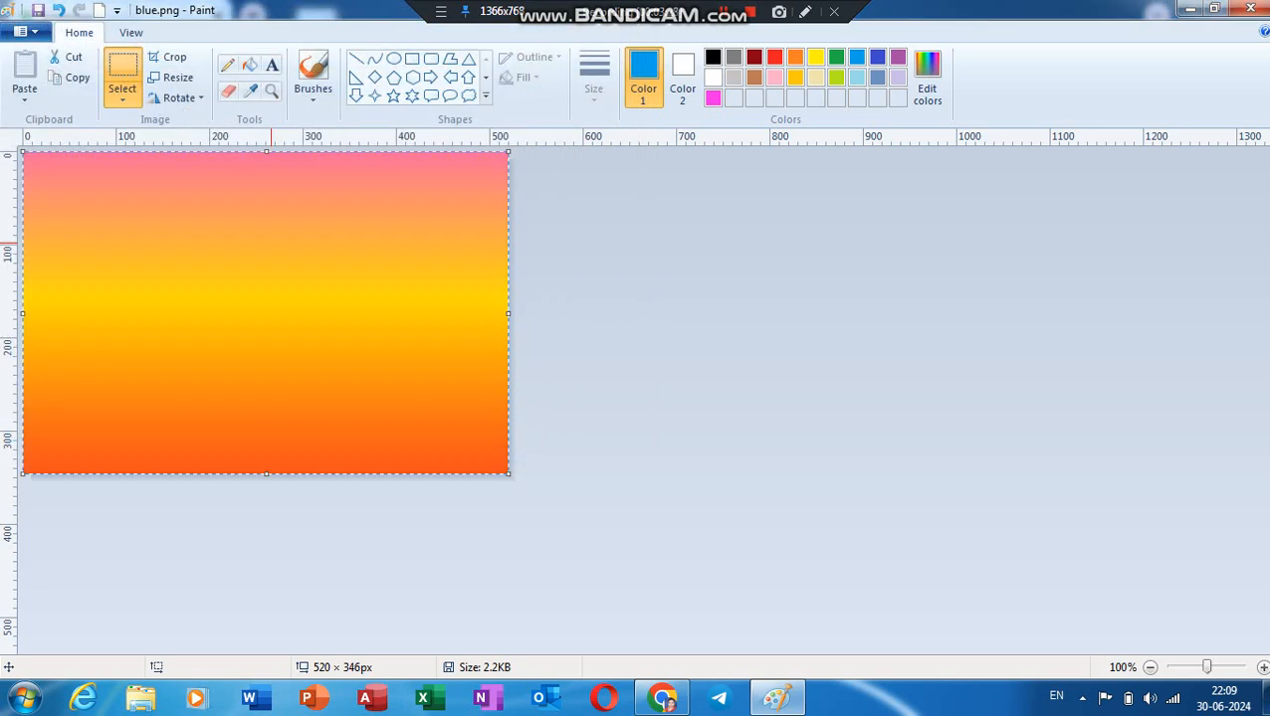
Squash the pasted yellow gradient to half its height, place it directly above the blue gradient and deselect it.
{"action": "left_click", "coordinate": [171, 77]}
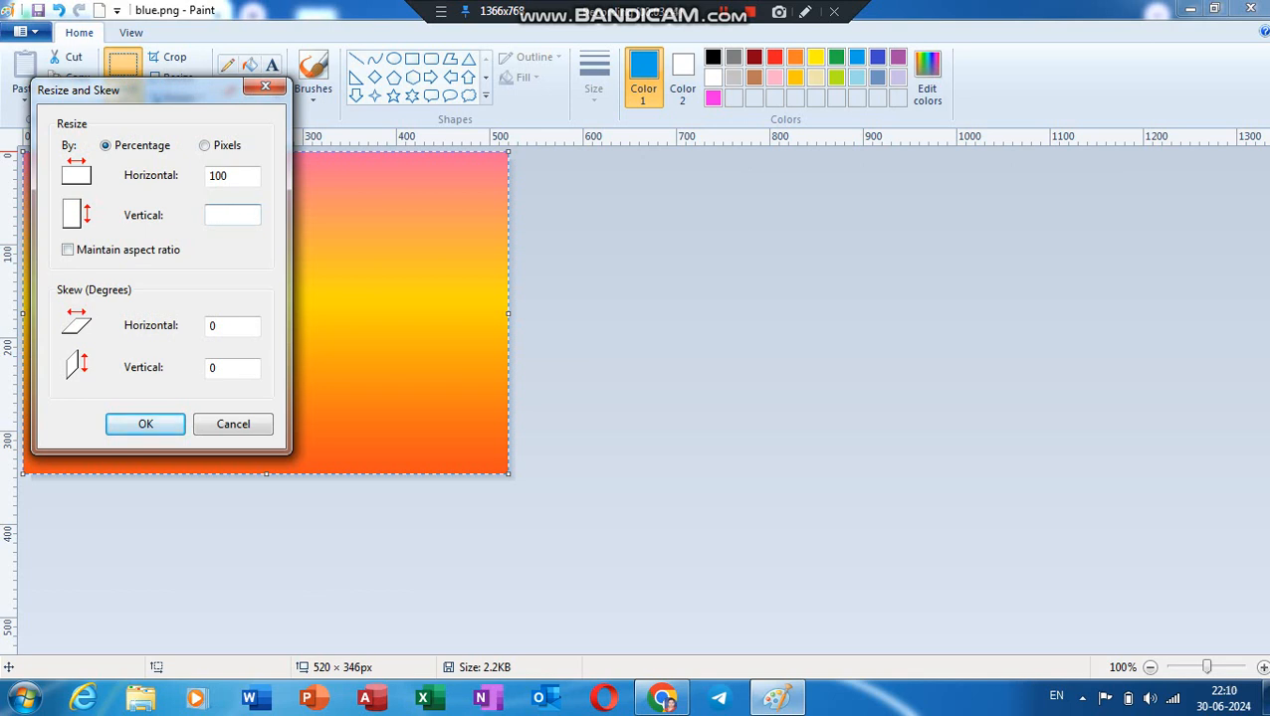
{"action": "key", "text": "Return"}
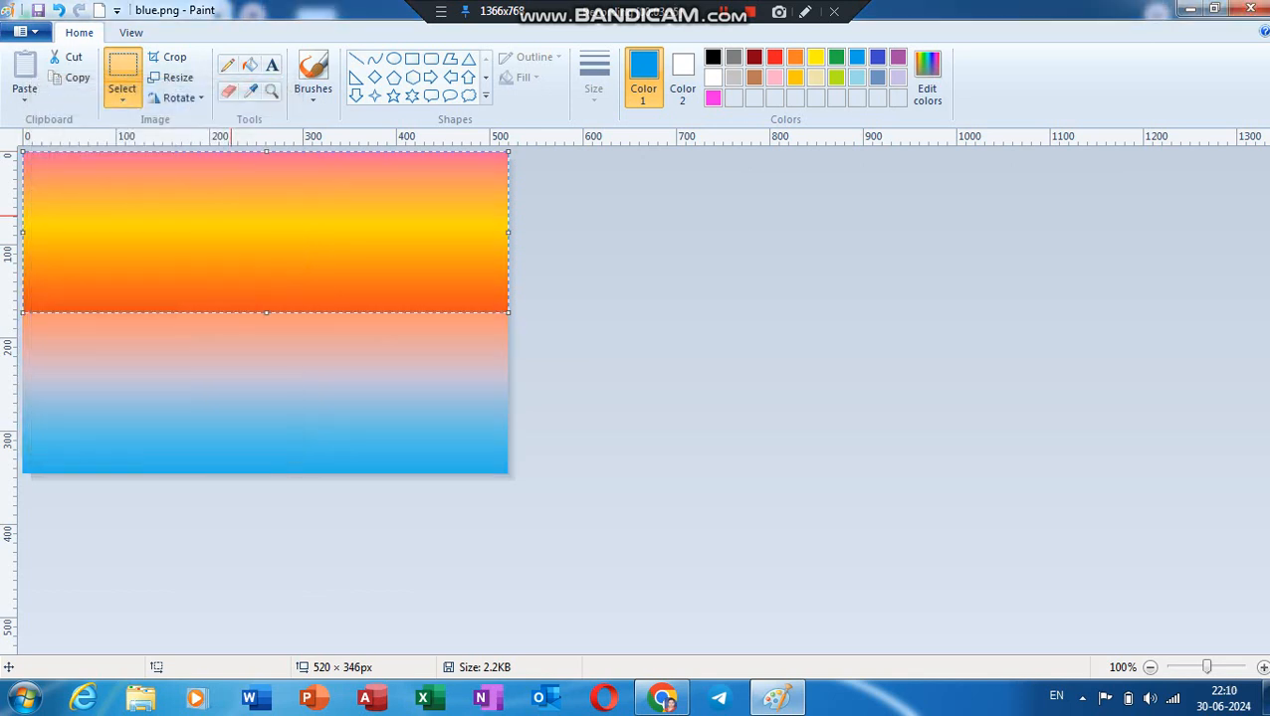
{"action": "left_click_drag", "start_coordinate": [235, 200], "coordinate": [234, 203]}
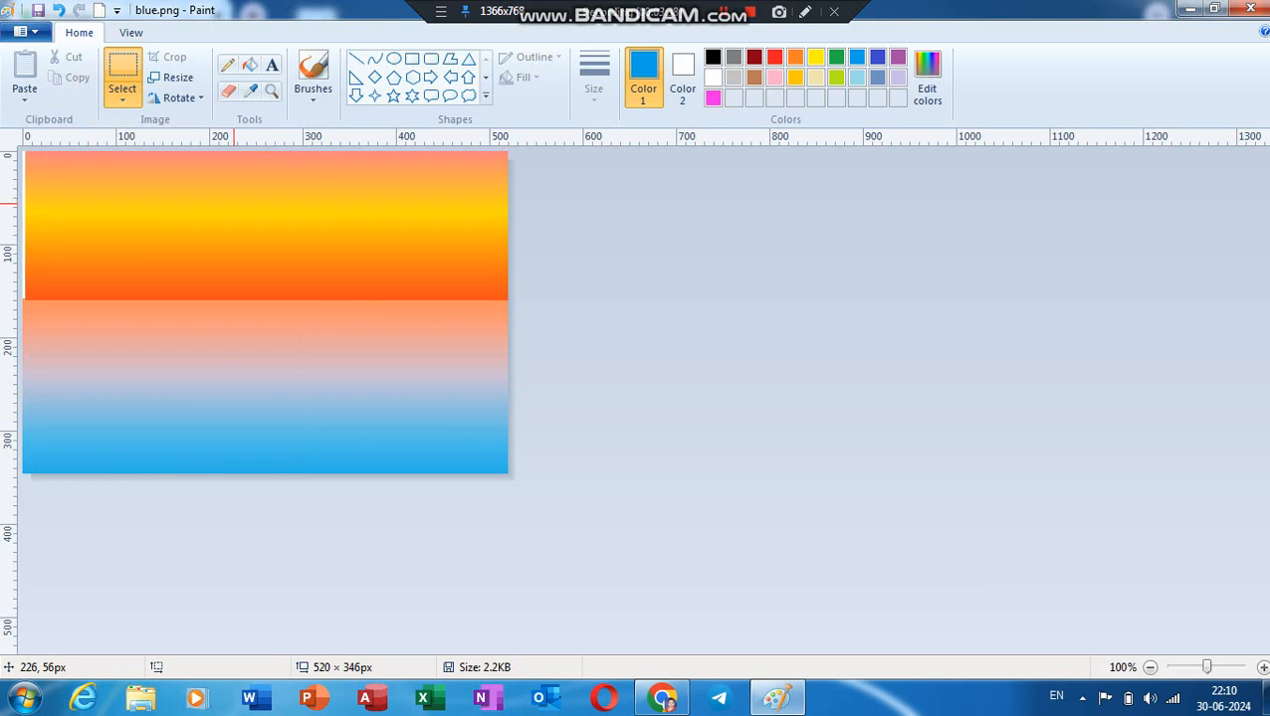
{"action": "key", "text": "ctrl+z"}
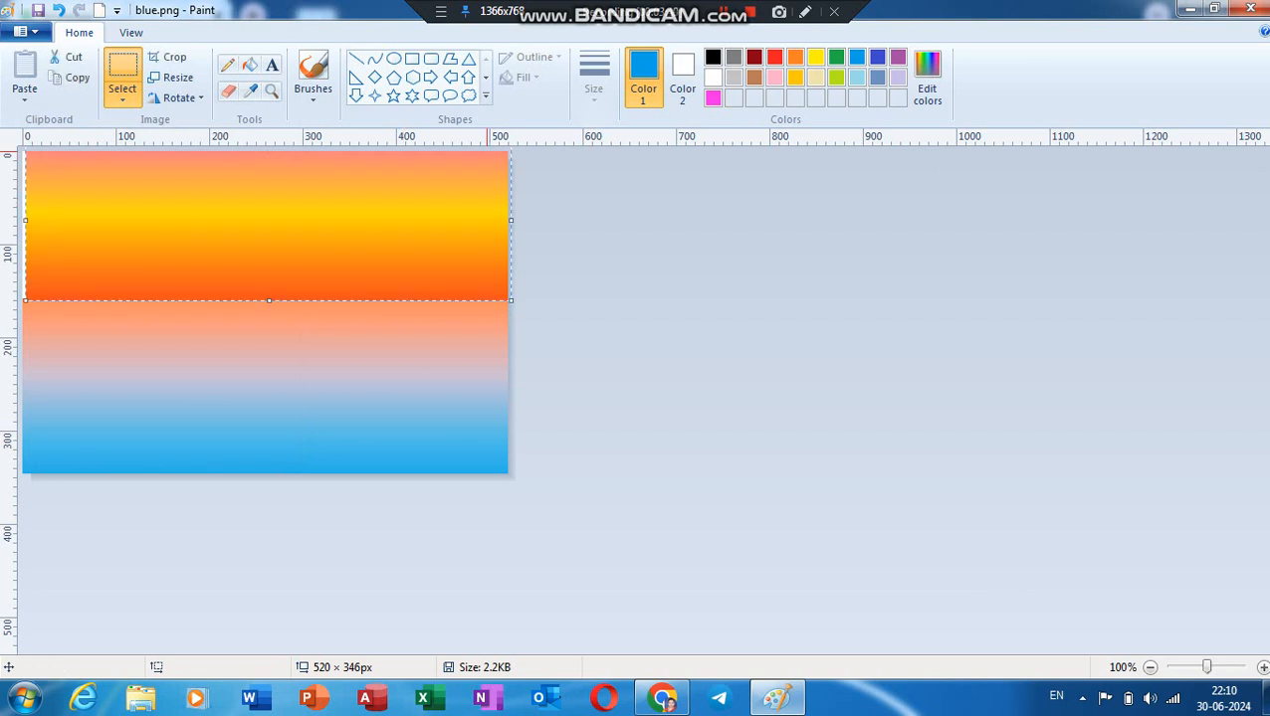
{"action": "key", "text": "Escape"}
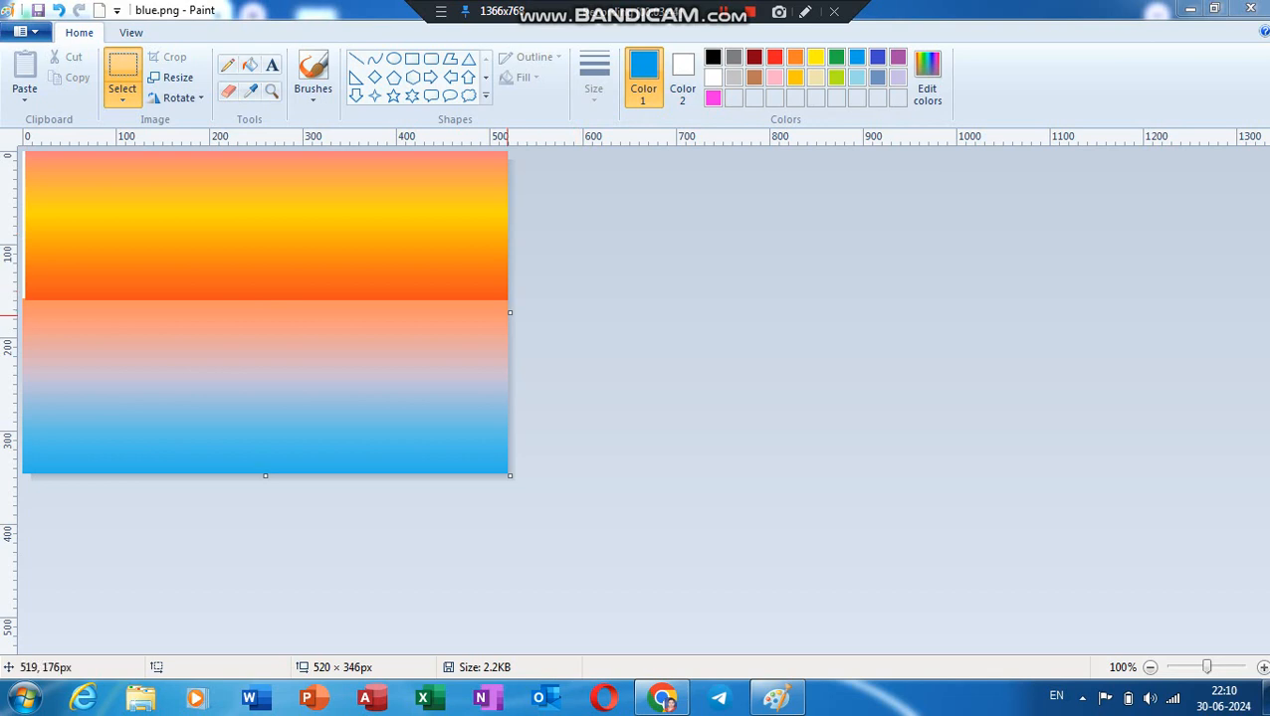
Widen the canvas to 682 pixels and stretch both gradients to the new right edge.
{"action": "left_click_drag", "start_coordinate": [510, 313], "coordinate": [661, 315]}
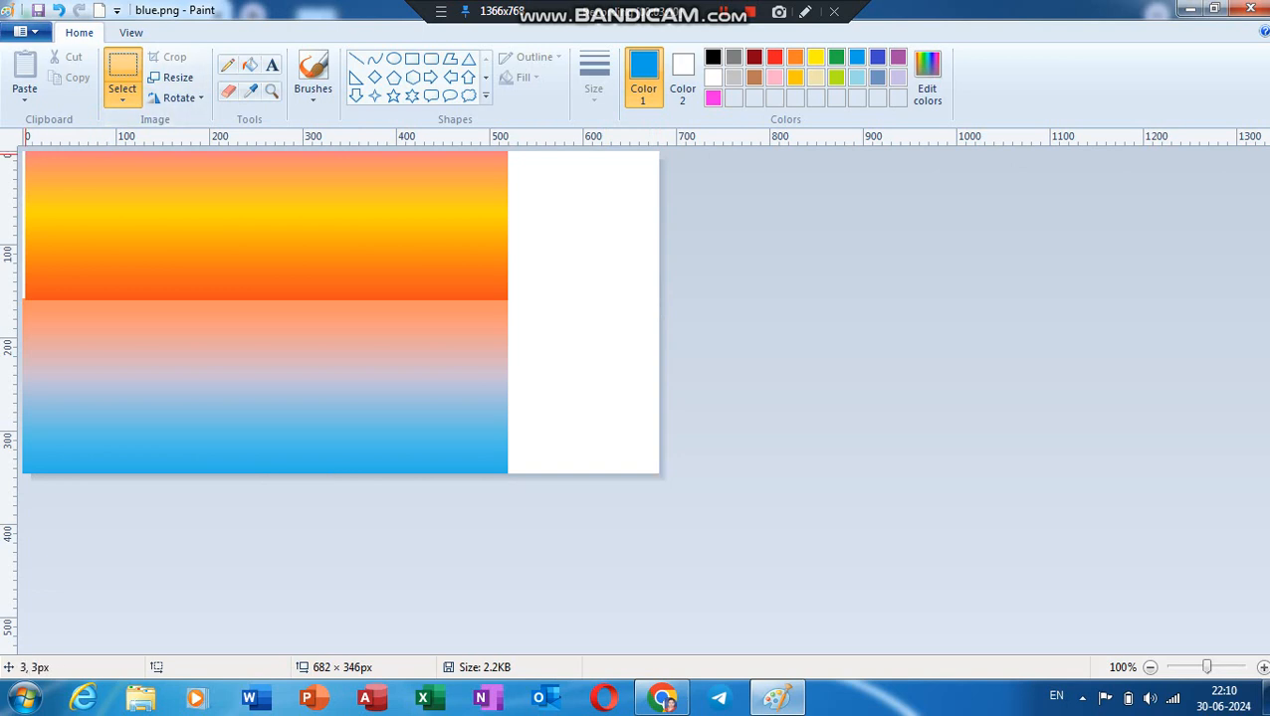
{"action": "left_click_drag", "start_coordinate": [28, 155], "coordinate": [508, 473]}
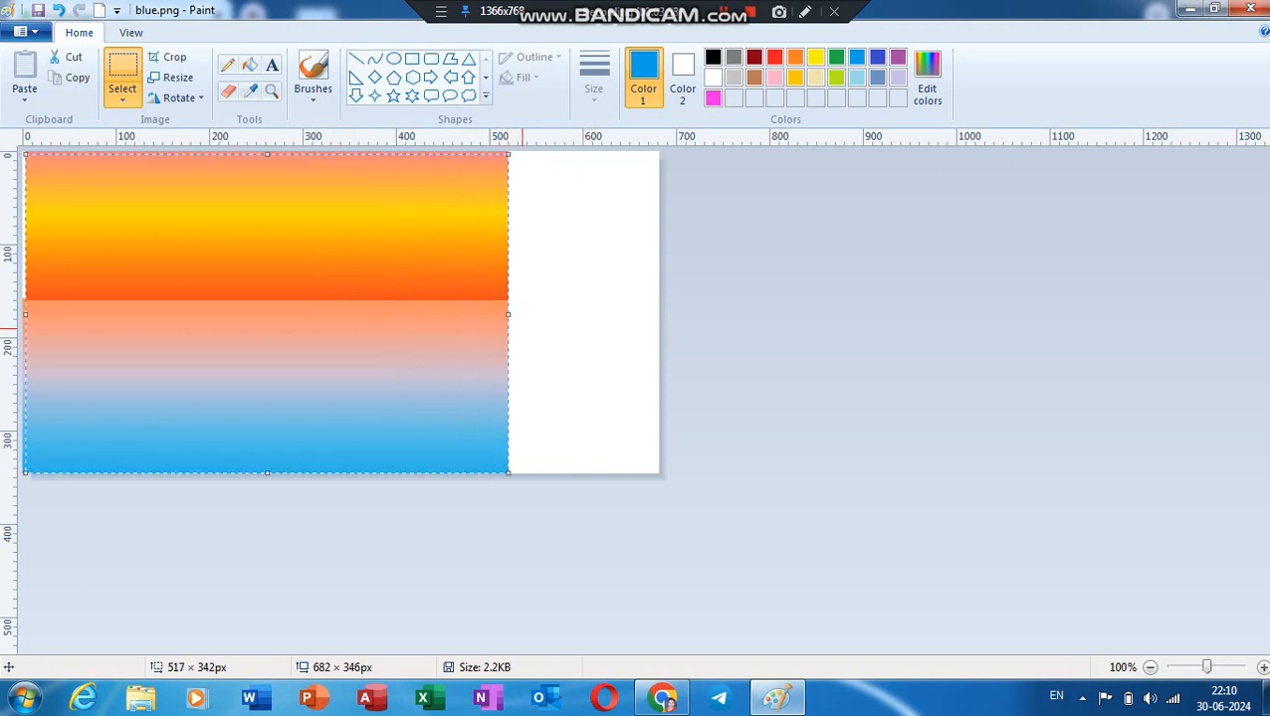
{"action": "left_click_drag", "start_coordinate": [507, 314], "coordinate": [661, 315]}
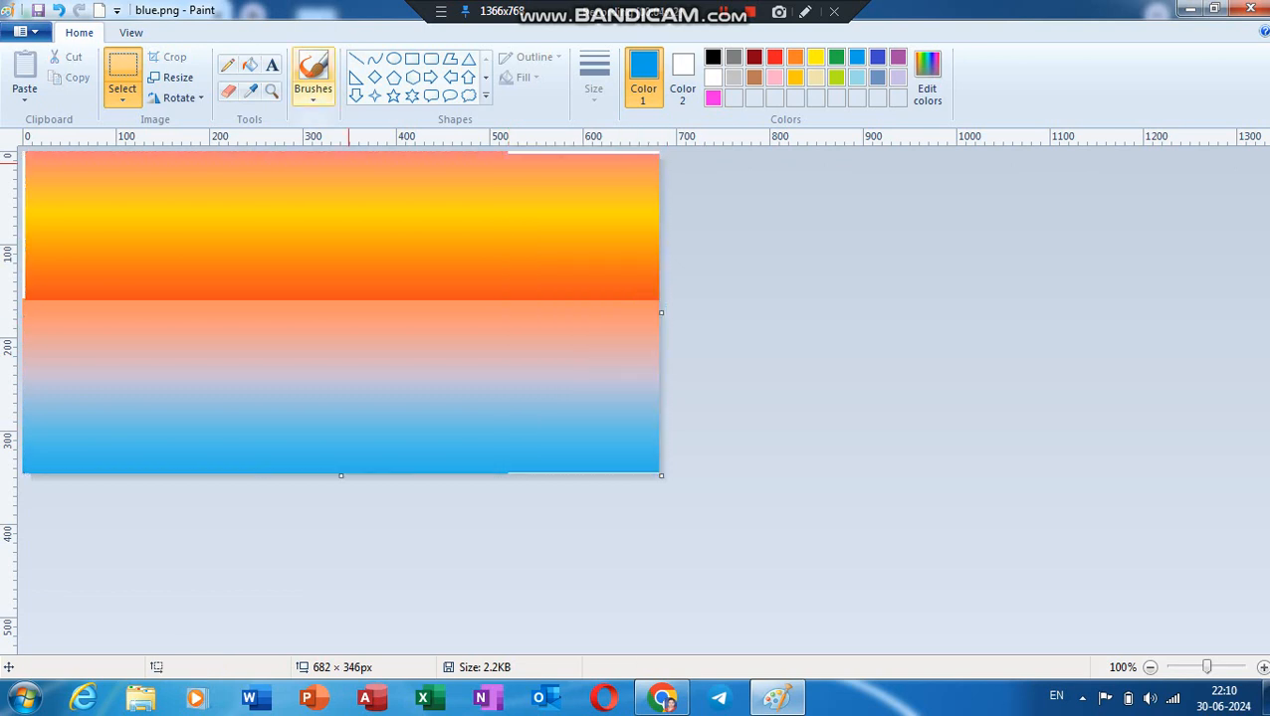
Paint a large black rock along the canvas's left edge at the horizon, using the basic Brush at an enlarged size beyond the thickest preset.
{"action": "left_click", "coordinate": [312, 87]}
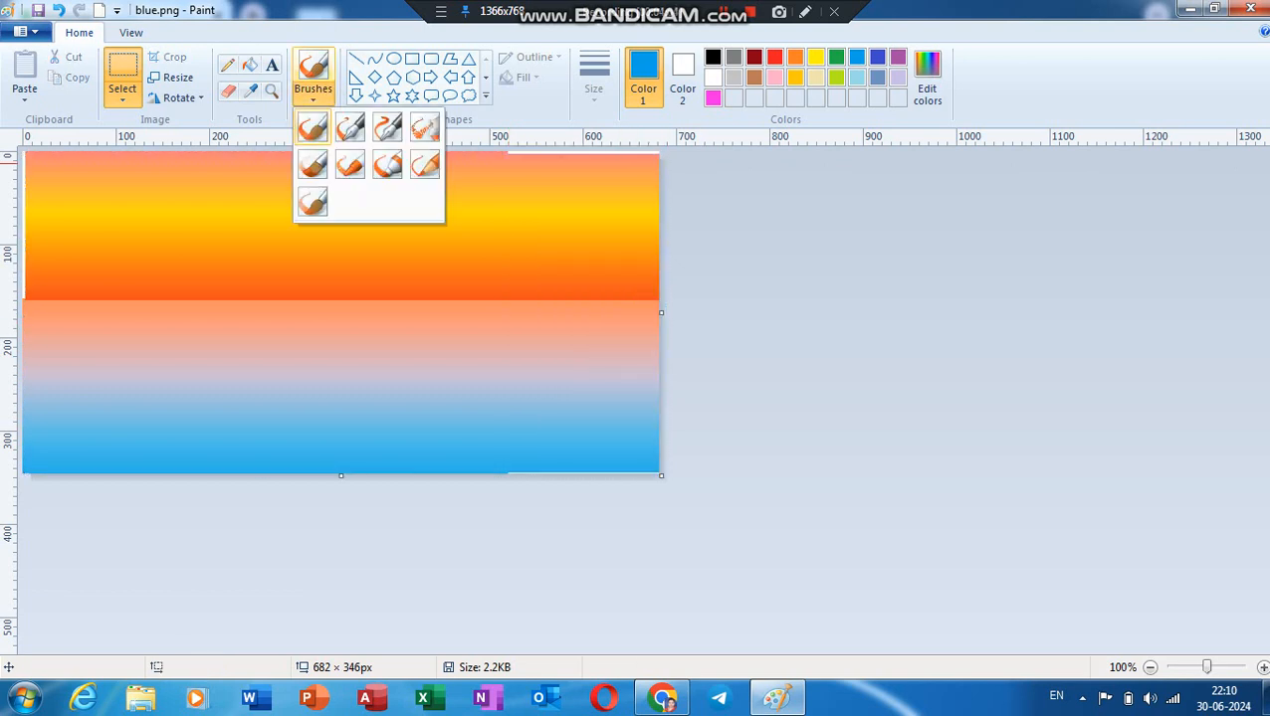
{"action": "left_click", "coordinate": [312, 128]}
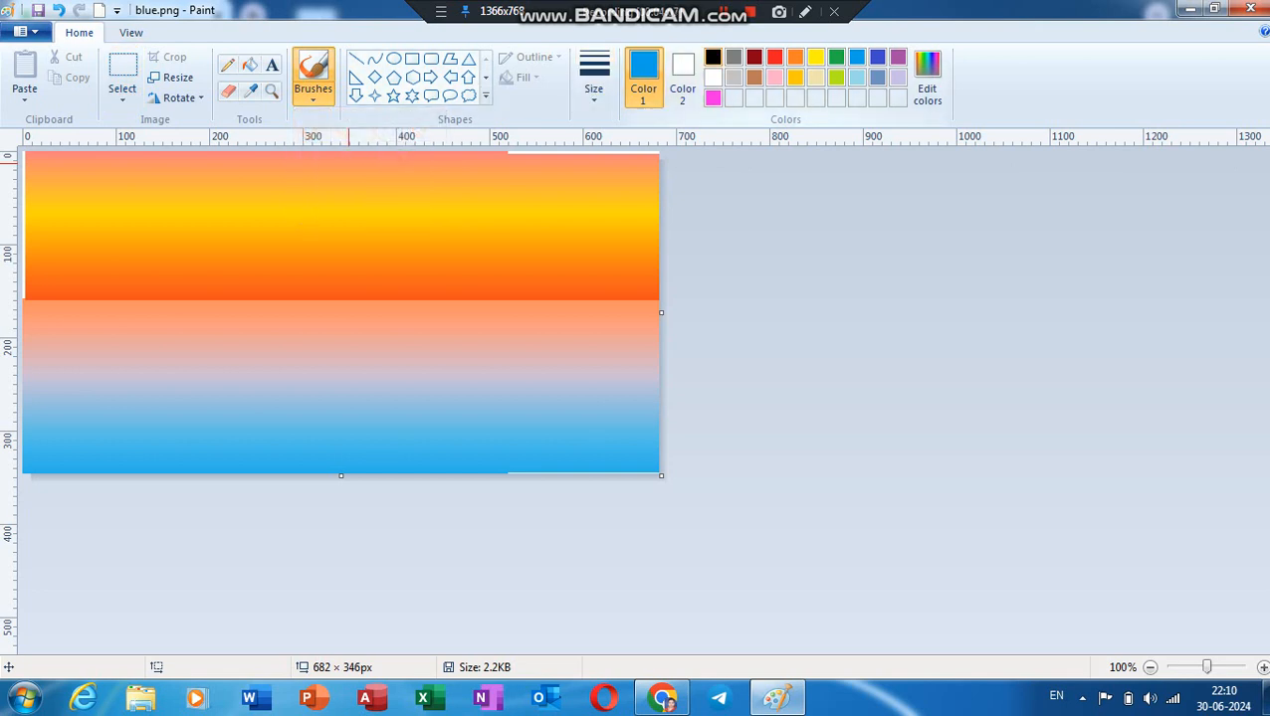
{"action": "left_click", "coordinate": [712, 57]}
{"action": "left_click", "coordinate": [594, 79]}
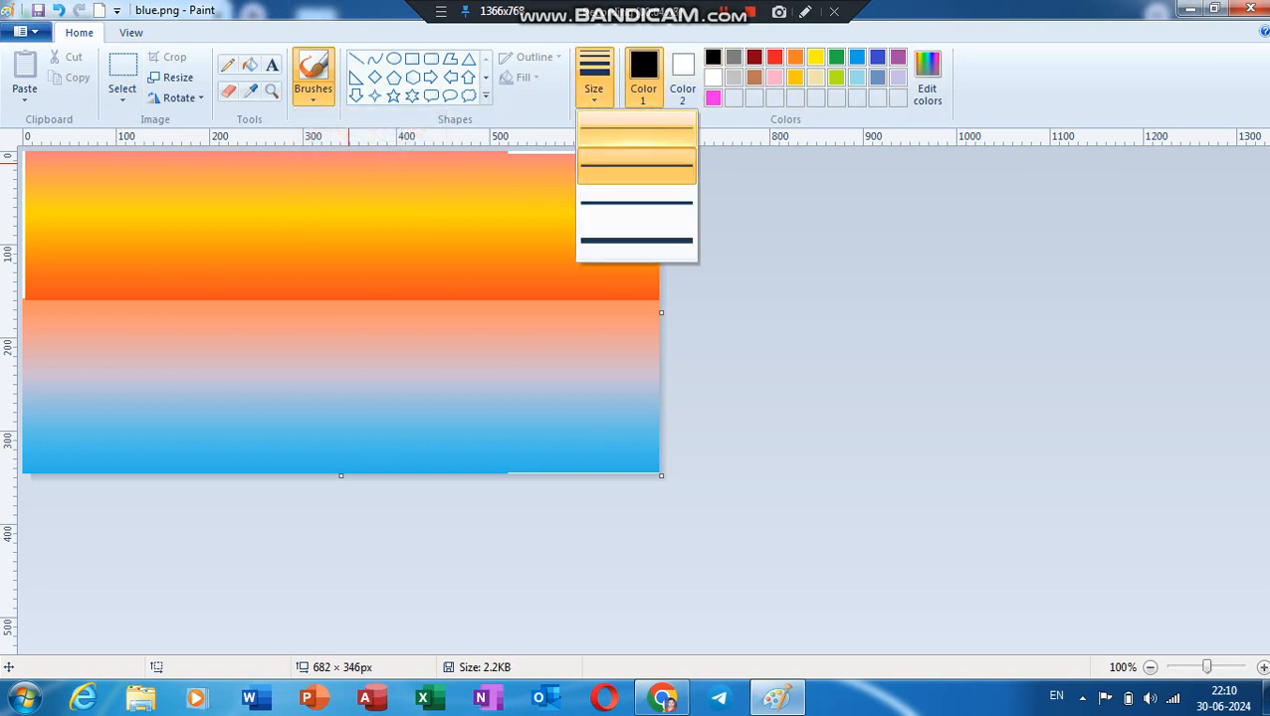
{"action": "left_click", "coordinate": [634, 247]}
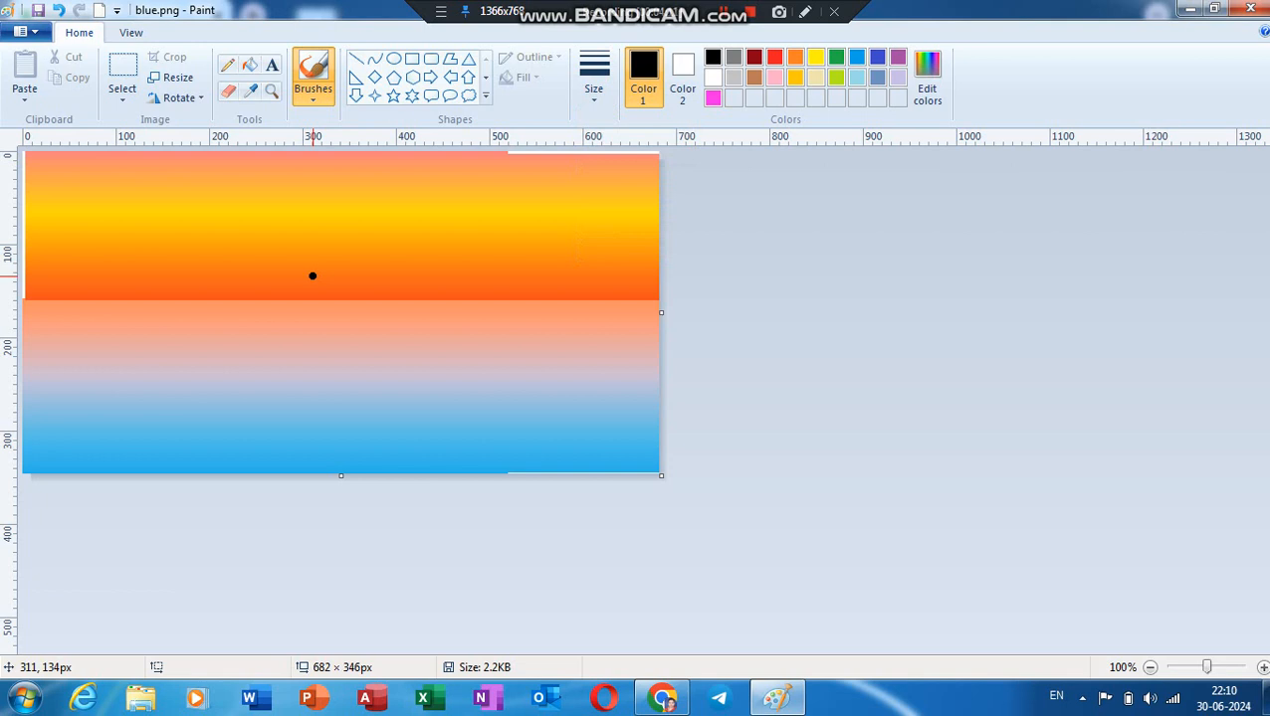
{"action": "key", "text": "ctrl+plus"}
{"action": "key", "text": "ctrl+plus"}
{"action": "key", "text": "ctrl+plus"}
{"action": "key", "text": "ctrl+plus"}
{"action": "key", "text": "ctrl+plus"}
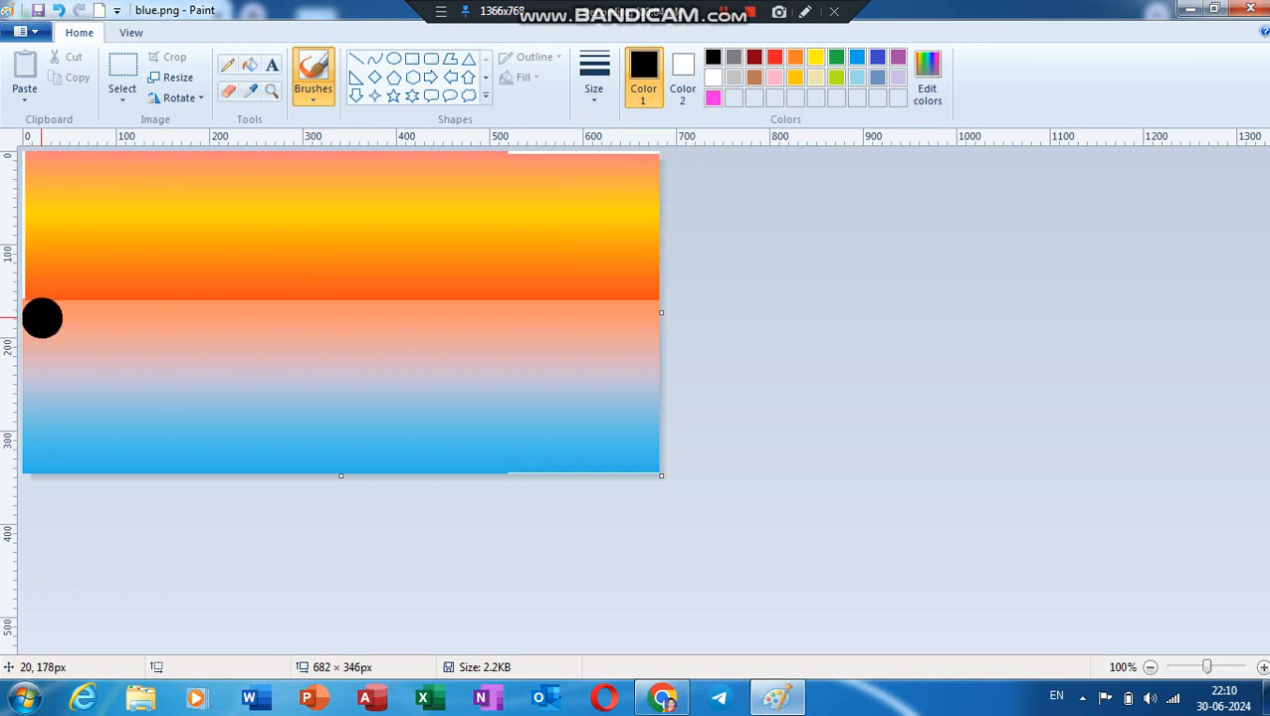
{"action": "mouse_move", "coordinate": [44, 316]}
{"action": "left_mouse_down"}
{"action": "mouse_move", "coordinate": [94, 317]}
{"action": "mouse_move", "coordinate": [39, 303]}
{"action": "mouse_move", "coordinate": [38, 275]}
{"action": "mouse_move", "coordinate": [96, 283]}
{"action": "mouse_move", "coordinate": [108, 317]}
{"action": "mouse_move", "coordinate": [64, 272]}
{"action": "mouse_move", "coordinate": [99, 273]}
{"action": "mouse_move", "coordinate": [128, 317]}
{"action": "mouse_move", "coordinate": [84, 319]}
{"action": "left_mouse_up"}
Reduce the brush size and paint two smaller black rocks on the horizon, one beside the large rock and one past the canvas's middle.
{"action": "left_click_drag", "start_coordinate": [189, 295], "coordinate": [183, 299]}
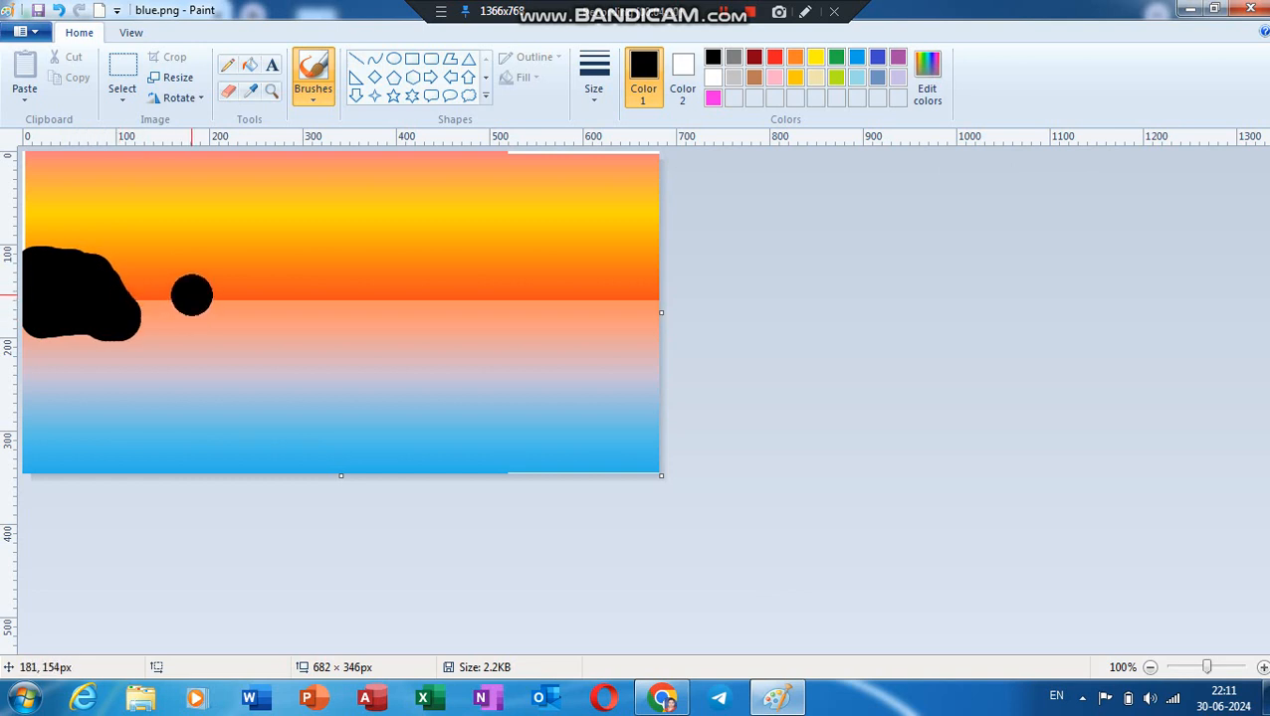
{"action": "key", "text": "ctrl+minus"}
{"action": "key", "text": "ctrl+minus"}
{"action": "key", "text": "ctrl+minus"}
{"action": "key", "text": "ctrl+minus"}
{"action": "key", "text": "ctrl+minus"}
{"action": "key", "text": "ctrl+minus"}
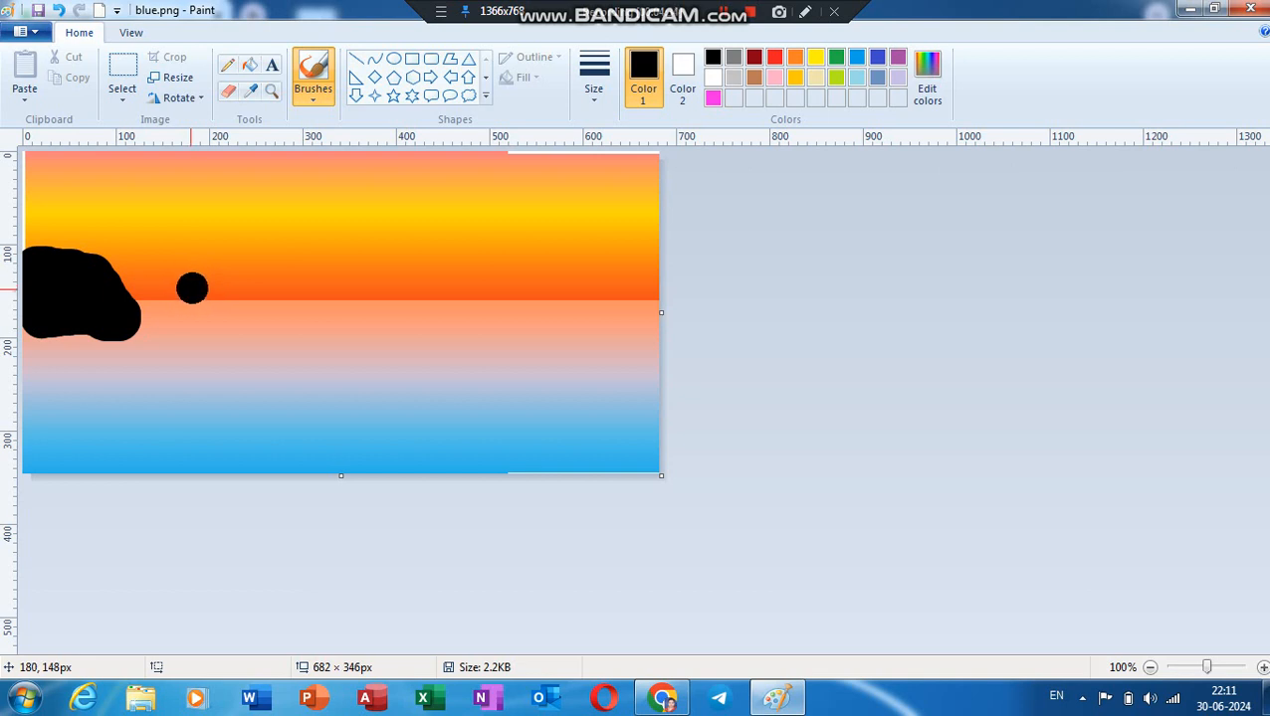
{"action": "mouse_move", "coordinate": [185, 291]}
{"action": "left_mouse_down"}
{"action": "mouse_move", "coordinate": [209, 277]}
{"action": "mouse_move", "coordinate": [189, 293]}
{"action": "left_mouse_up"}
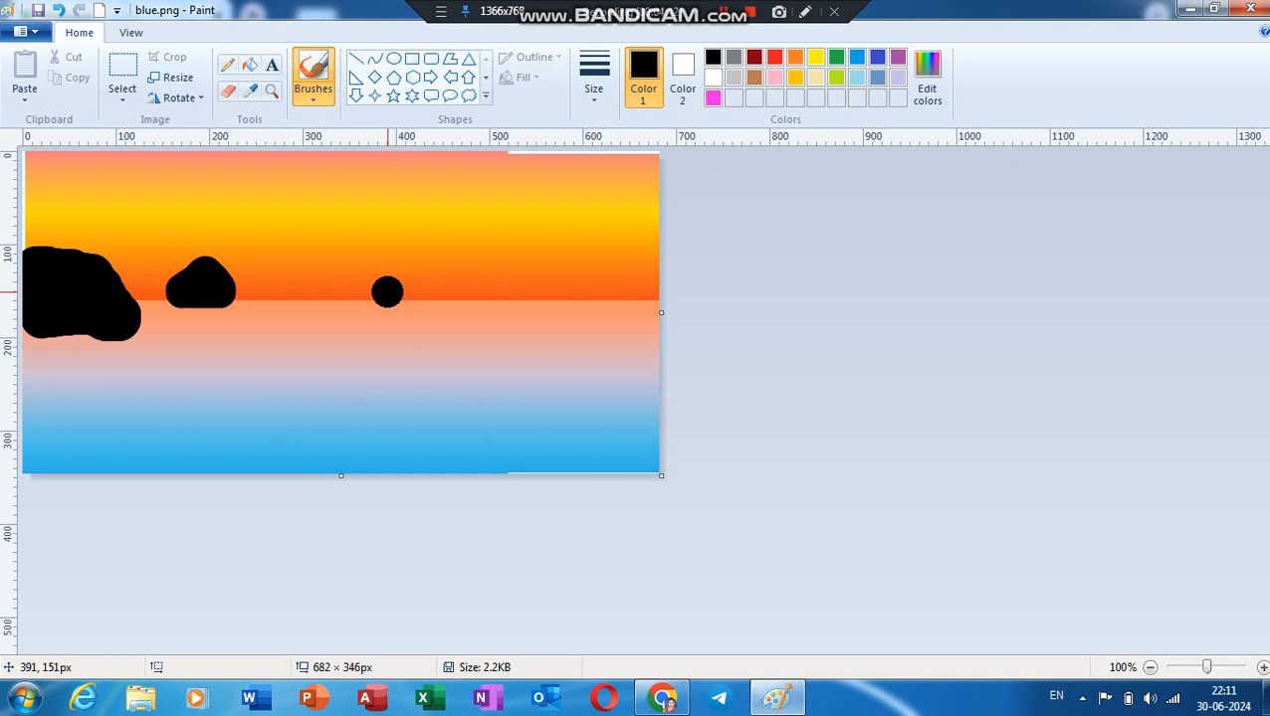
{"action": "mouse_move", "coordinate": [388, 291]}
{"action": "left_mouse_down"}
{"action": "mouse_move", "coordinate": [427, 293]}
{"action": "mouse_move", "coordinate": [381, 288]}
{"action": "mouse_move", "coordinate": [397, 267]}
{"action": "mouse_move", "coordinate": [418, 270]}
{"action": "mouse_move", "coordinate": [424, 295]}
{"action": "left_mouse_up"}
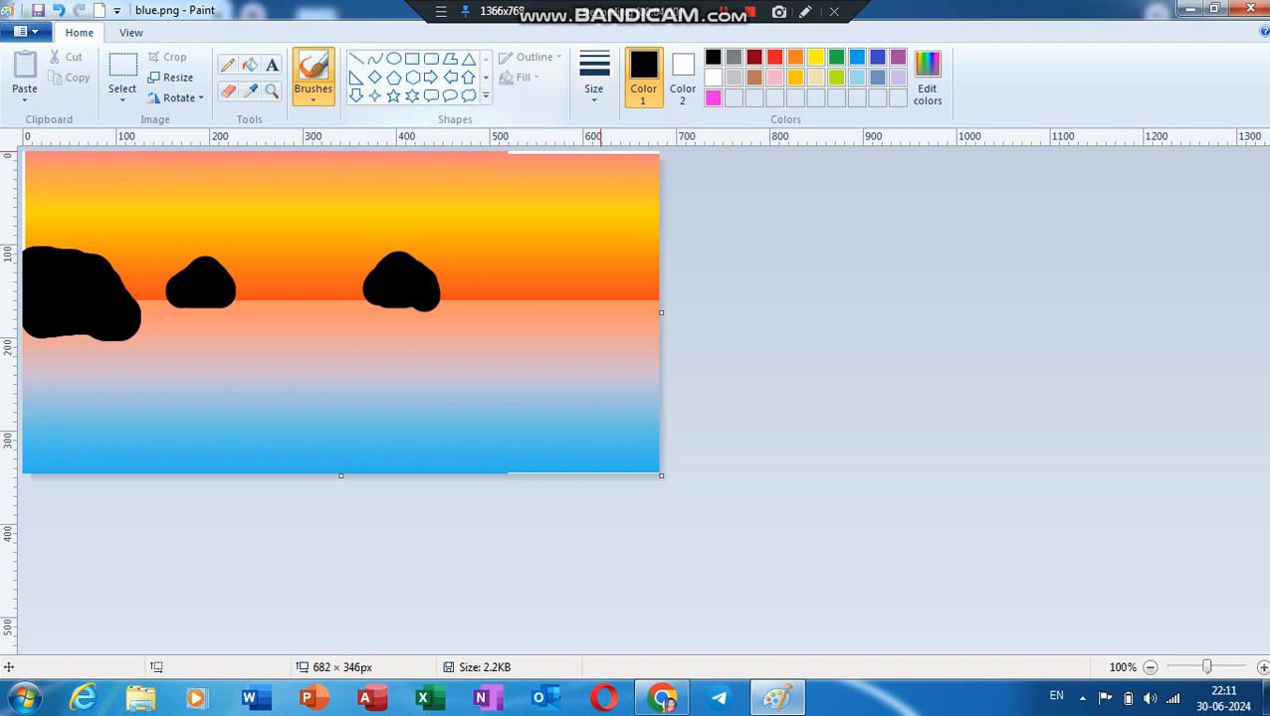
Draw a solid yellow oval sun about 78 × 70 px above the horizon with the thickest preset outline, and switch back to the basic Brush.
{"action": "left_click", "coordinate": [593, 74]}
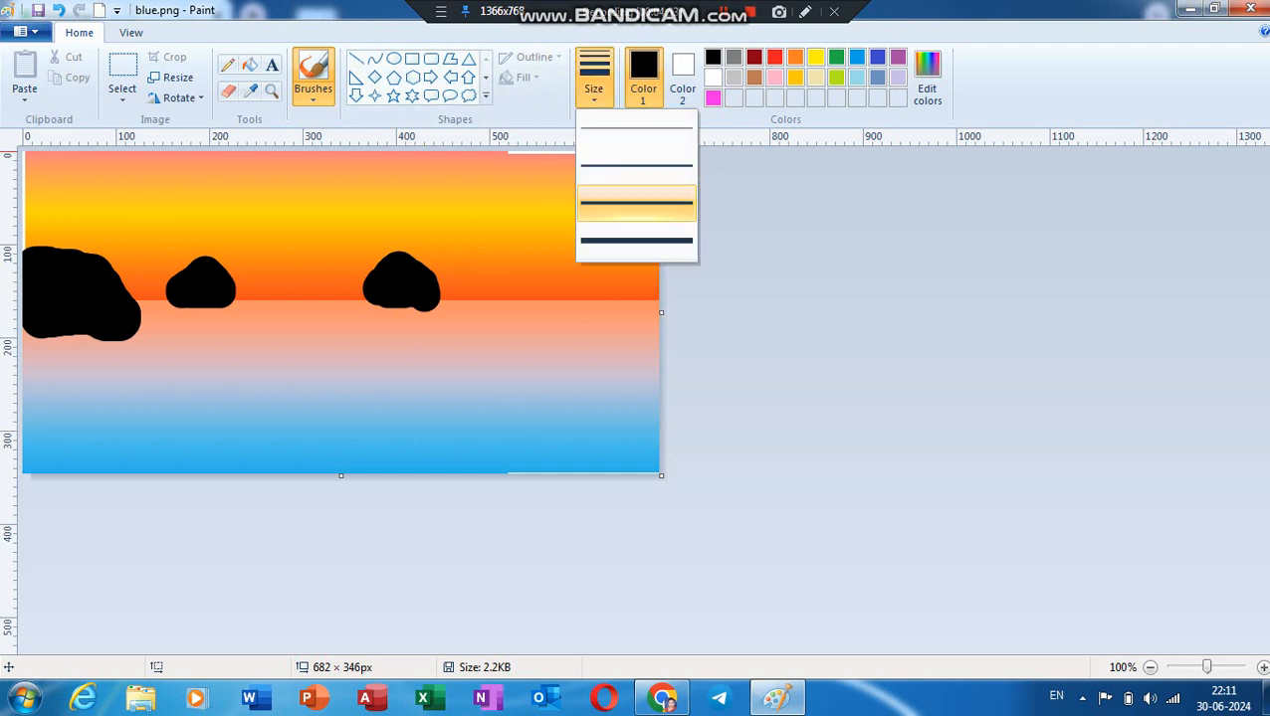
{"action": "left_click", "coordinate": [636, 240]}
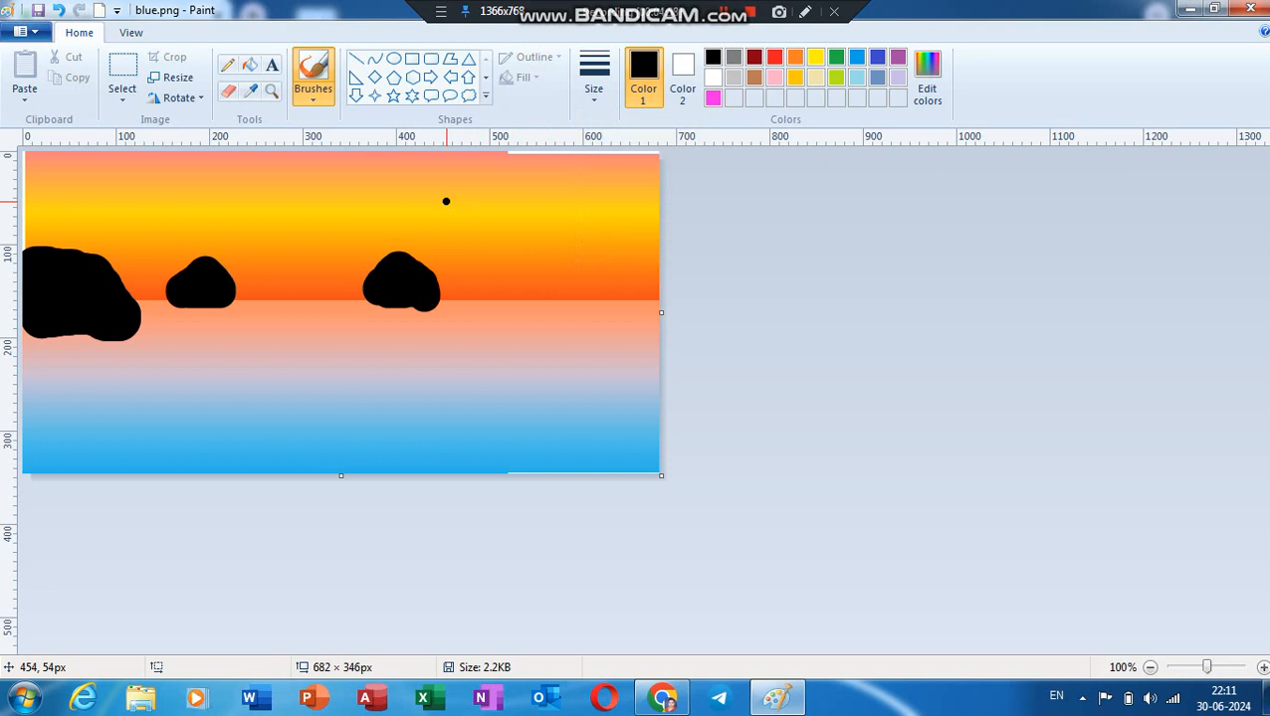
{"action": "left_click", "coordinate": [394, 57]}
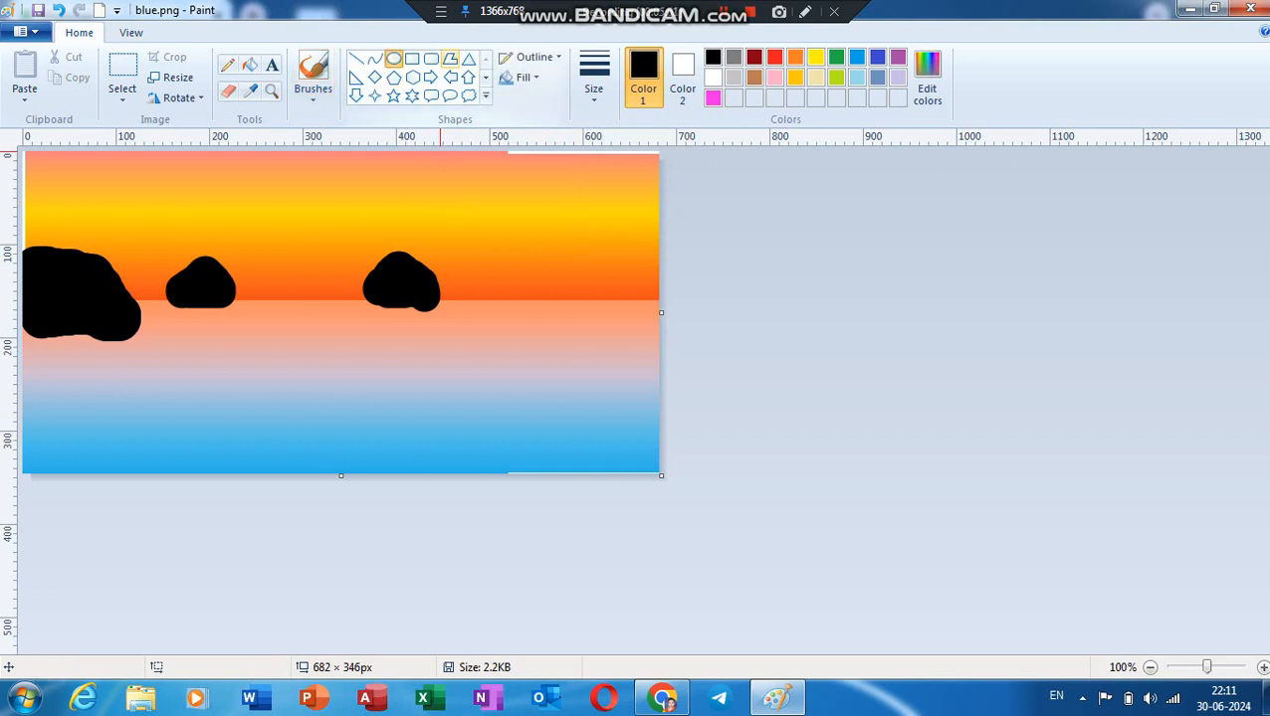
{"action": "left_click", "coordinate": [816, 57]}
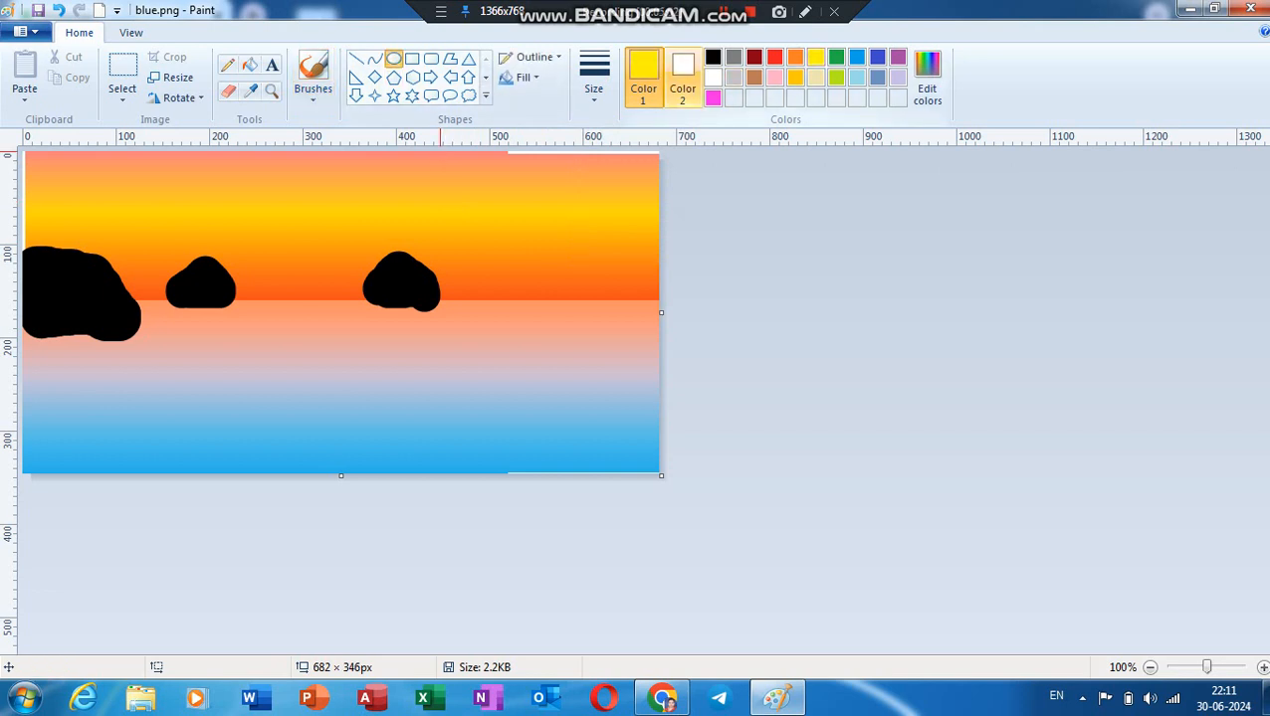
{"action": "left_click", "coordinate": [682, 75]}
{"action": "left_click", "coordinate": [816, 57]}
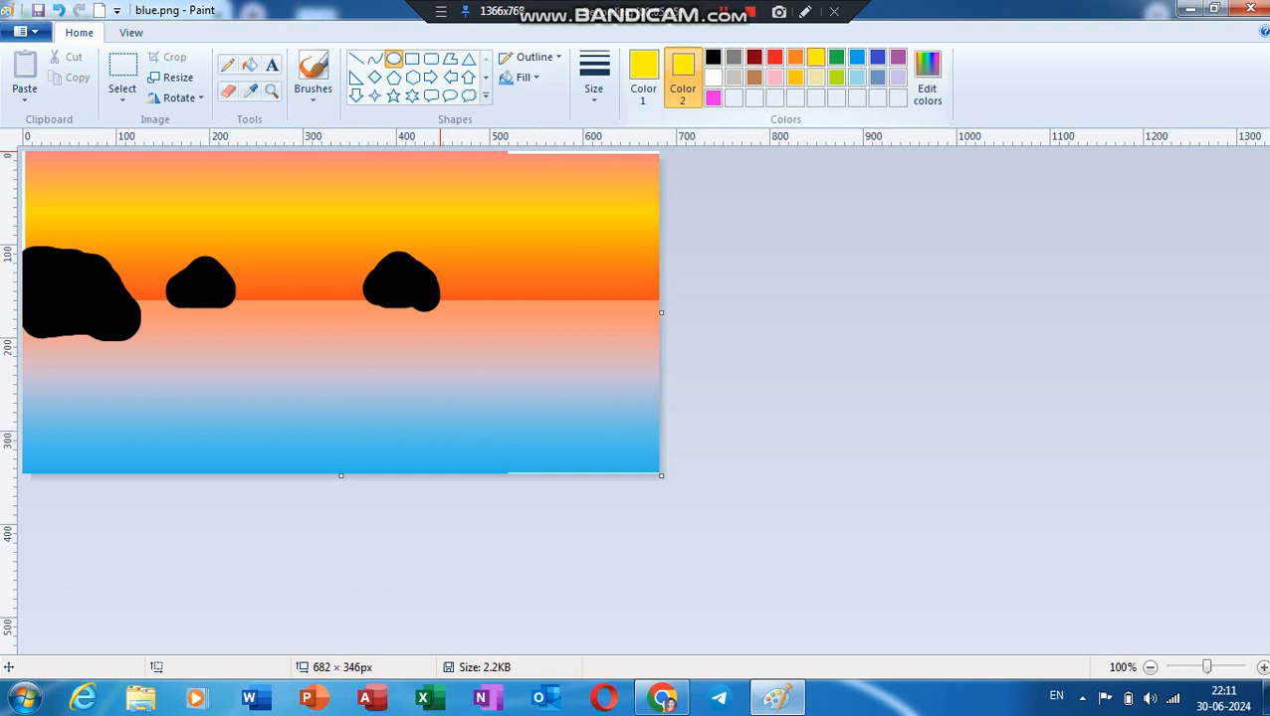
{"action": "left_click", "coordinate": [522, 77]}
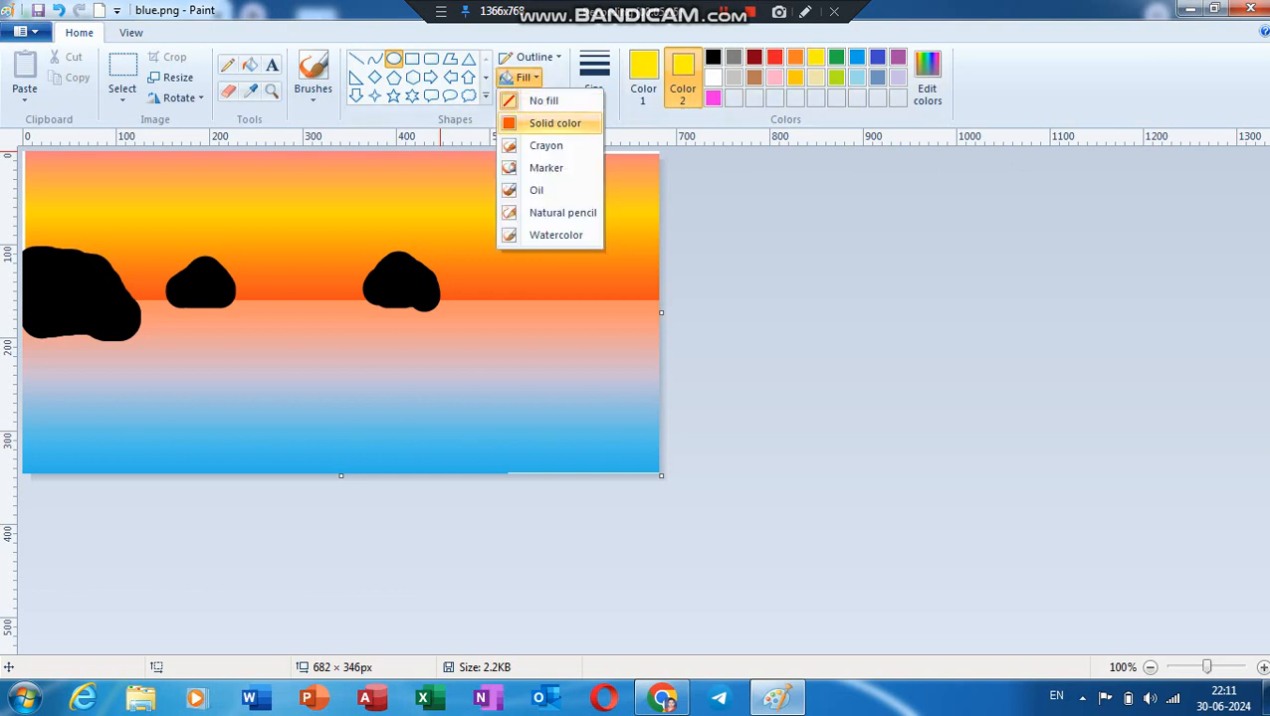
{"action": "left_click", "coordinate": [554, 122]}
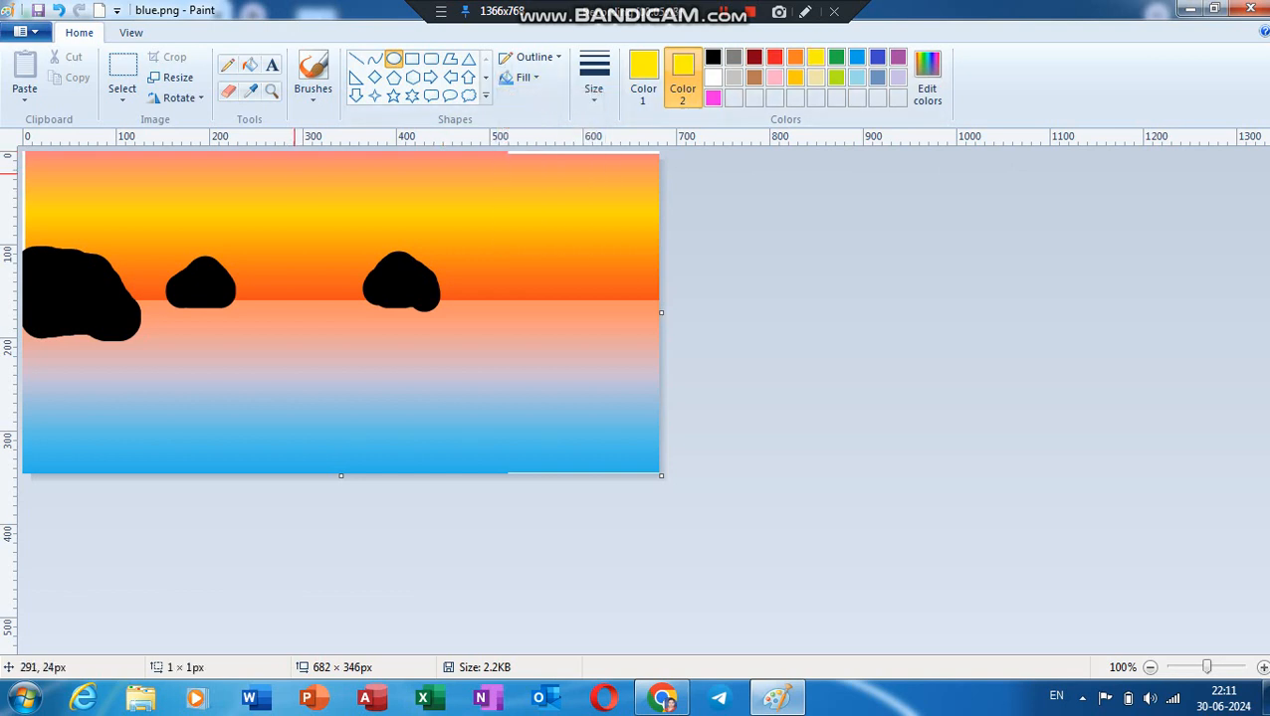
{"action": "mouse_move", "coordinate": [294, 174]}
{"action": "left_mouse_down"}
{"action": "mouse_move", "coordinate": [366, 239]}
{"action": "mouse_move", "coordinate": [341, 227]}
{"action": "mouse_move", "coordinate": [345, 241]}
{"action": "left_mouse_up"}
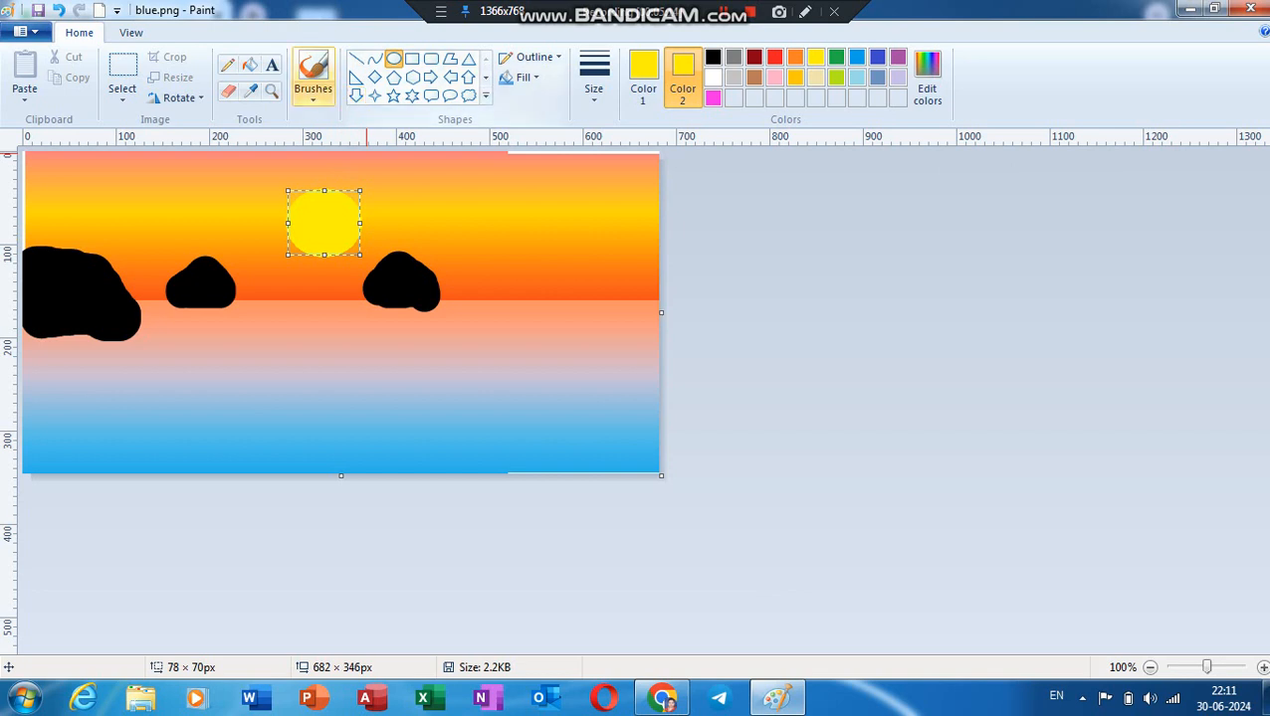
{"action": "left_click", "coordinate": [312, 92]}
{"action": "left_click", "coordinate": [312, 126]}
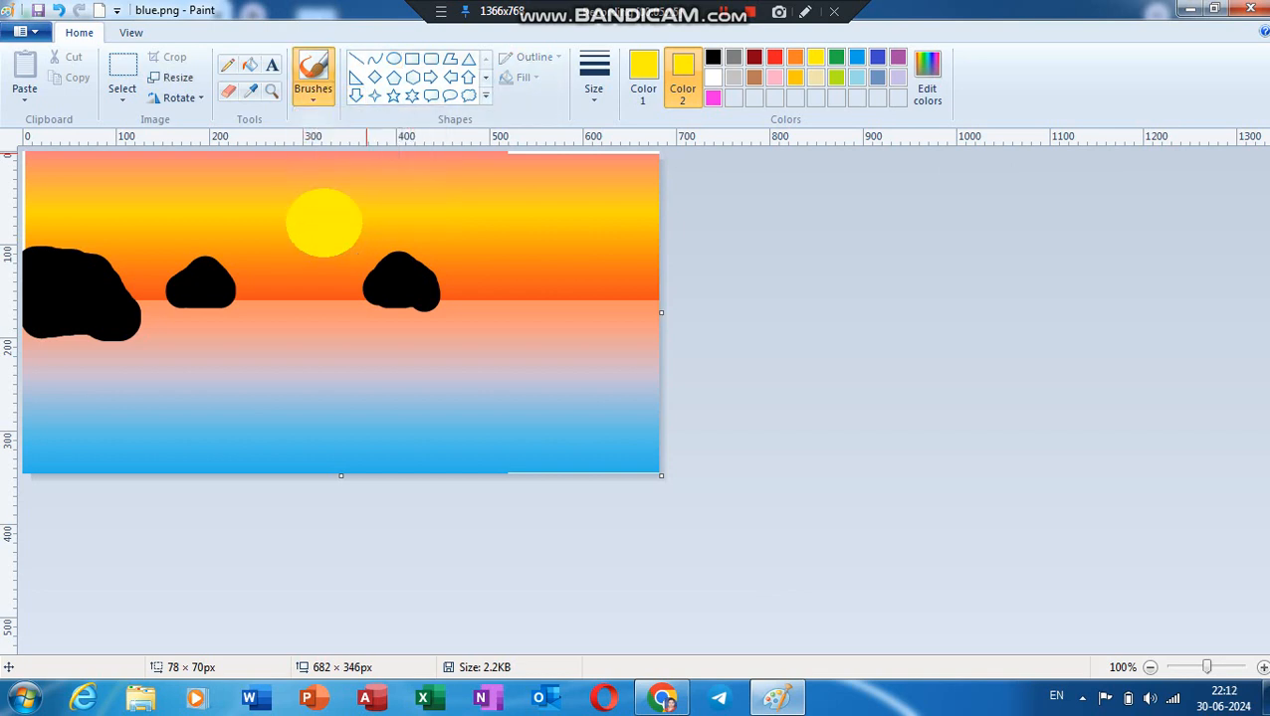
{"action": "left_click", "coordinate": [712, 56]}
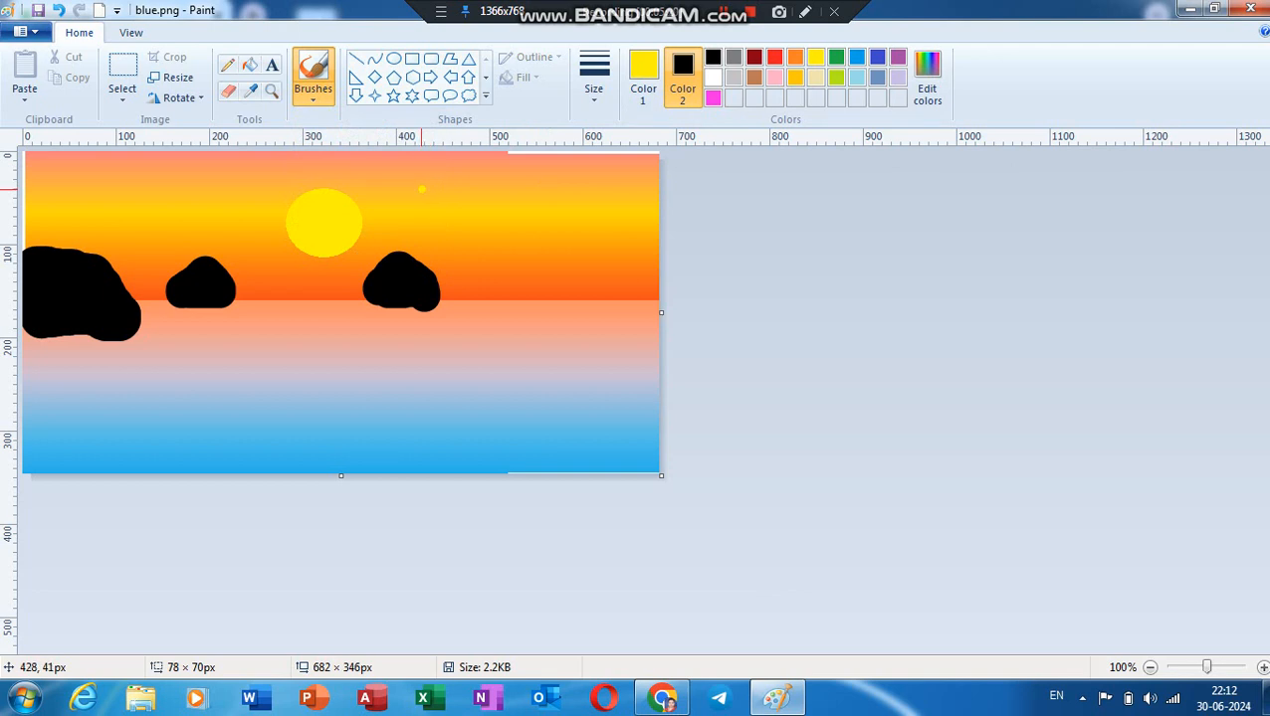
{"action": "mouse_move", "coordinate": [419, 190]}
{"action": "left_mouse_down"}
{"action": "mouse_move", "coordinate": [475, 215]}
{"action": "mouse_move", "coordinate": [590, 228]}
{"action": "left_mouse_up"}
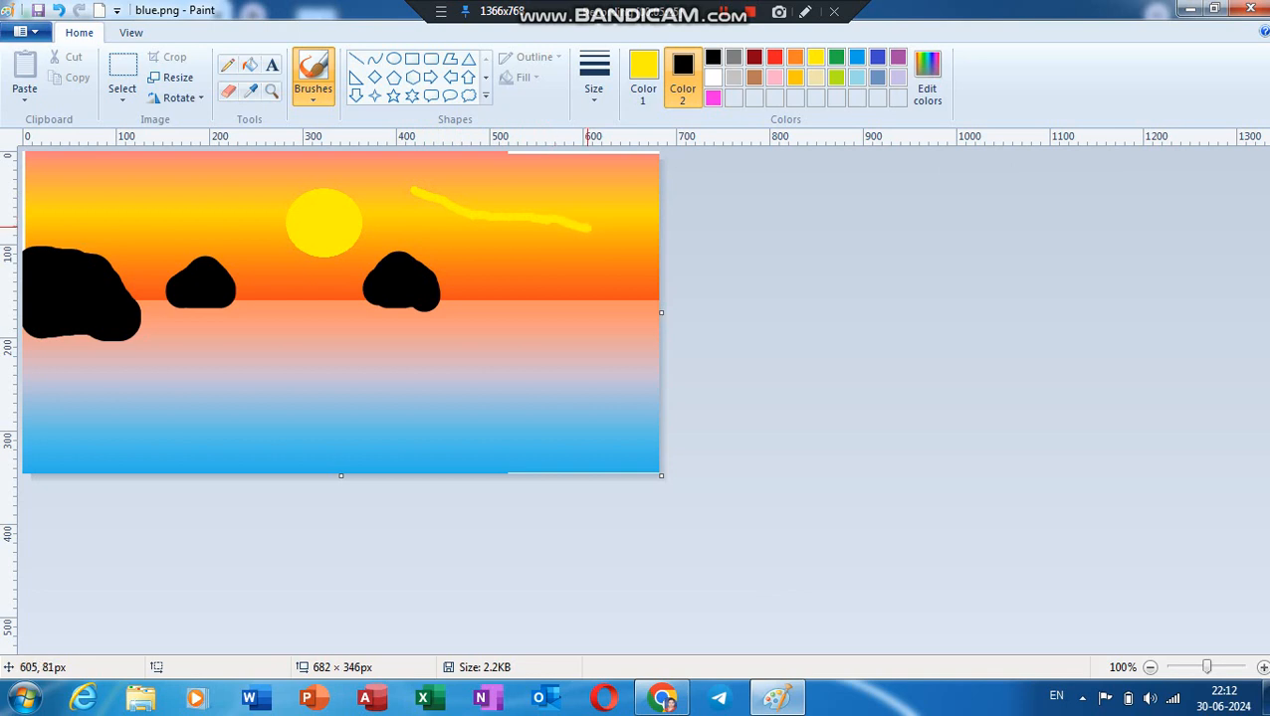
{"action": "key", "text": "ctrl+z"}
{"action": "key", "text": "ctrl+z"}
{"action": "key", "text": "ctrl+z"}
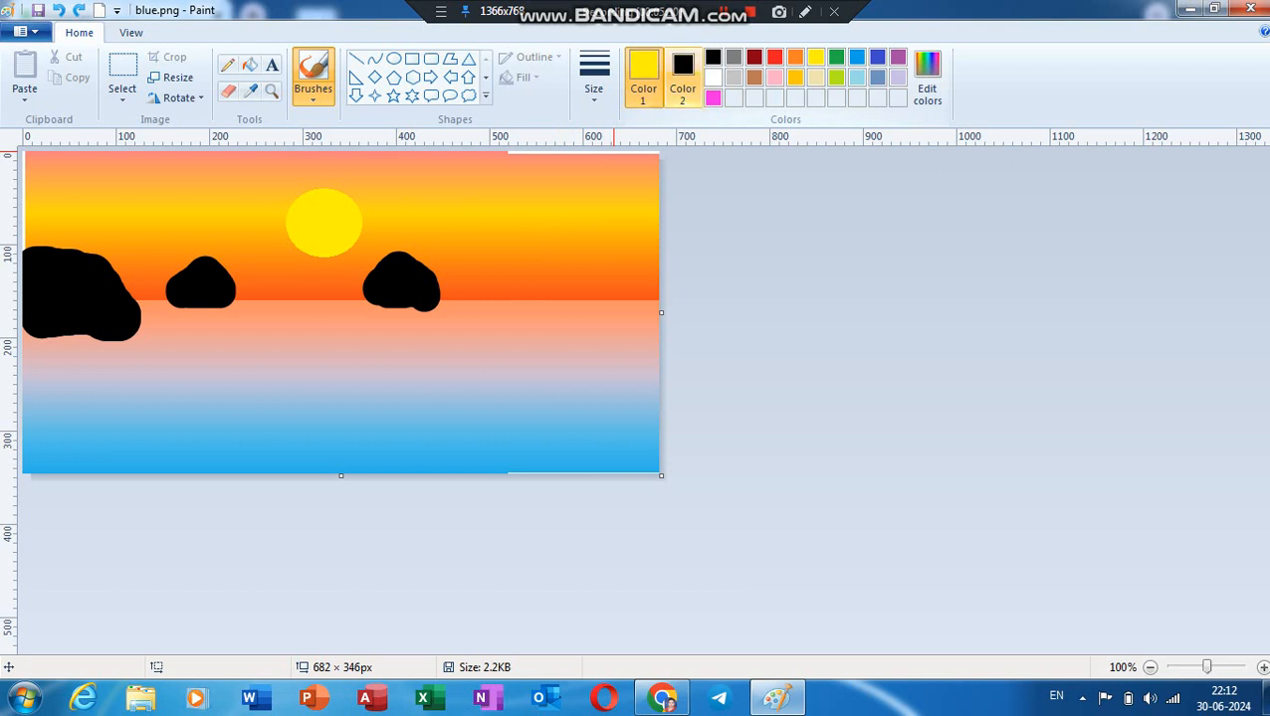
Set Color 1 to black and paint a branch sloping down to the canvas's right edge, with three upper twigs and one lower twig.
{"action": "left_click", "coordinate": [642, 78]}
{"action": "left_click", "coordinate": [712, 57]}
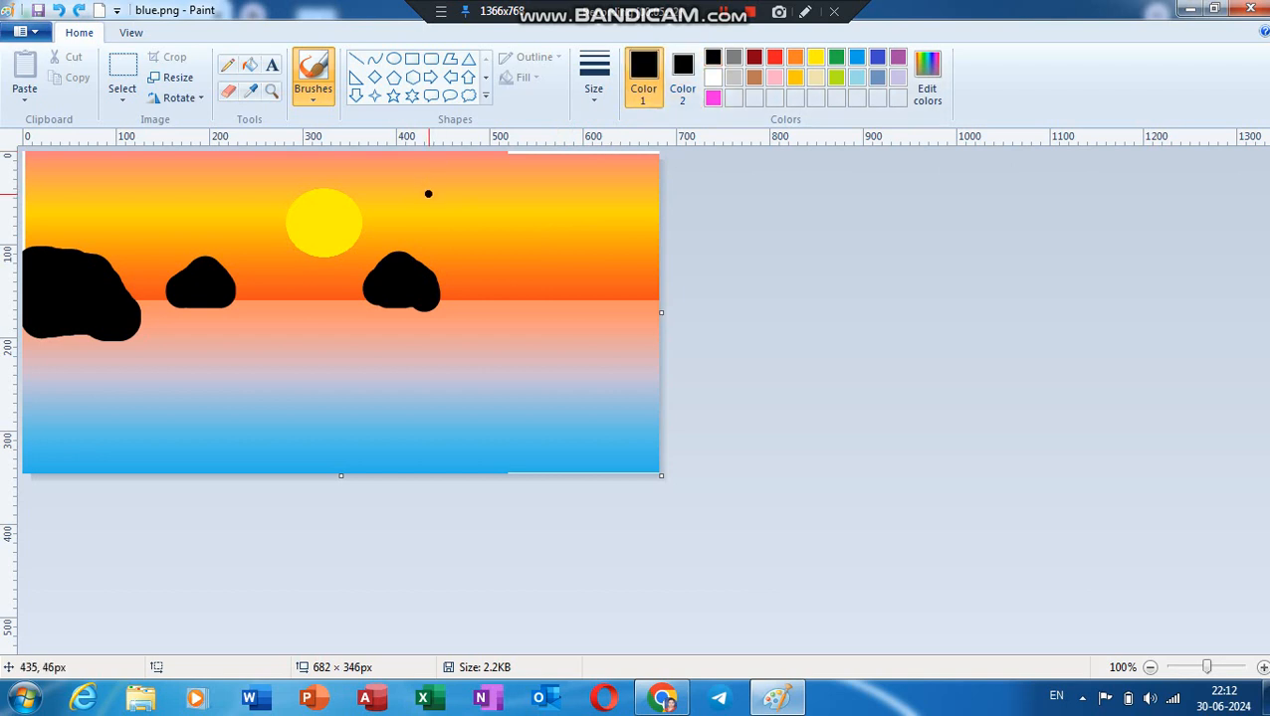
{"action": "left_click_drag", "start_coordinate": [420, 194], "coordinate": [663, 250]}
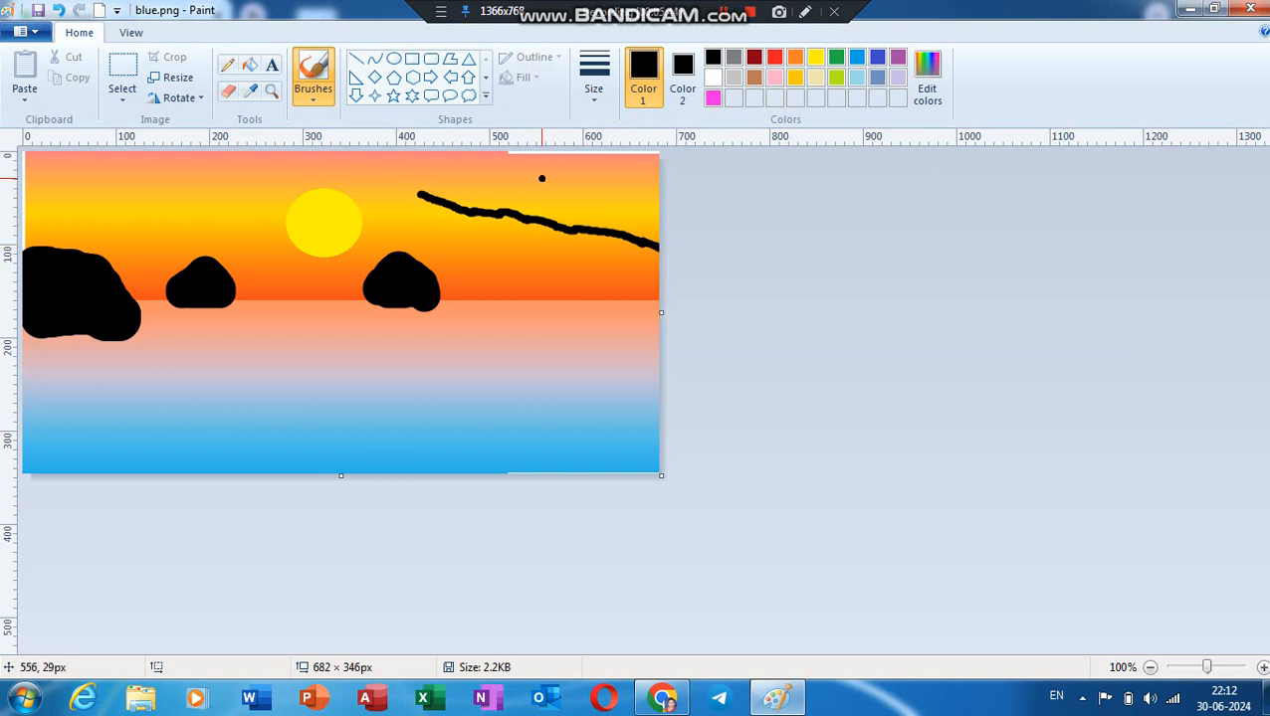
{"action": "left_click_drag", "start_coordinate": [542, 178], "coordinate": [582, 226]}
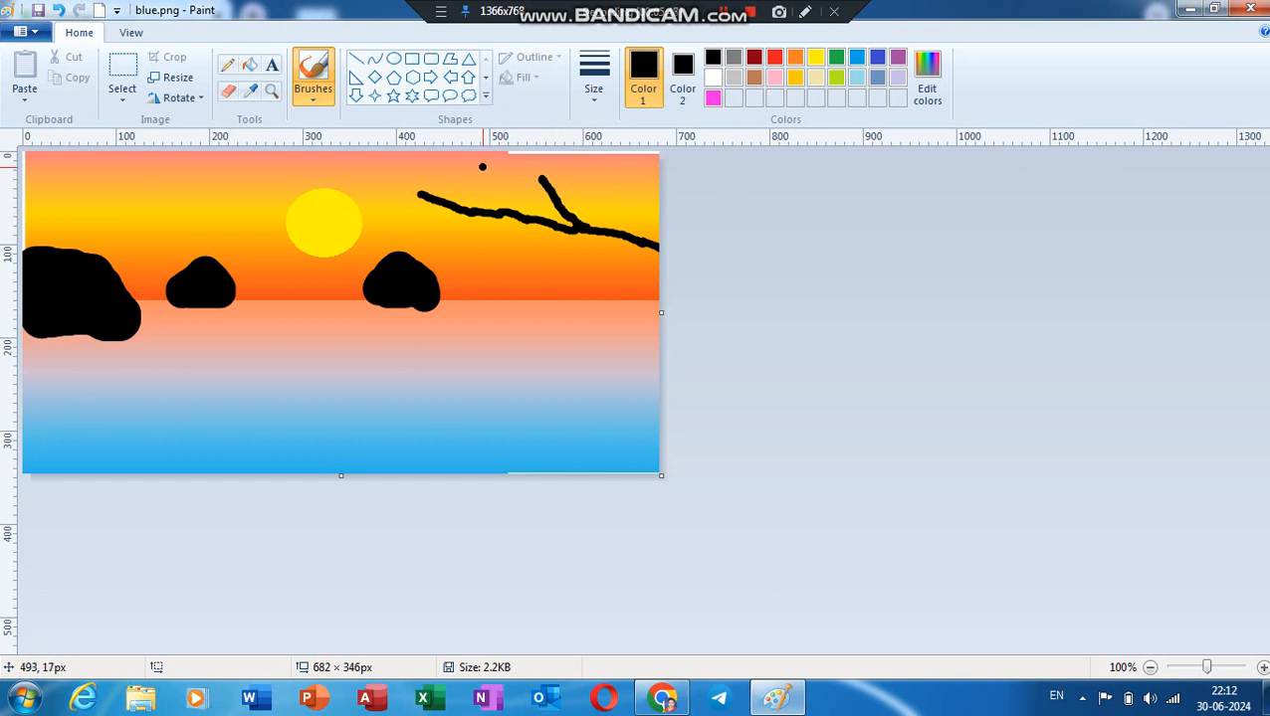
{"action": "mouse_move", "coordinate": [451, 168]}
{"action": "left_mouse_down"}
{"action": "mouse_move", "coordinate": [492, 228]}
{"action": "mouse_move", "coordinate": [610, 201]}
{"action": "mouse_move", "coordinate": [638, 235]}
{"action": "left_mouse_up"}
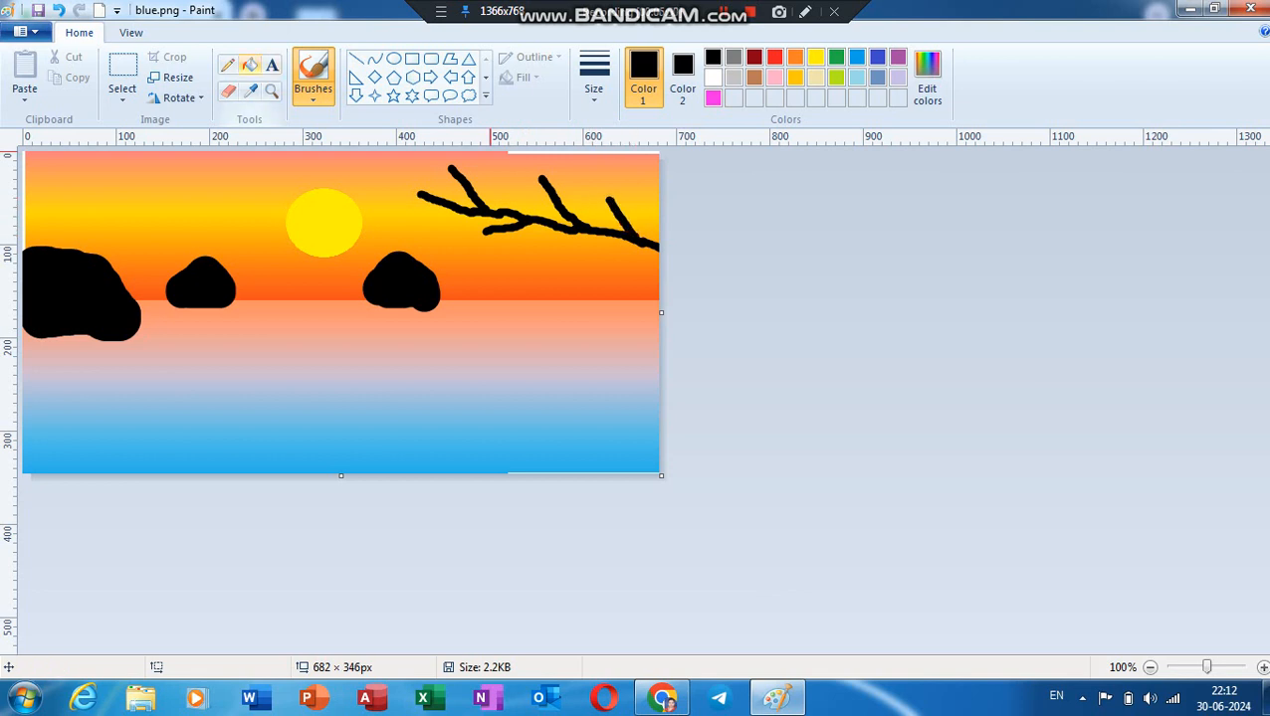
Paint two short black offshoots at the tip of the branch's lower twig with the basic Brush.
{"action": "left_click", "coordinate": [227, 66]}
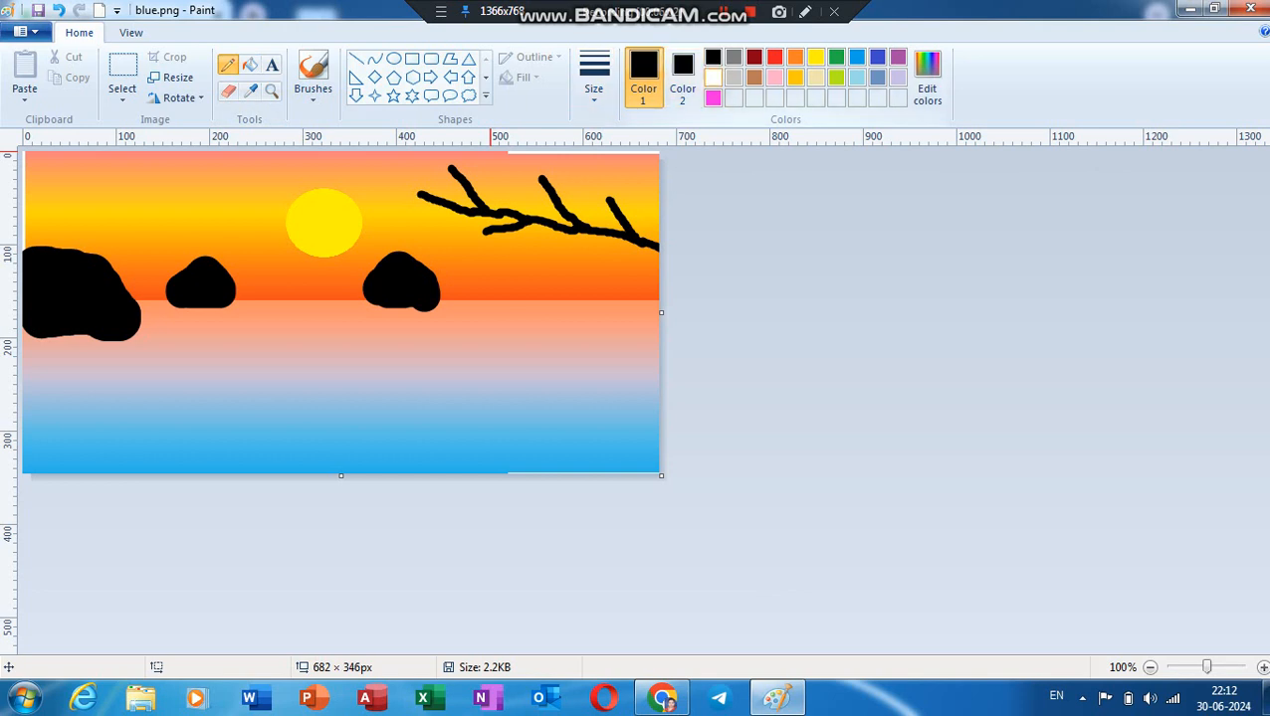
{"action": "left_click", "coordinate": [712, 80]}
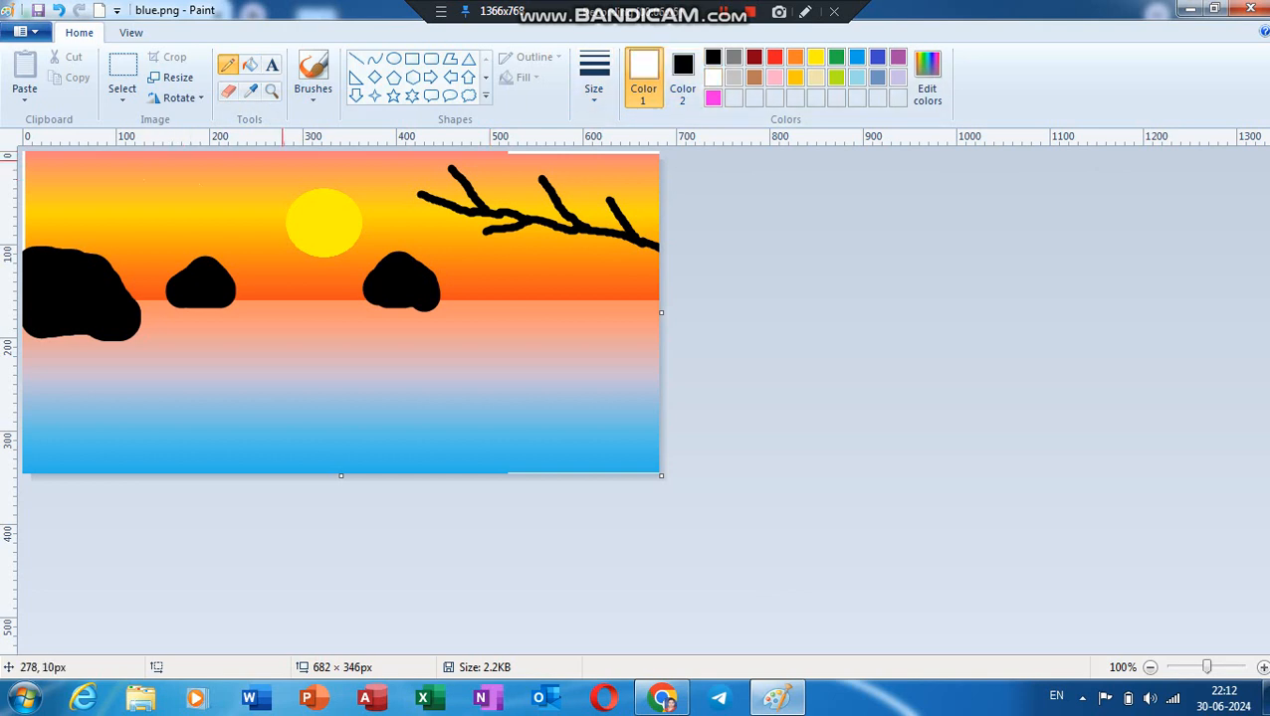
{"action": "left_click", "coordinate": [712, 59]}
{"action": "left_click", "coordinate": [312, 75]}
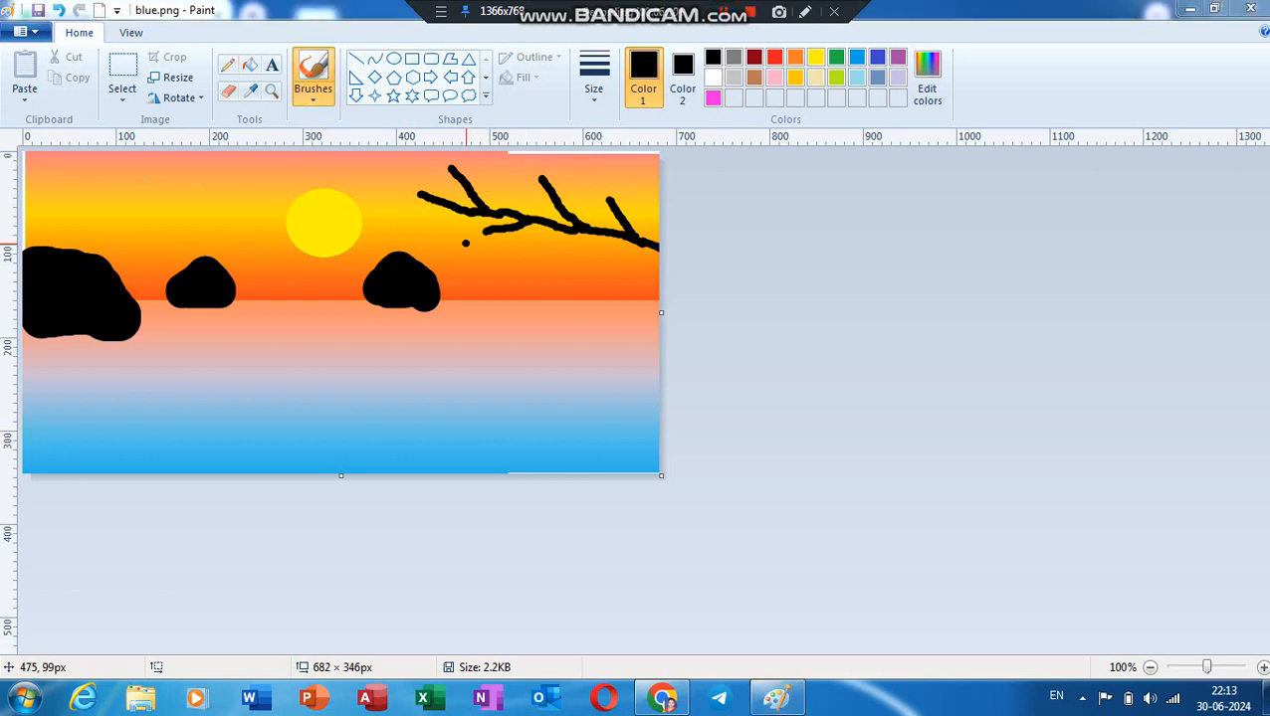
{"action": "mouse_move", "coordinate": [459, 236]}
{"action": "left_mouse_down"}
{"action": "mouse_move", "coordinate": [492, 228]}
{"action": "mouse_move", "coordinate": [472, 249]}
{"action": "left_mouse_up"}
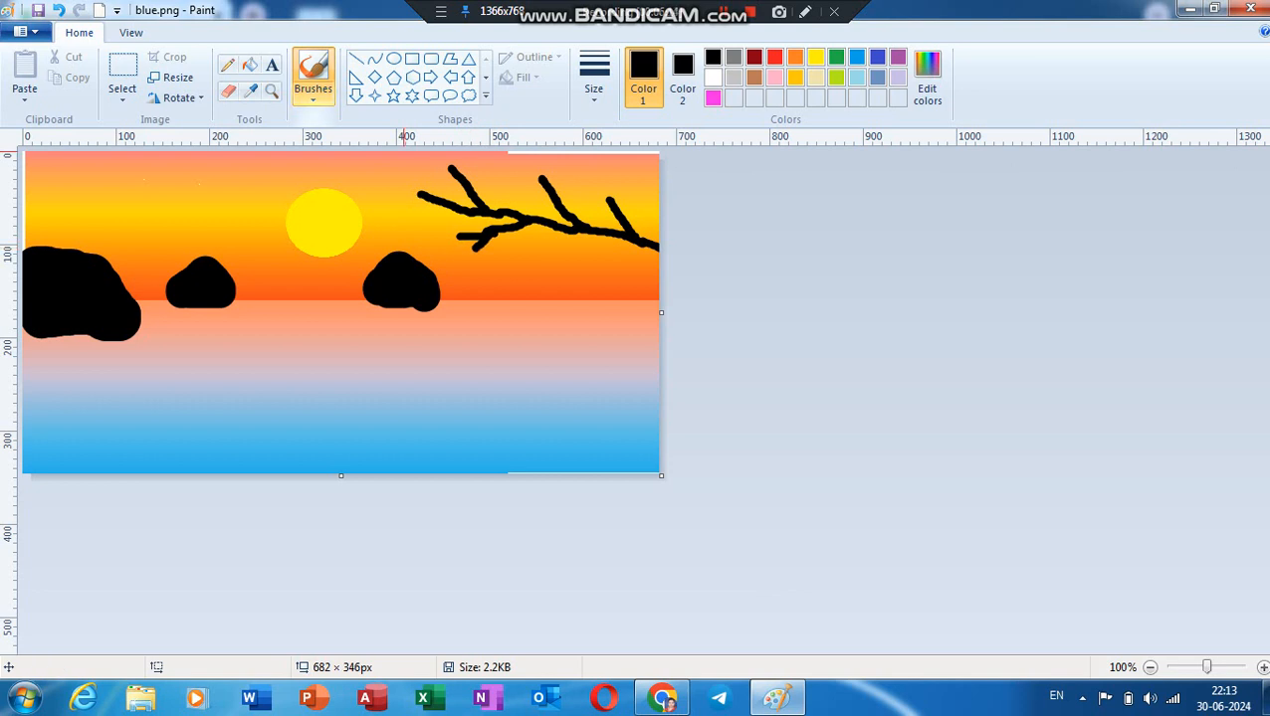
Spray light gray blossoms over the twig ends and beneath the branch with the Airbrush at its largest size.
{"action": "left_click", "coordinate": [313, 92]}
{"action": "left_click", "coordinate": [424, 127]}
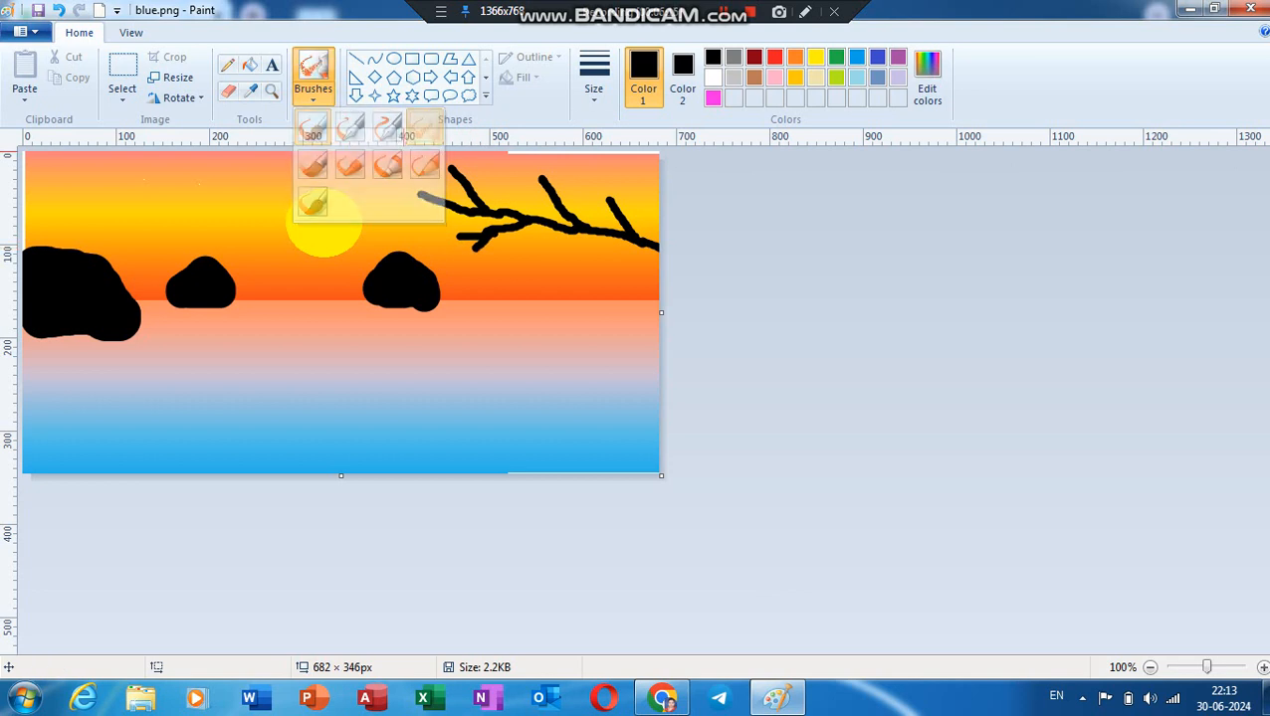
{"action": "left_click", "coordinate": [733, 78]}
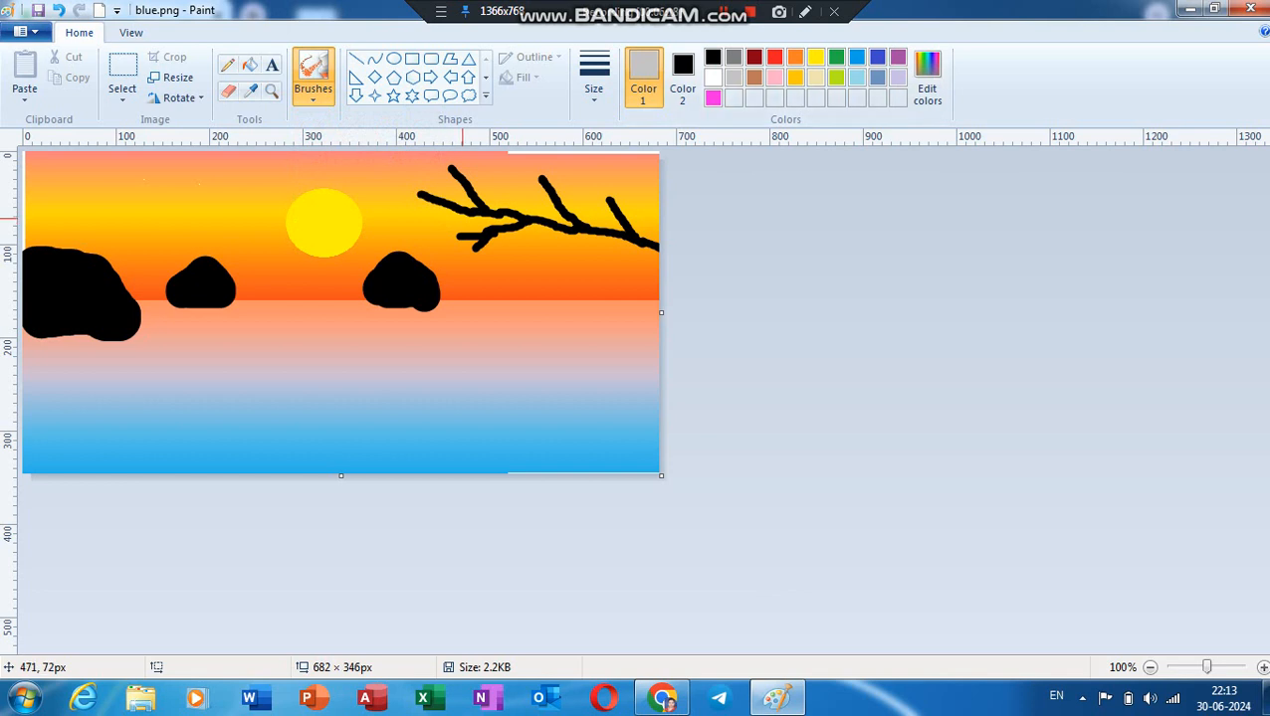
{"action": "left_click", "coordinate": [594, 75]}
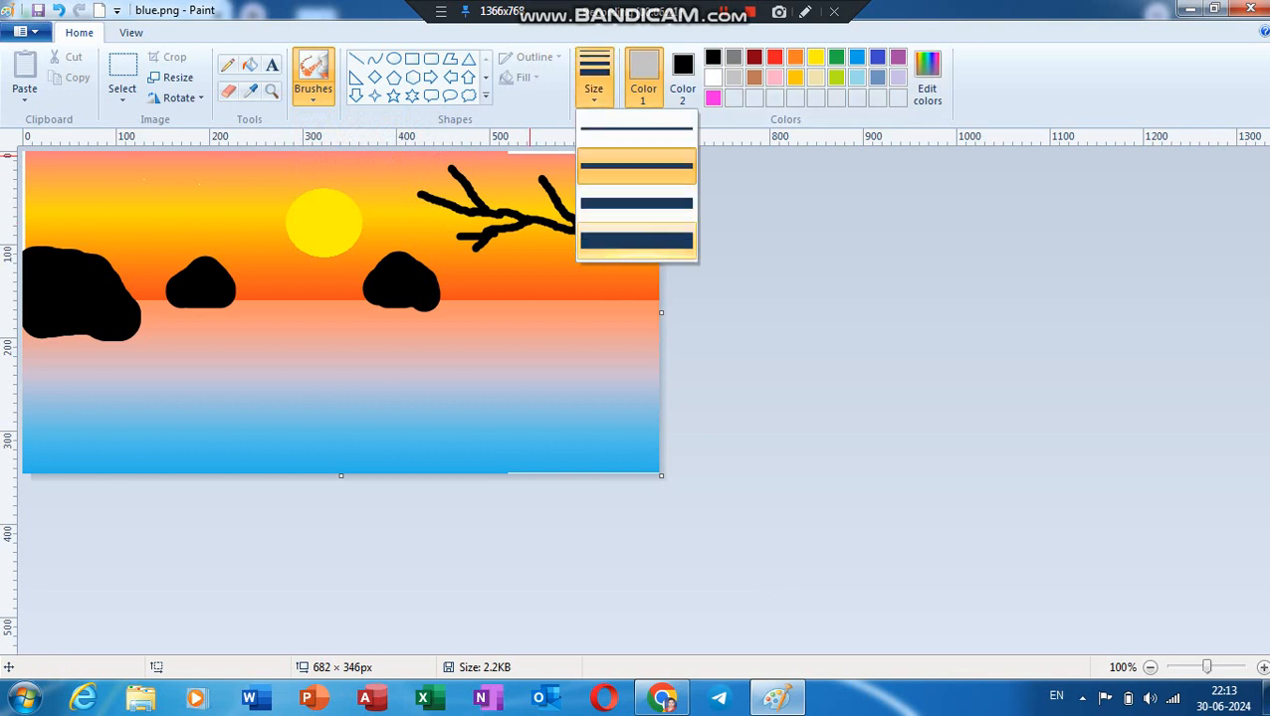
{"action": "left_click", "coordinate": [636, 240]}
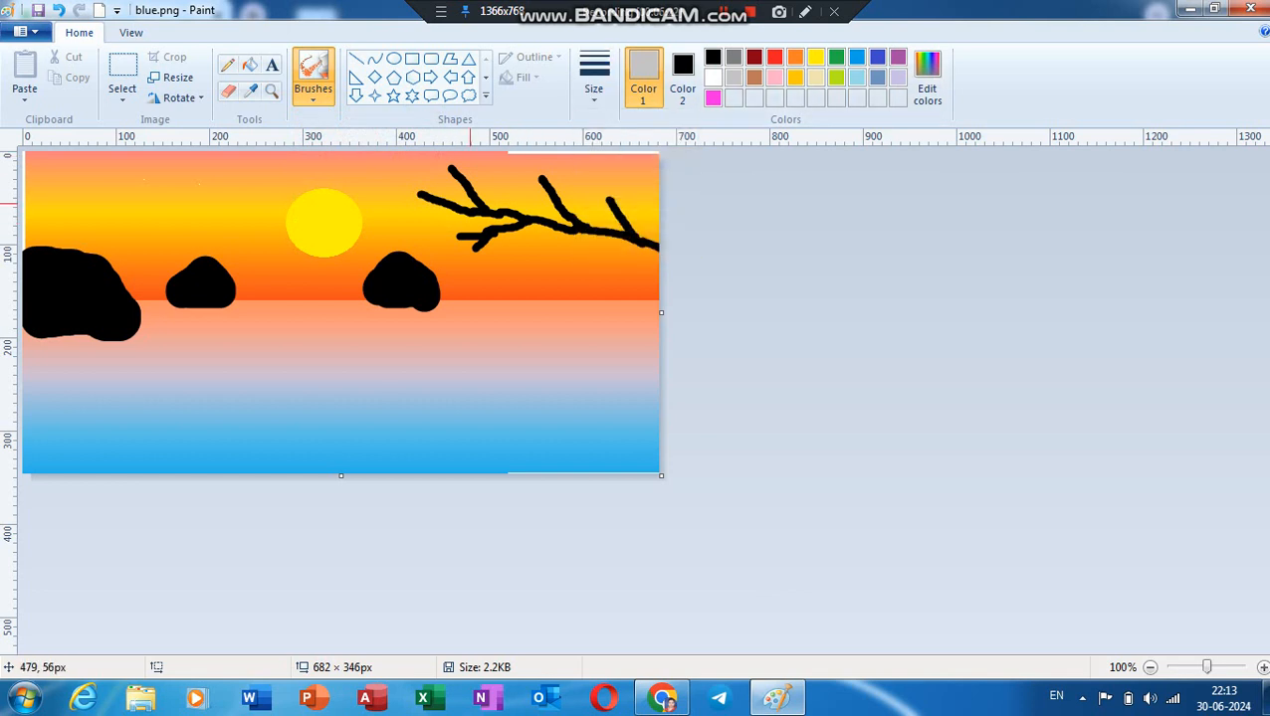
{"action": "left_click_drag", "start_coordinate": [472, 191], "coordinate": [457, 181]}
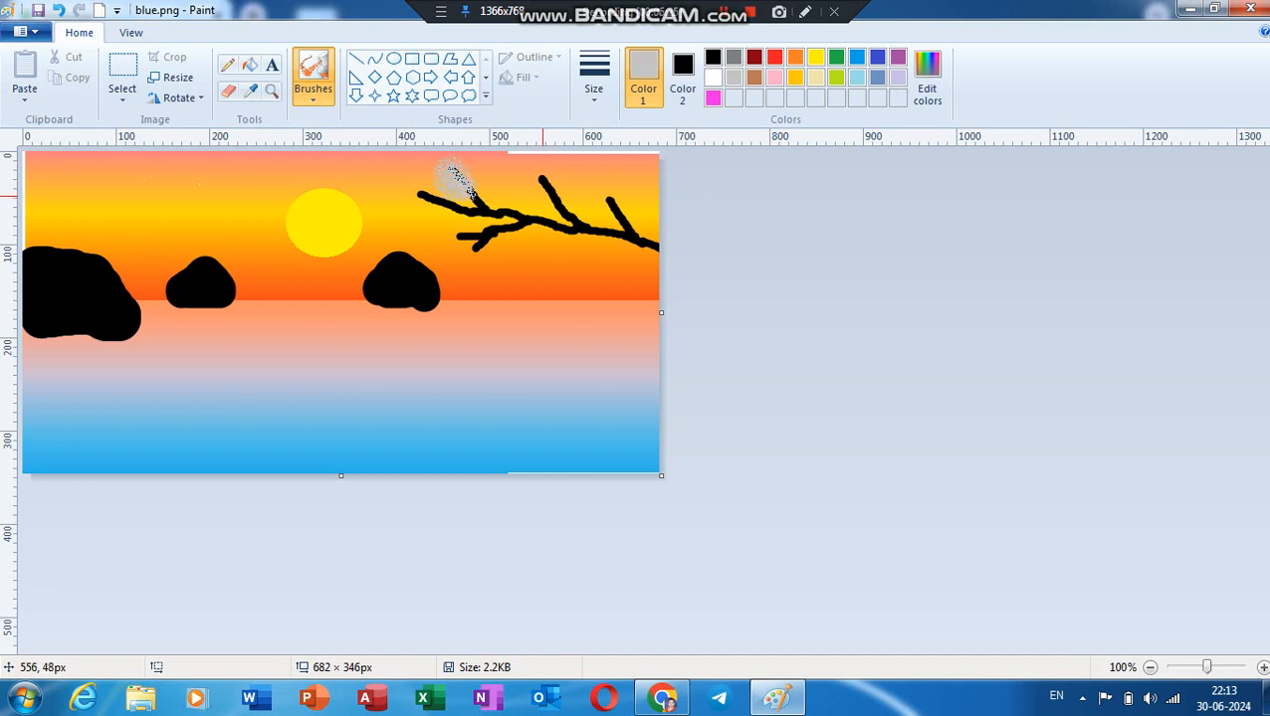
{"action": "mouse_move", "coordinate": [545, 194]}
{"action": "left_mouse_down"}
{"action": "mouse_move", "coordinate": [562, 185]}
{"action": "mouse_move", "coordinate": [559, 198]}
{"action": "mouse_move", "coordinate": [572, 177]}
{"action": "left_mouse_up"}
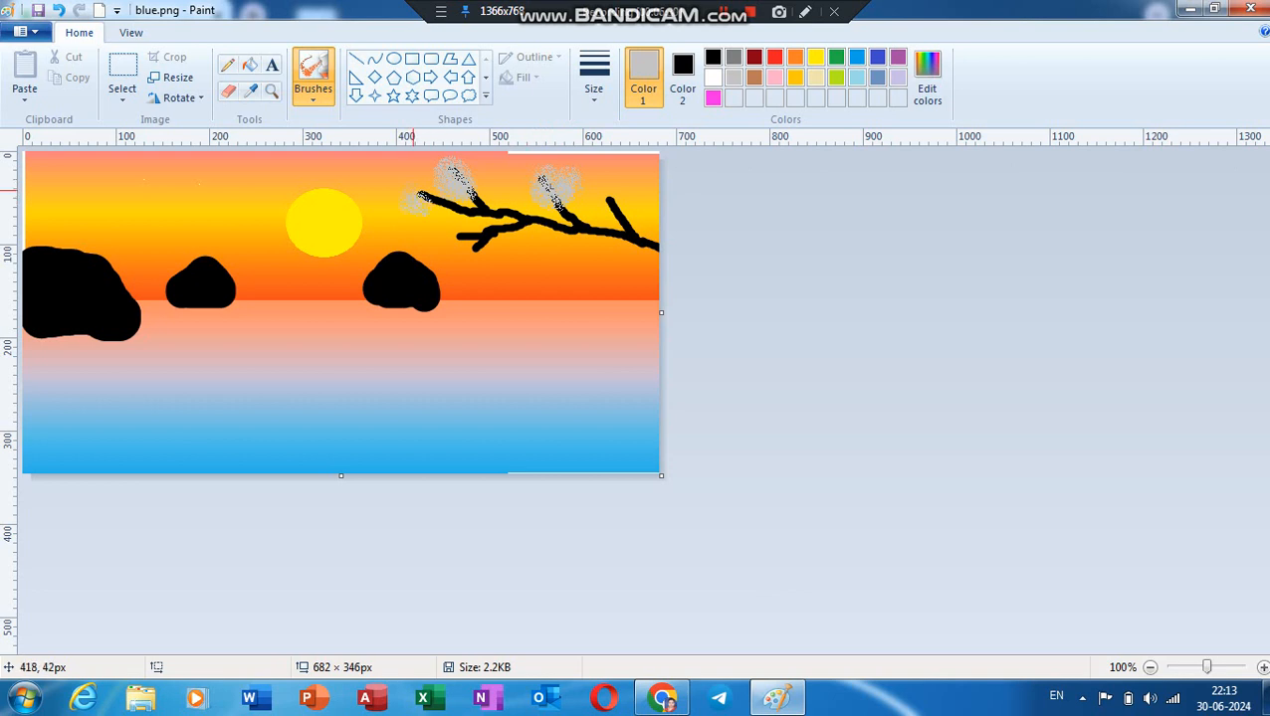
{"action": "mouse_move", "coordinate": [413, 188]}
{"action": "left_mouse_down"}
{"action": "mouse_move", "coordinate": [474, 257]}
{"action": "mouse_move", "coordinate": [485, 235]}
{"action": "left_mouse_up"}
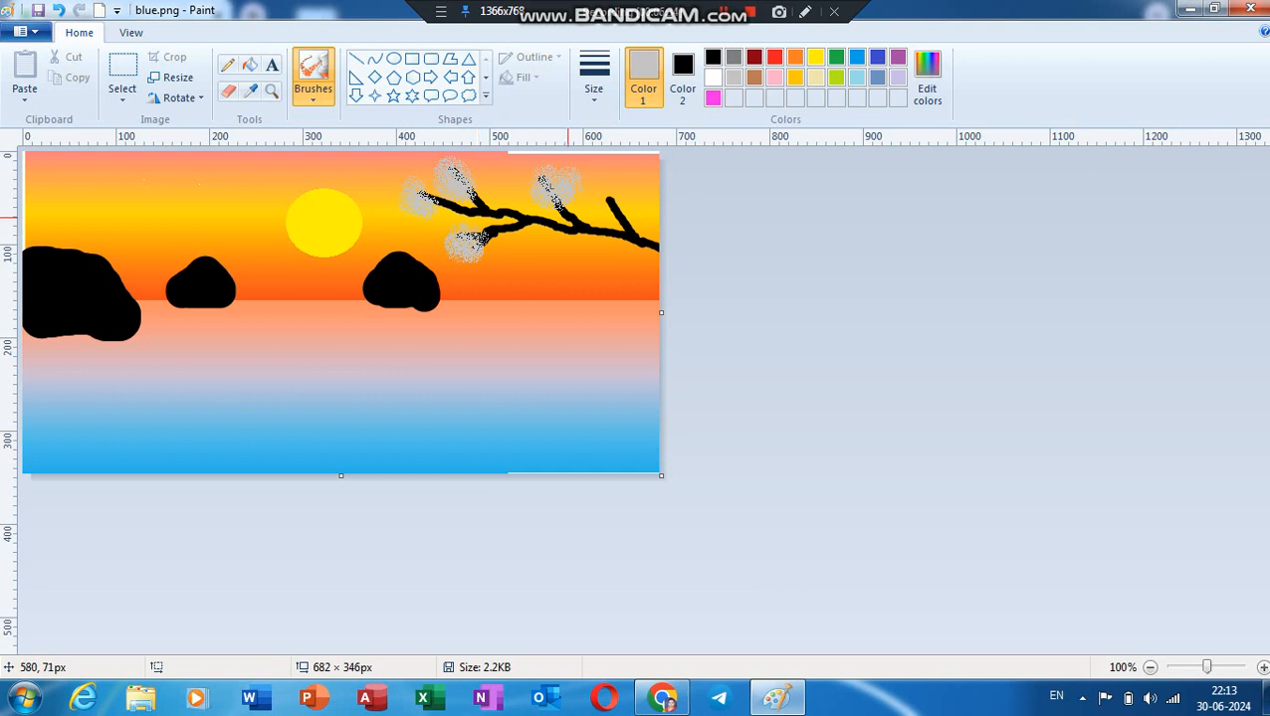
{"action": "mouse_move", "coordinate": [607, 209]}
{"action": "left_mouse_down"}
{"action": "mouse_move", "coordinate": [621, 219]}
{"action": "mouse_move", "coordinate": [611, 215]}
{"action": "left_mouse_up"}
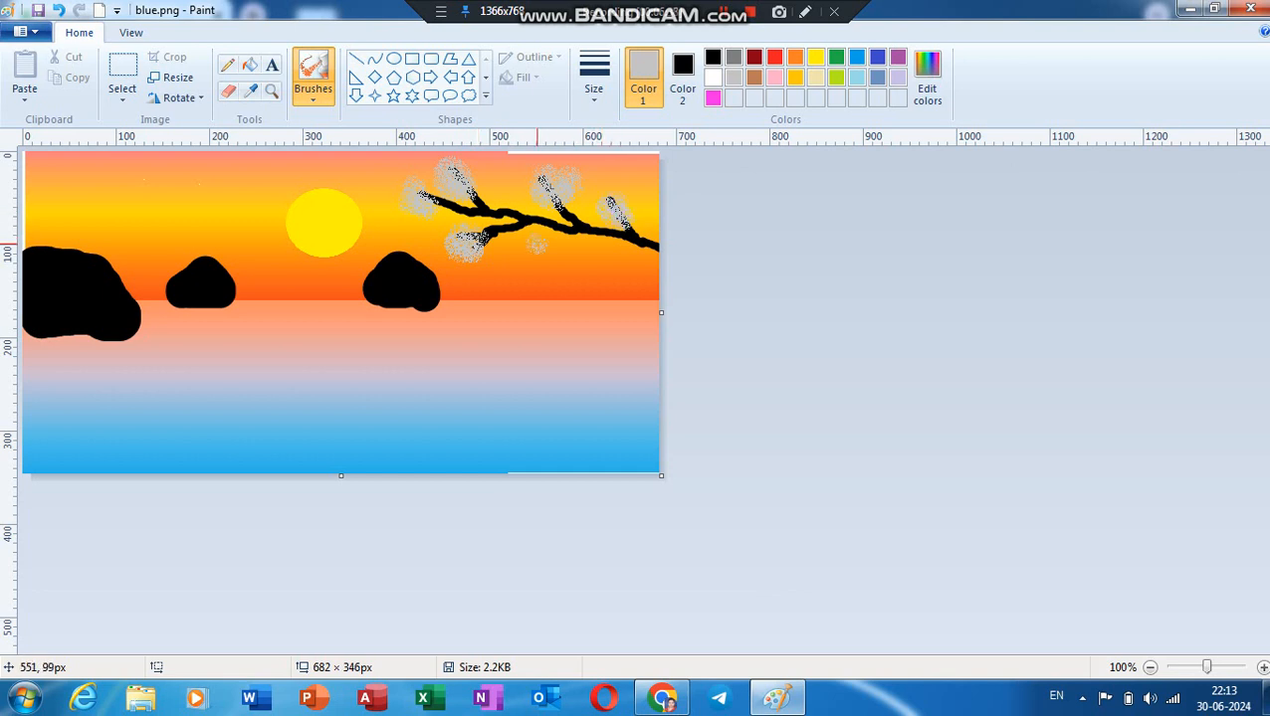
{"action": "left_click_drag", "start_coordinate": [537, 242], "coordinate": [550, 234]}
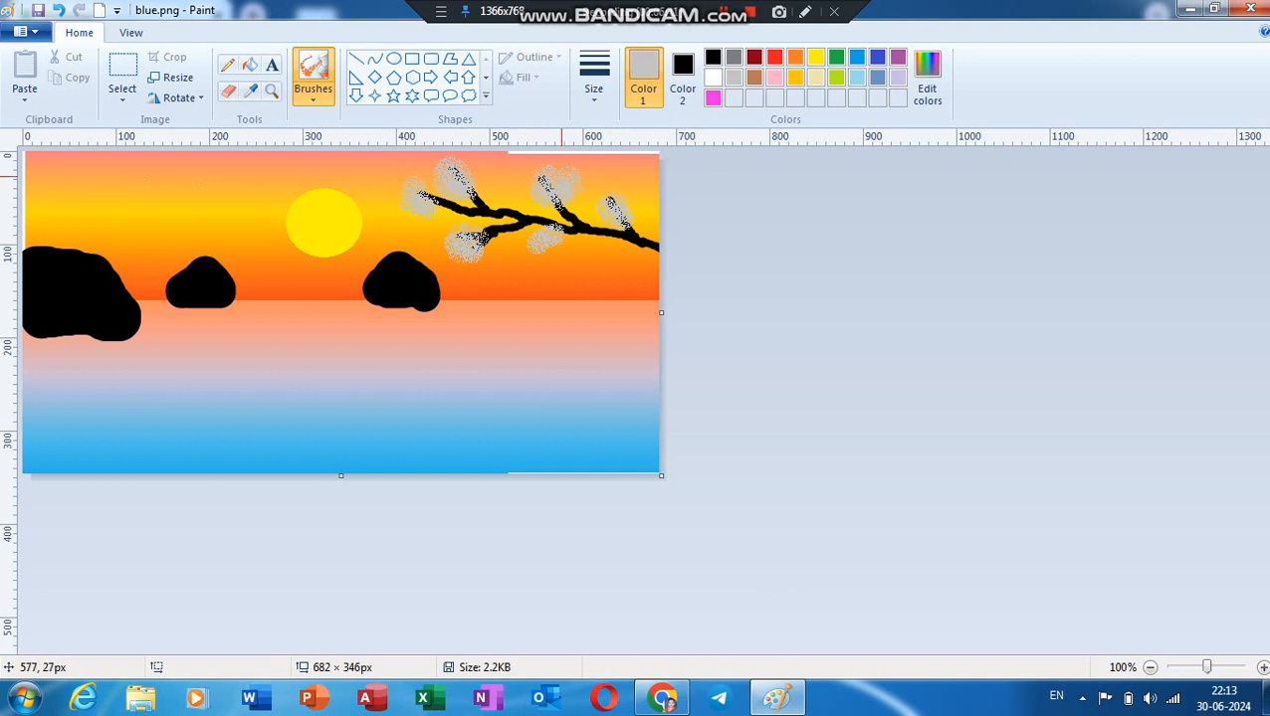
Draw two vertical black swing ropes about 150 px long hanging from the branch with the Line tool.
{"action": "left_click", "coordinate": [356, 60]}
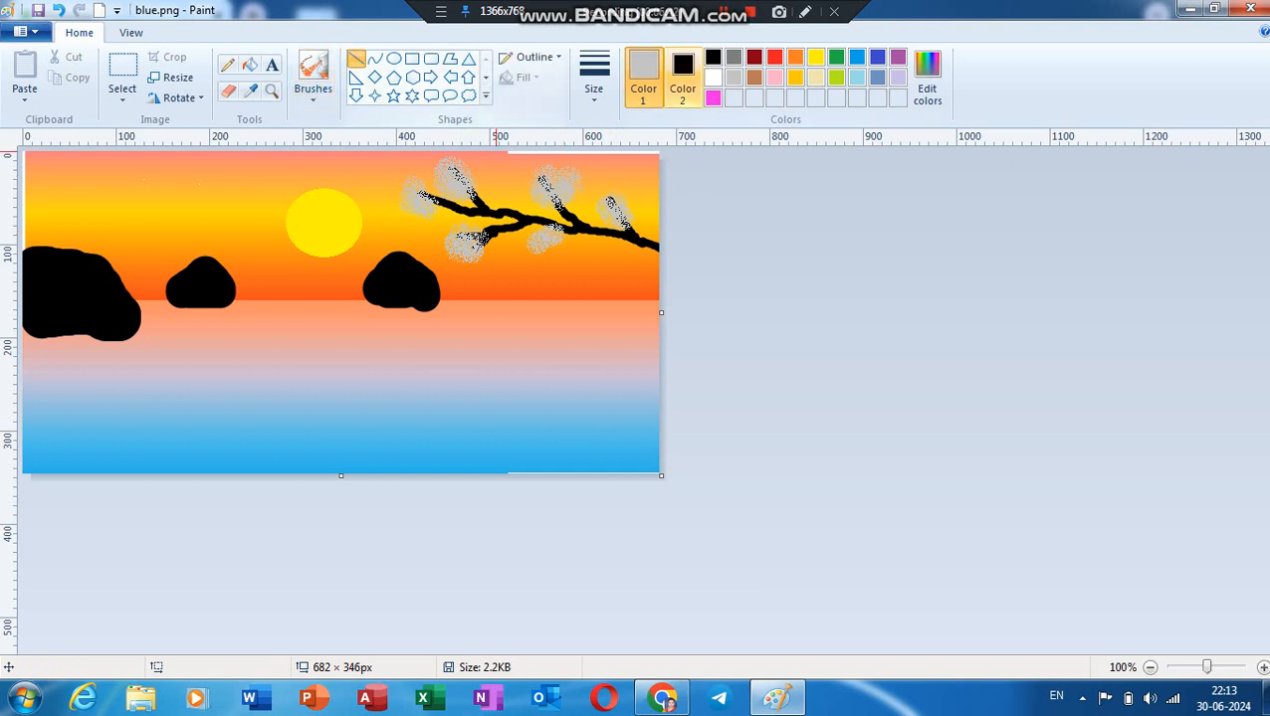
{"action": "left_click", "coordinate": [712, 58]}
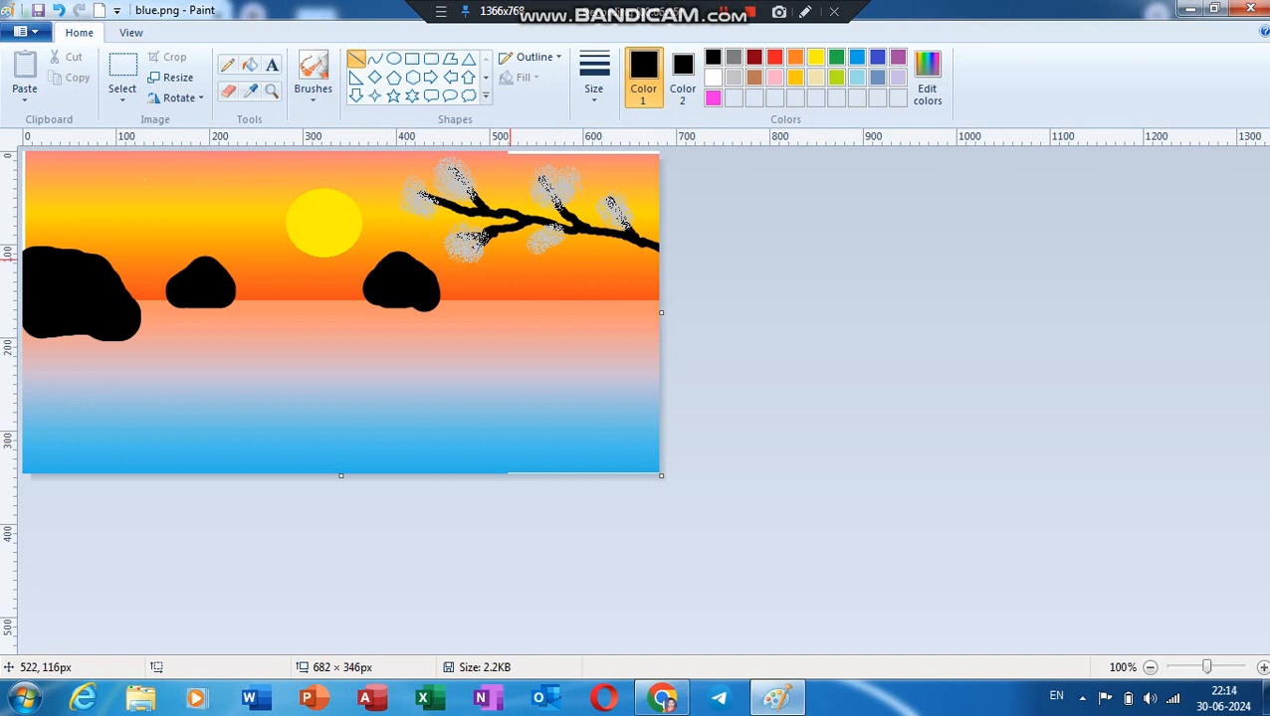
{"action": "left_click_drag", "start_coordinate": [510, 260], "coordinate": [513, 327]}
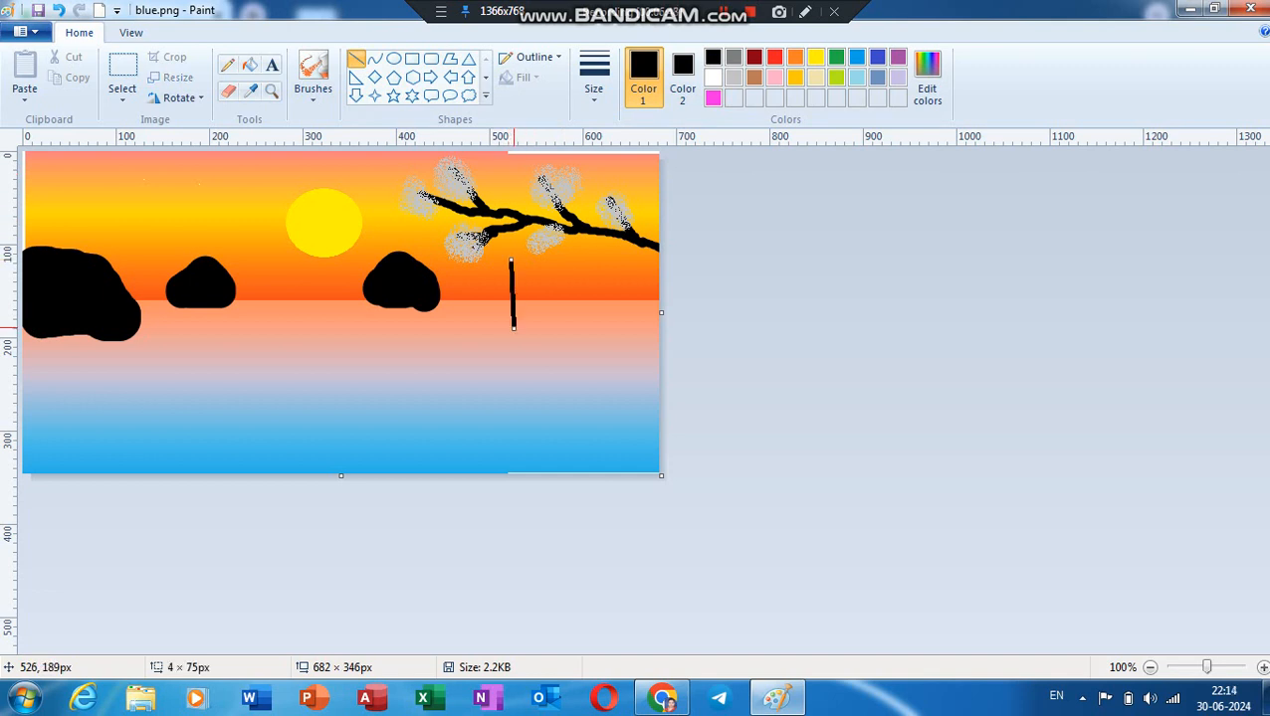
{"action": "key", "text": "ctrl+z"}
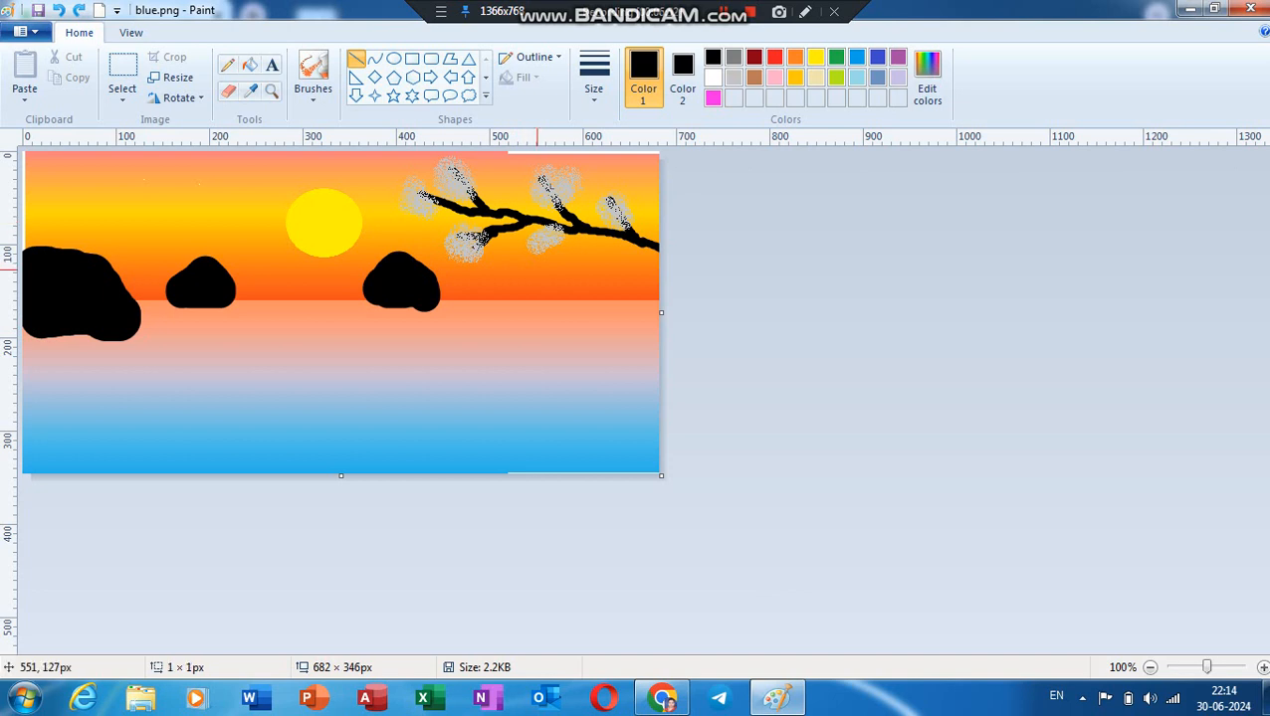
{"action": "mouse_move", "coordinate": [537, 271]}
{"action": "left_mouse_down"}
{"action": "mouse_move", "coordinate": [537, 395]}
{"action": "mouse_move", "coordinate": [527, 308]}
{"action": "left_mouse_up"}
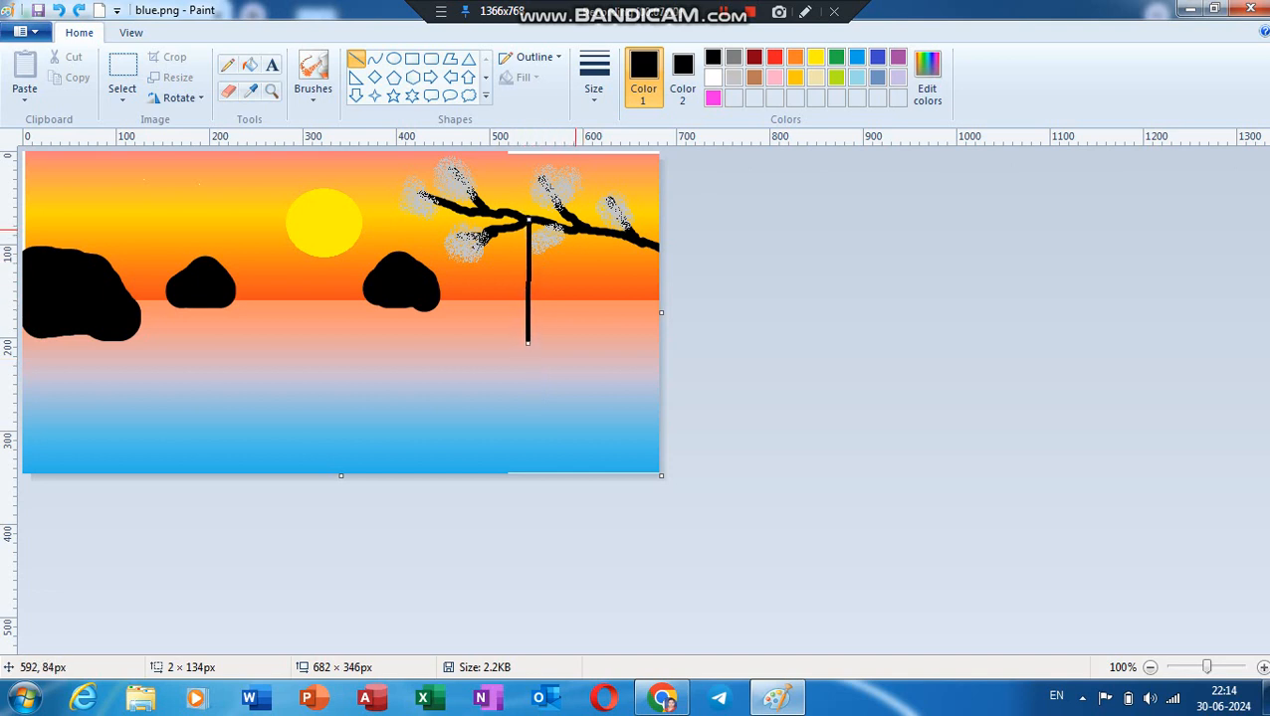
{"action": "left_click_drag", "start_coordinate": [579, 228], "coordinate": [583, 377]}
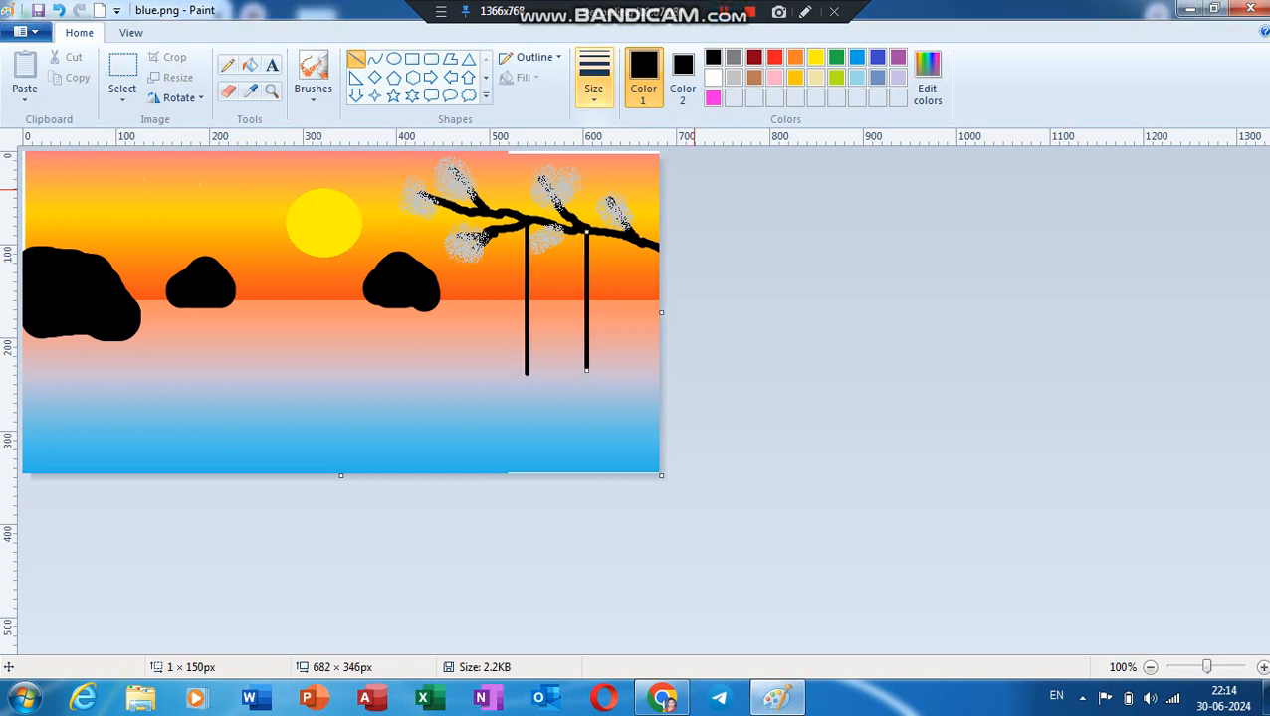
Increase the line thickness, draw a horizontal swing seat about 102 px wide across the ropes, and paint round knobs at both ends with the Brush.
{"action": "left_click", "coordinate": [593, 77]}
{"action": "left_click", "coordinate": [636, 240]}
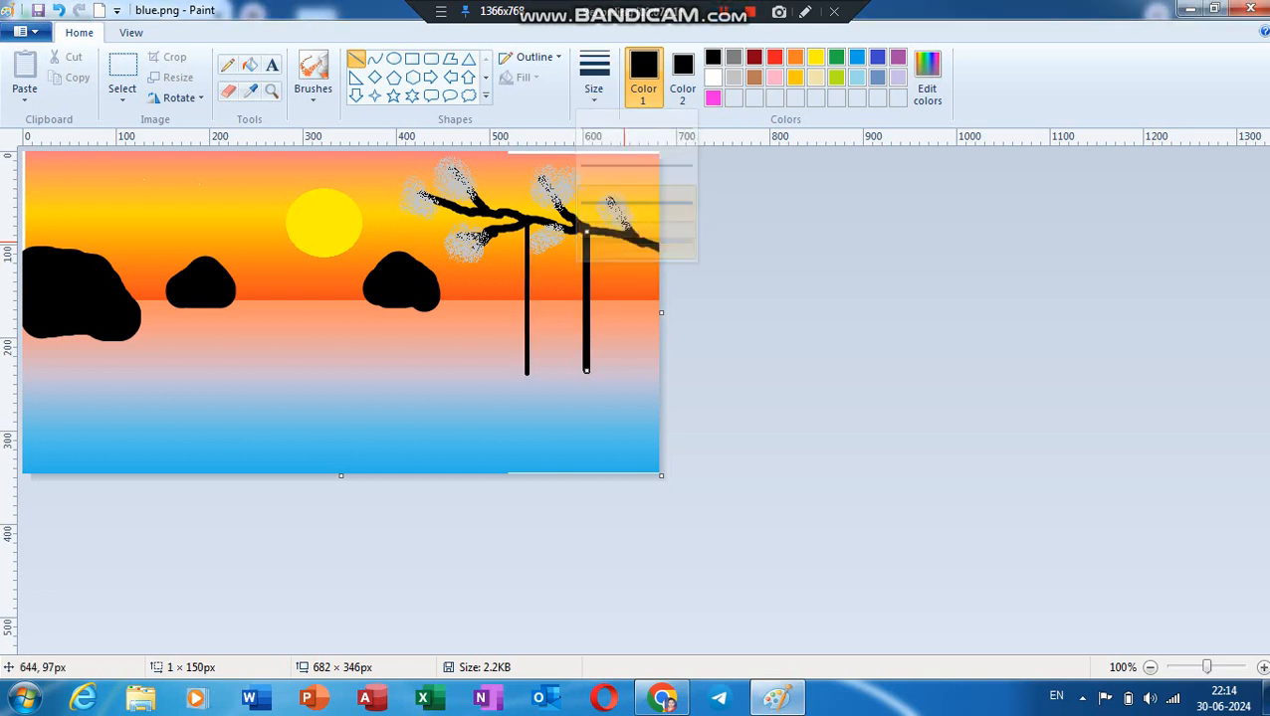
{"action": "left_click_drag", "start_coordinate": [514, 359], "coordinate": [609, 357]}
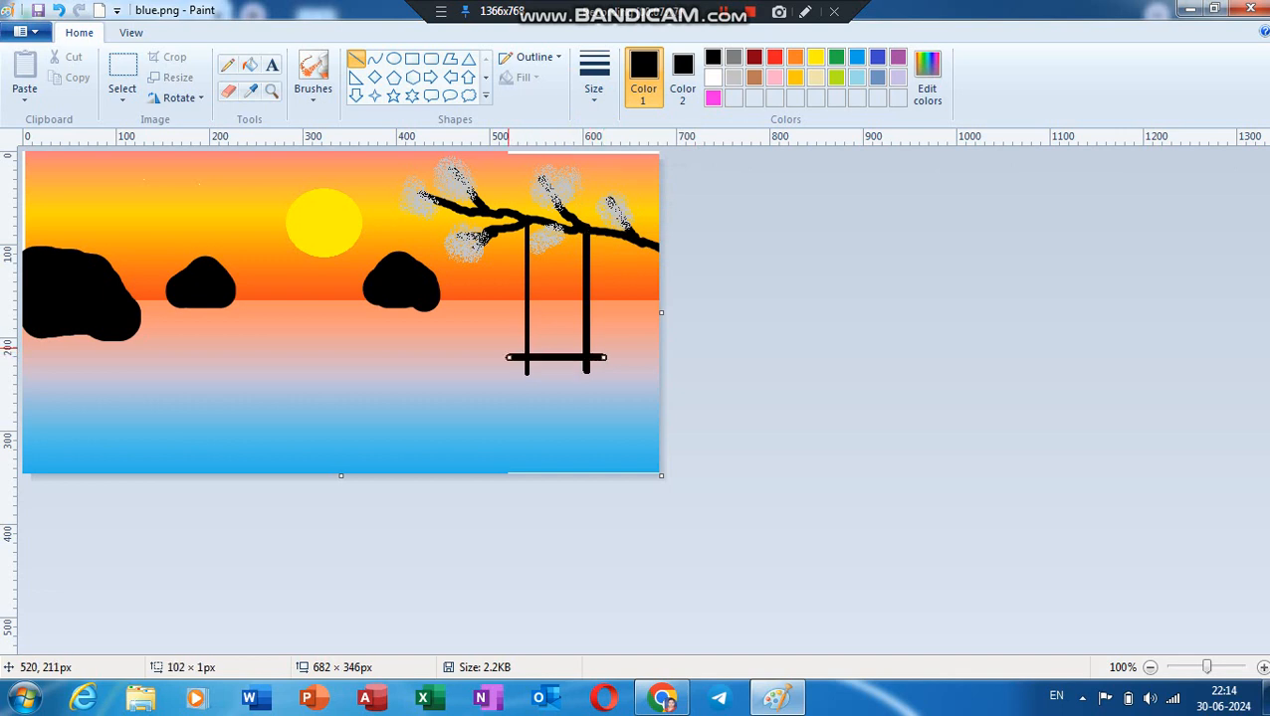
{"action": "left_click", "coordinate": [510, 356]}
{"action": "left_click_drag", "start_coordinate": [512, 355], "coordinate": [592, 348]}
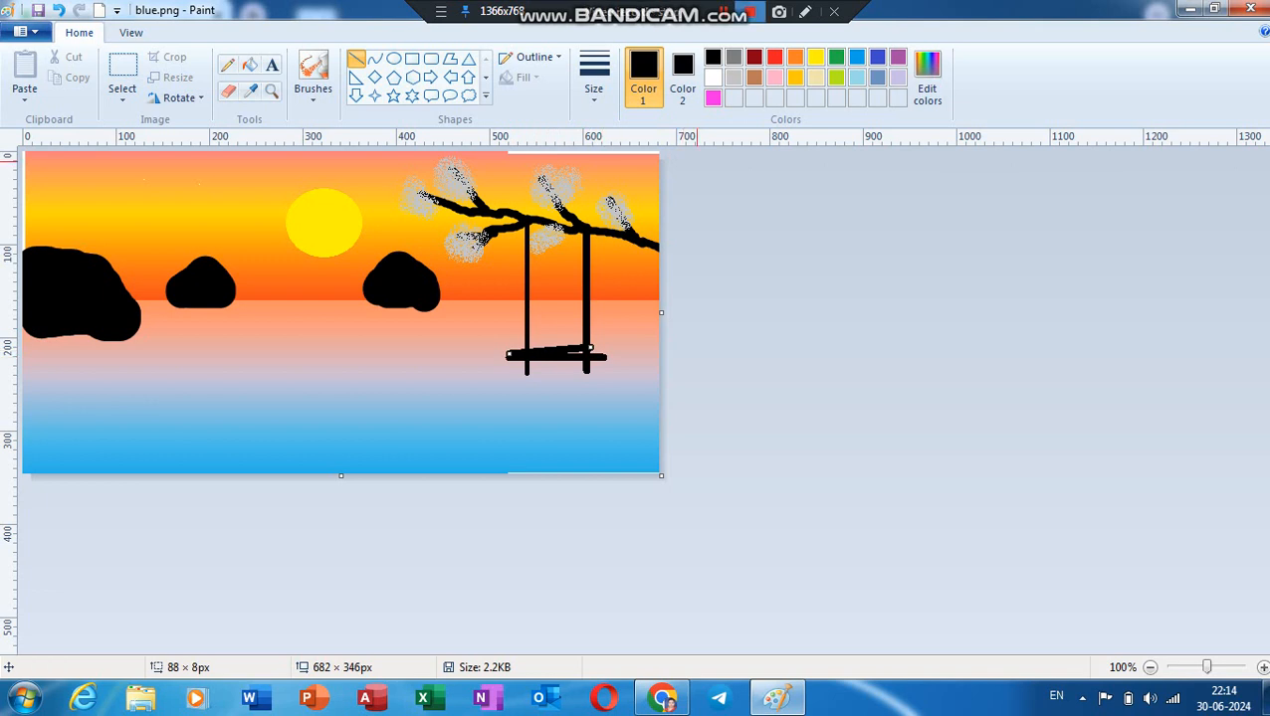
{"action": "left_click", "coordinate": [313, 75]}
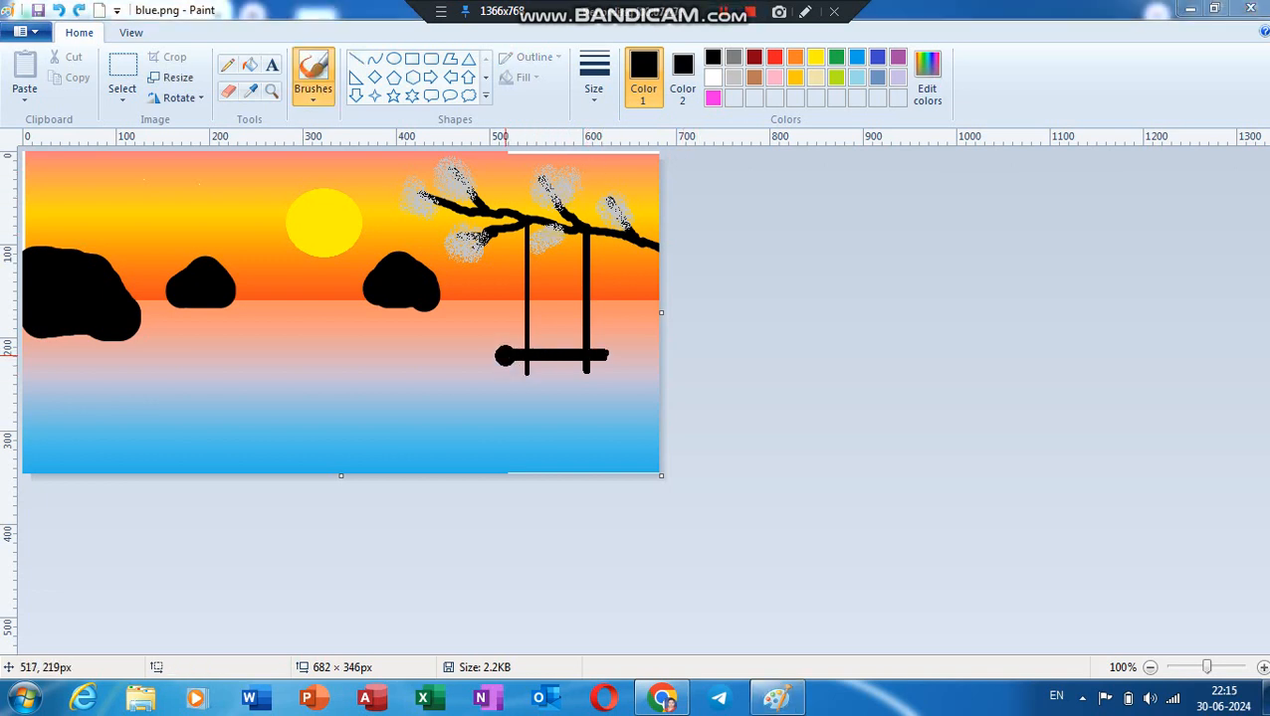
{"action": "left_click_drag", "start_coordinate": [512, 359], "coordinate": [611, 356]}
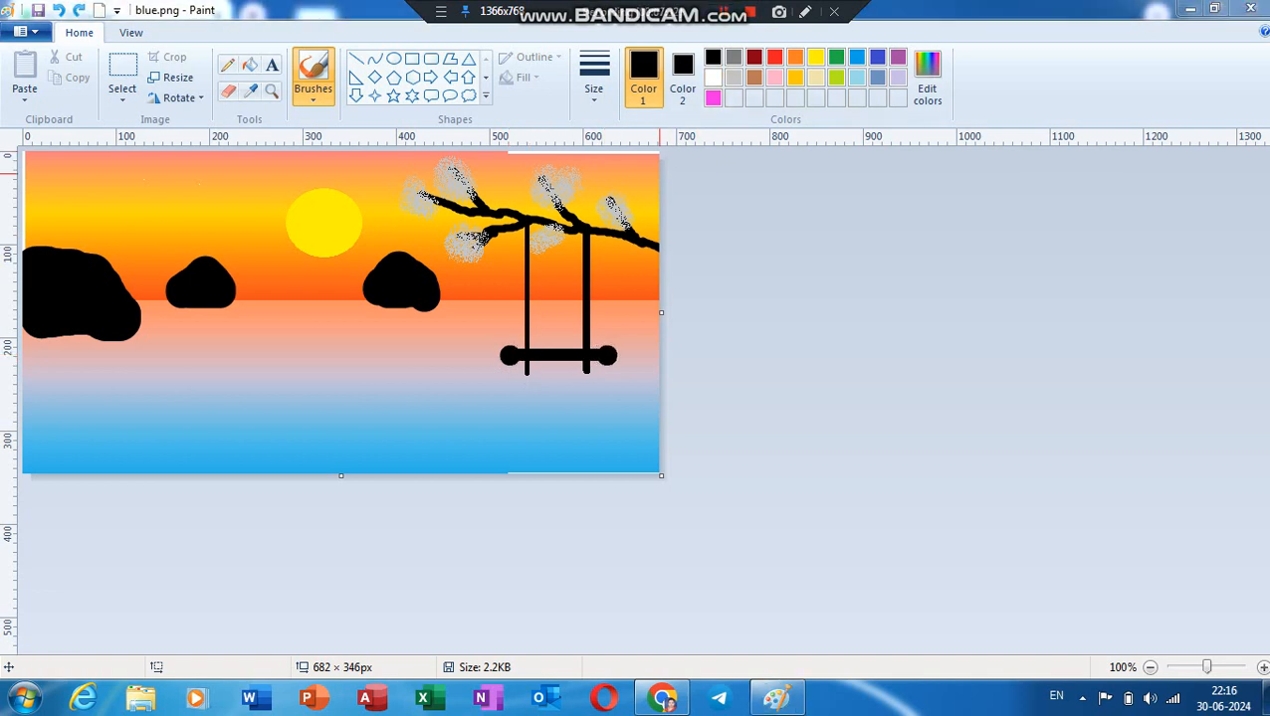
Paint two small black birds sitting side by side on the swing seat between the ropes.
{"action": "left_click", "coordinate": [546, 325]}
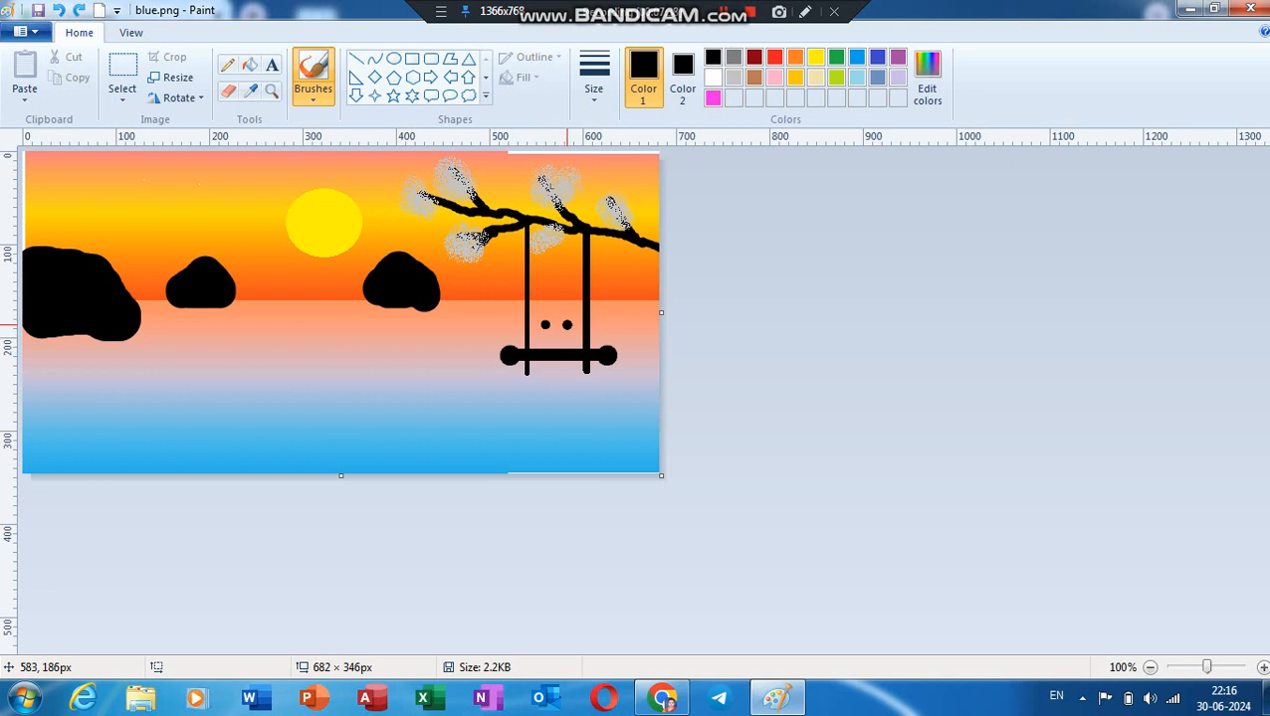
{"action": "left_click", "coordinate": [545, 329]}
{"action": "mouse_move", "coordinate": [549, 333]}
{"action": "left_mouse_down"}
{"action": "mouse_move", "coordinate": [549, 347]}
{"action": "mouse_move", "coordinate": [578, 340]}
{"action": "left_mouse_up"}
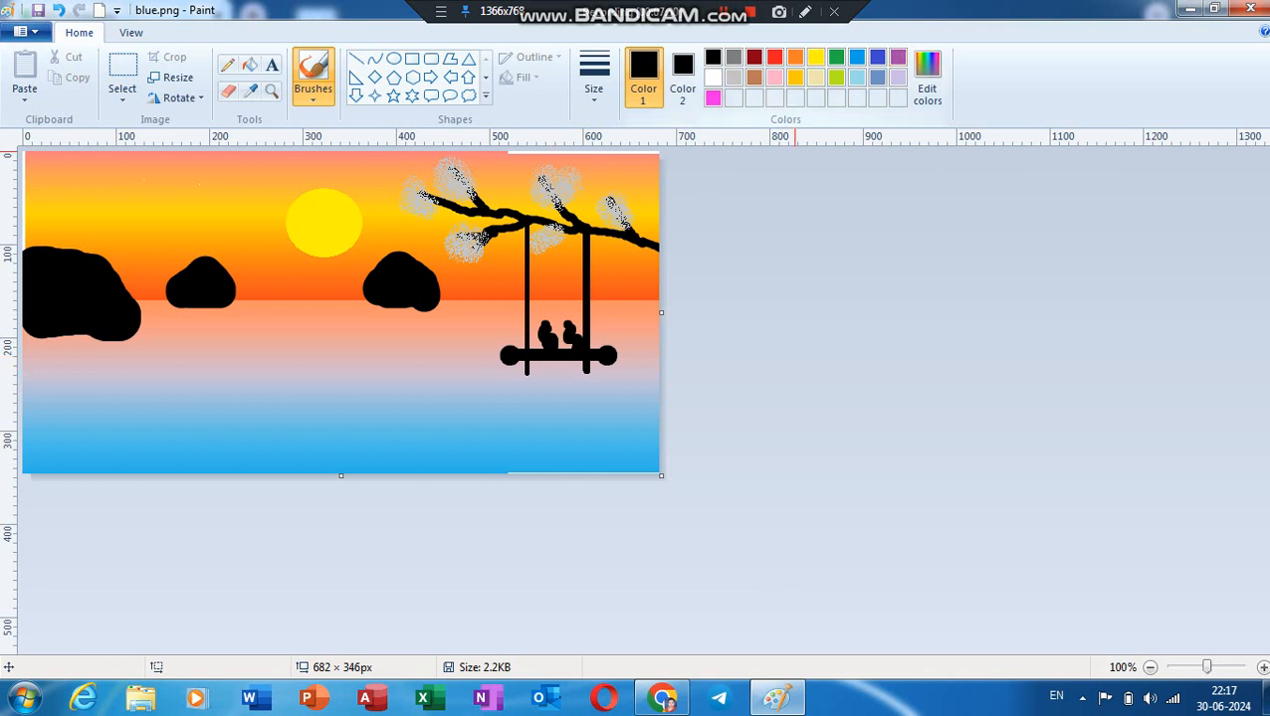
Draw short yellow rays around the sun with the Line tool and yellow reflection strokes on the water below with the Pencil.
{"action": "left_click", "coordinate": [795, 78]}
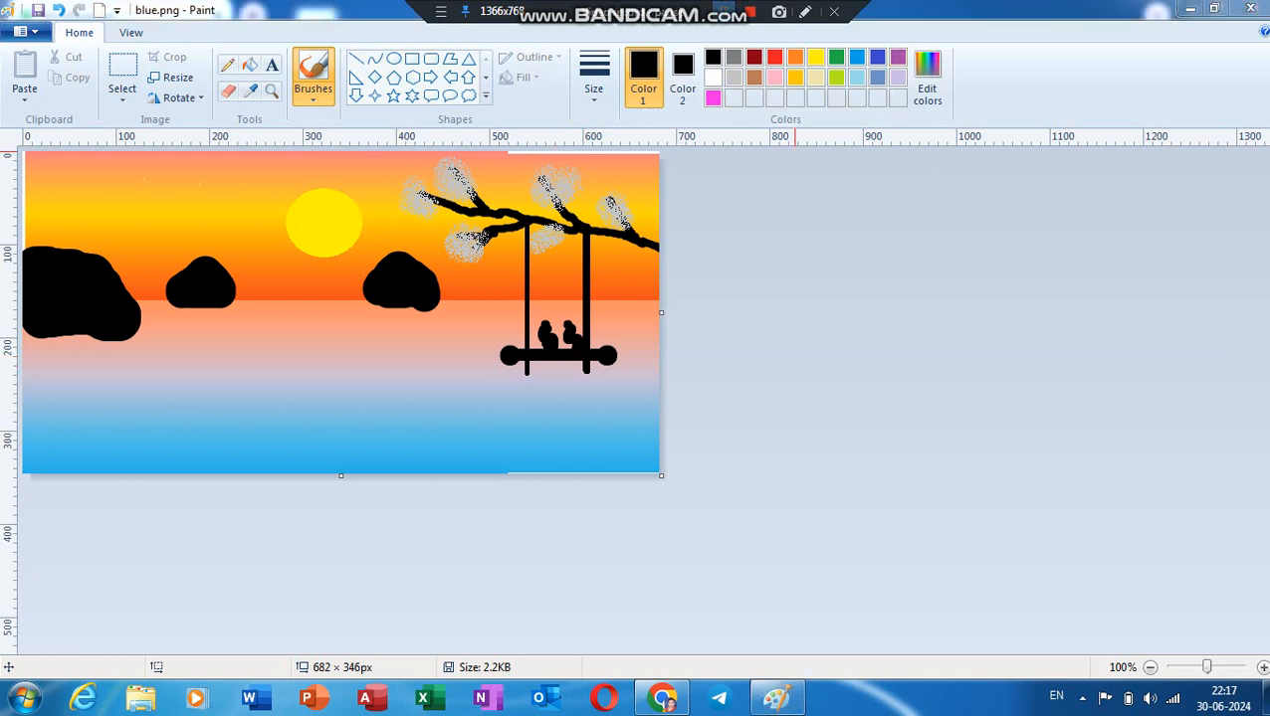
{"action": "left_click", "coordinate": [355, 58]}
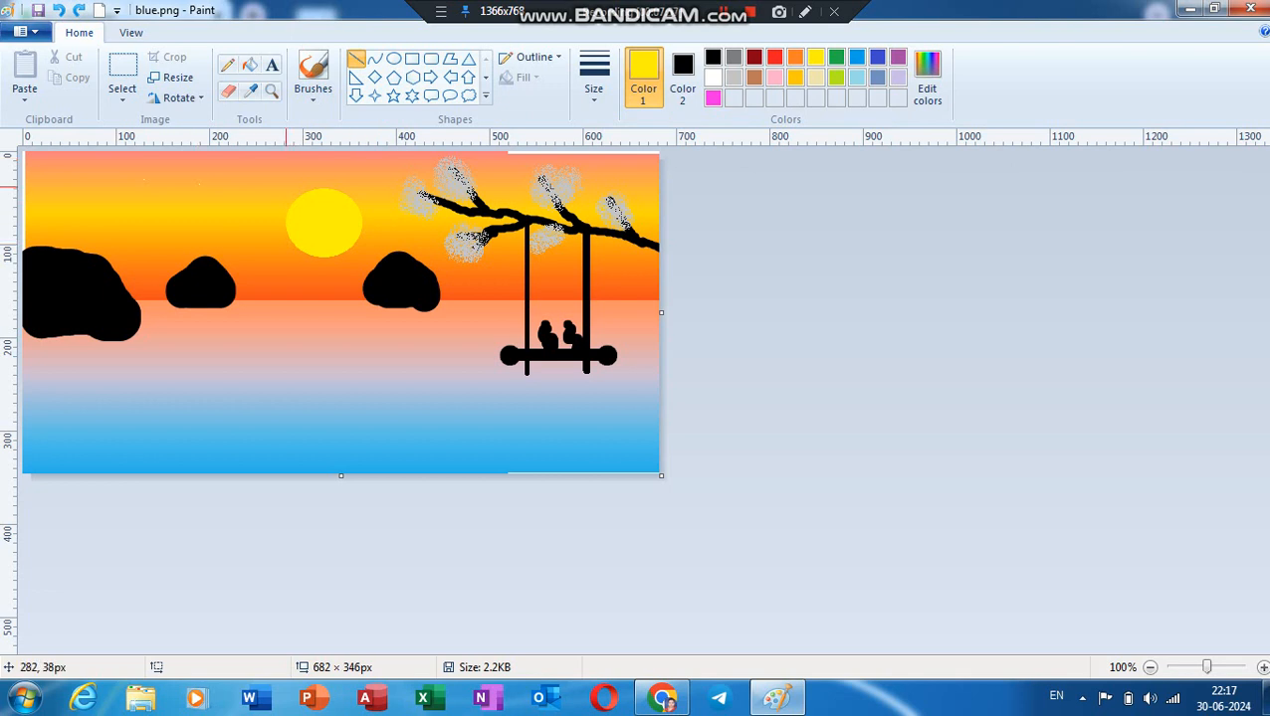
{"action": "mouse_move", "coordinate": [289, 189]}
{"action": "left_mouse_down"}
{"action": "mouse_move", "coordinate": [300, 204]}
{"action": "mouse_move", "coordinate": [304, 179]}
{"action": "mouse_move", "coordinate": [326, 189]}
{"action": "left_mouse_up"}
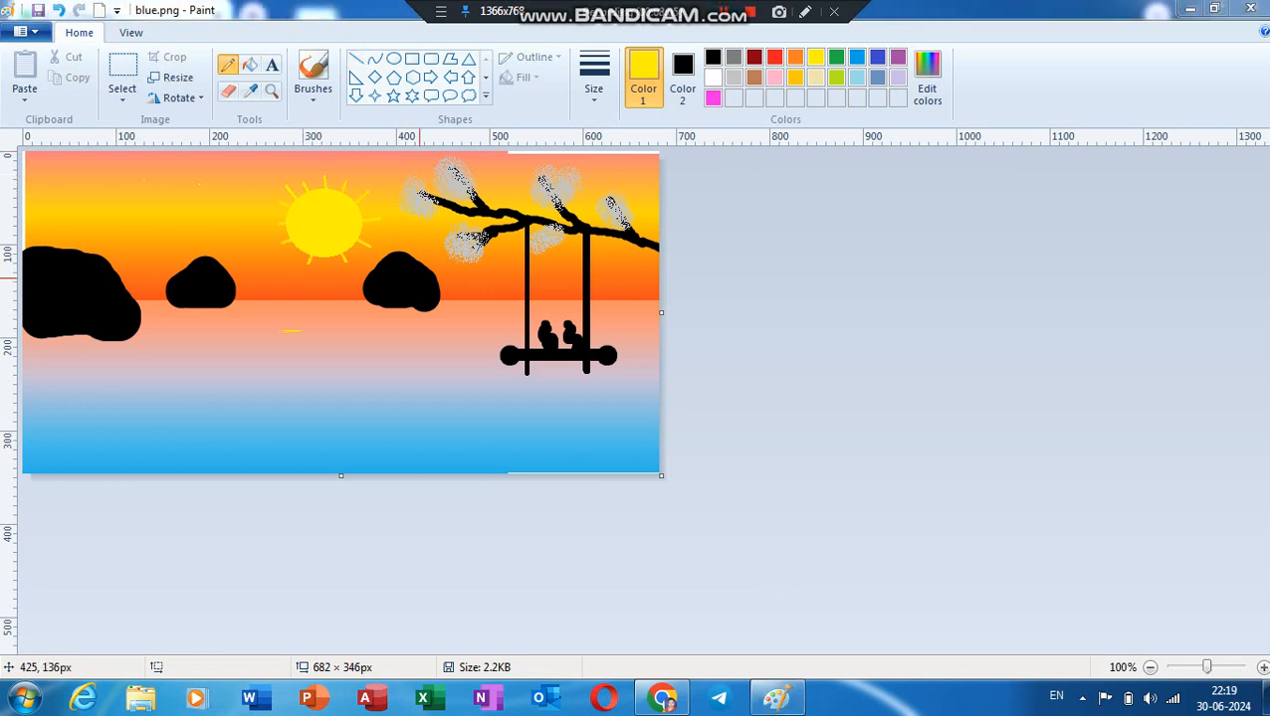
{"action": "left_click_drag", "start_coordinate": [281, 318], "coordinate": [341, 313]}
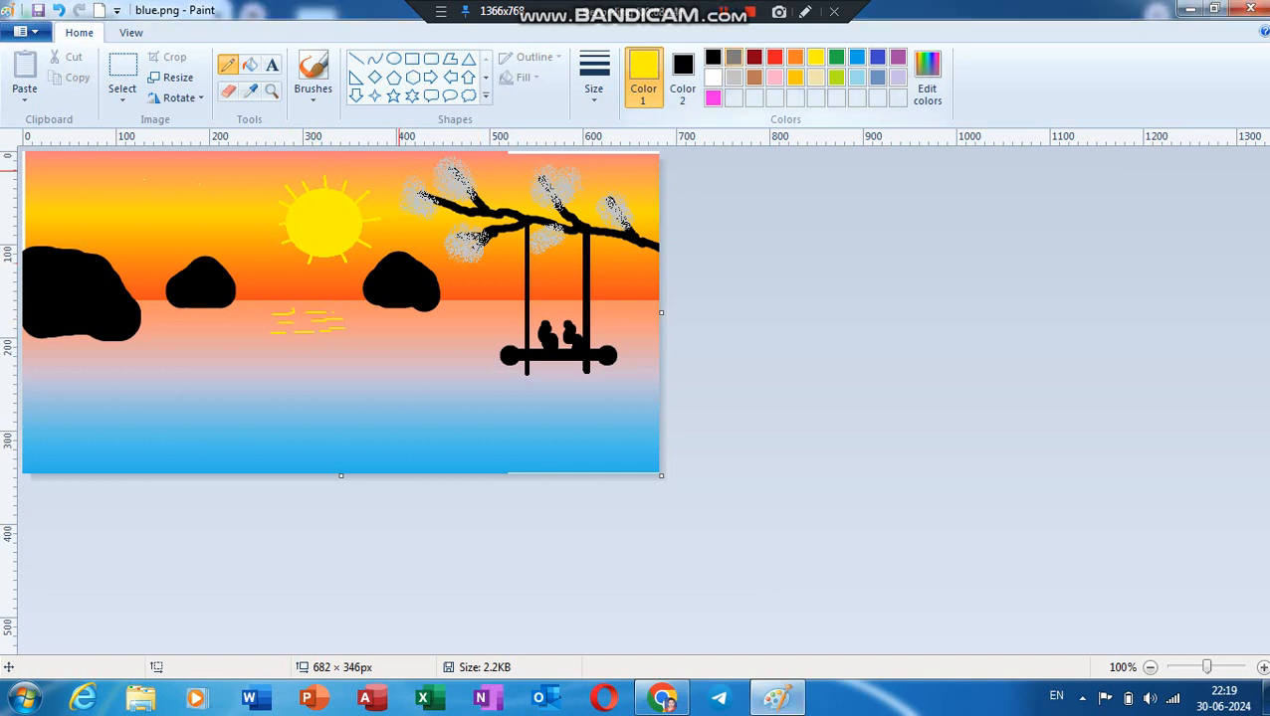
Add short dark gray texture strokes to all three rocks with the Pencil, using its thickest size after the first stroke.
{"action": "left_click", "coordinate": [733, 57]}
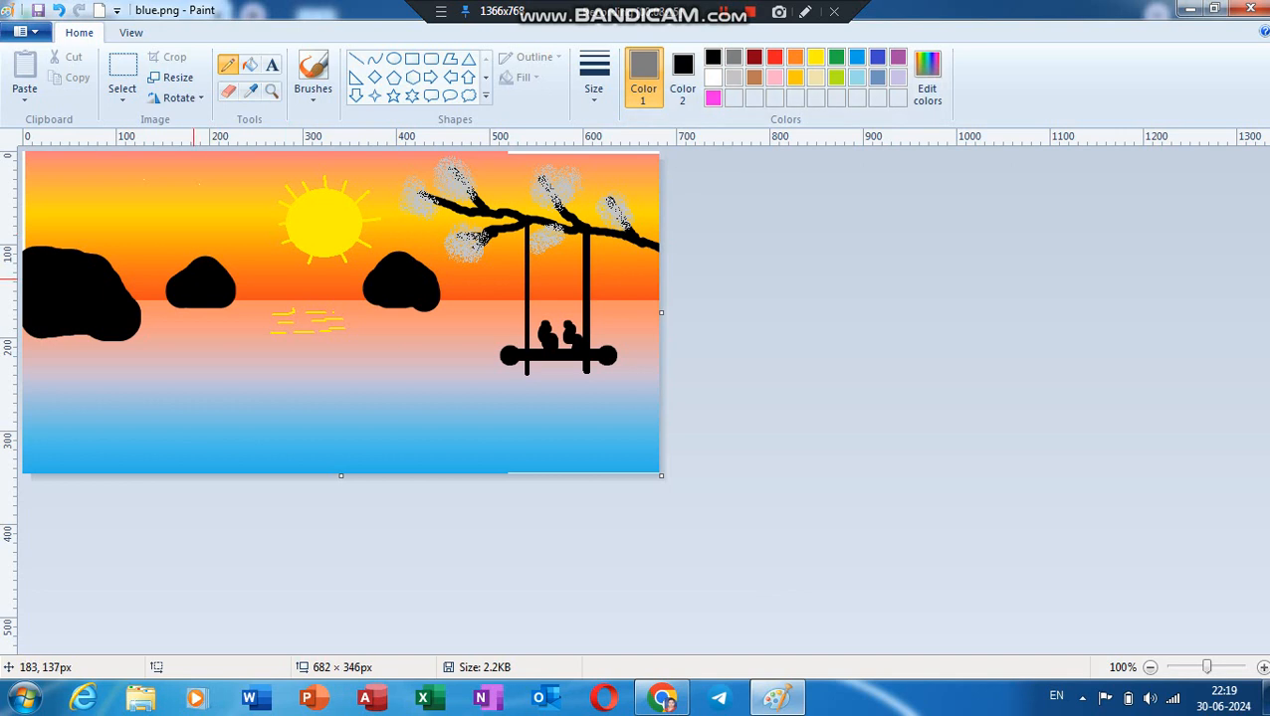
{"action": "left_click_drag", "start_coordinate": [176, 288], "coordinate": [191, 289]}
{"action": "left_click", "coordinate": [594, 80]}
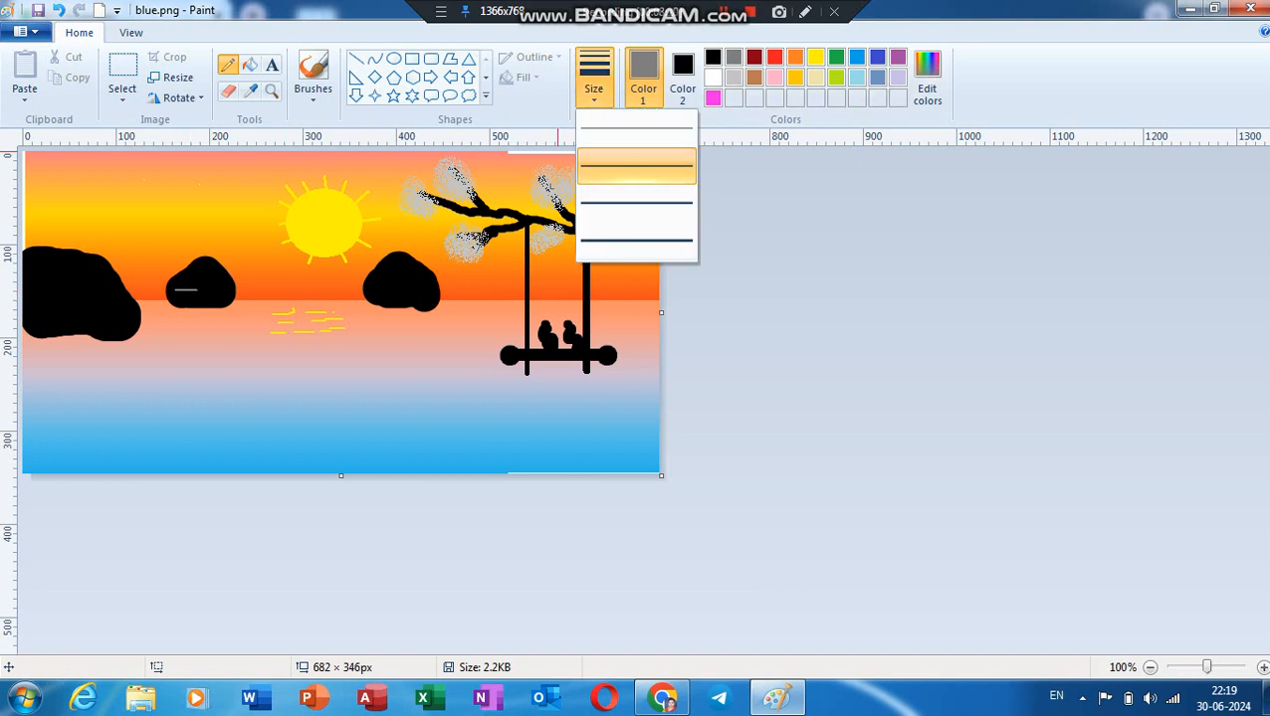
{"action": "left_click", "coordinate": [637, 240]}
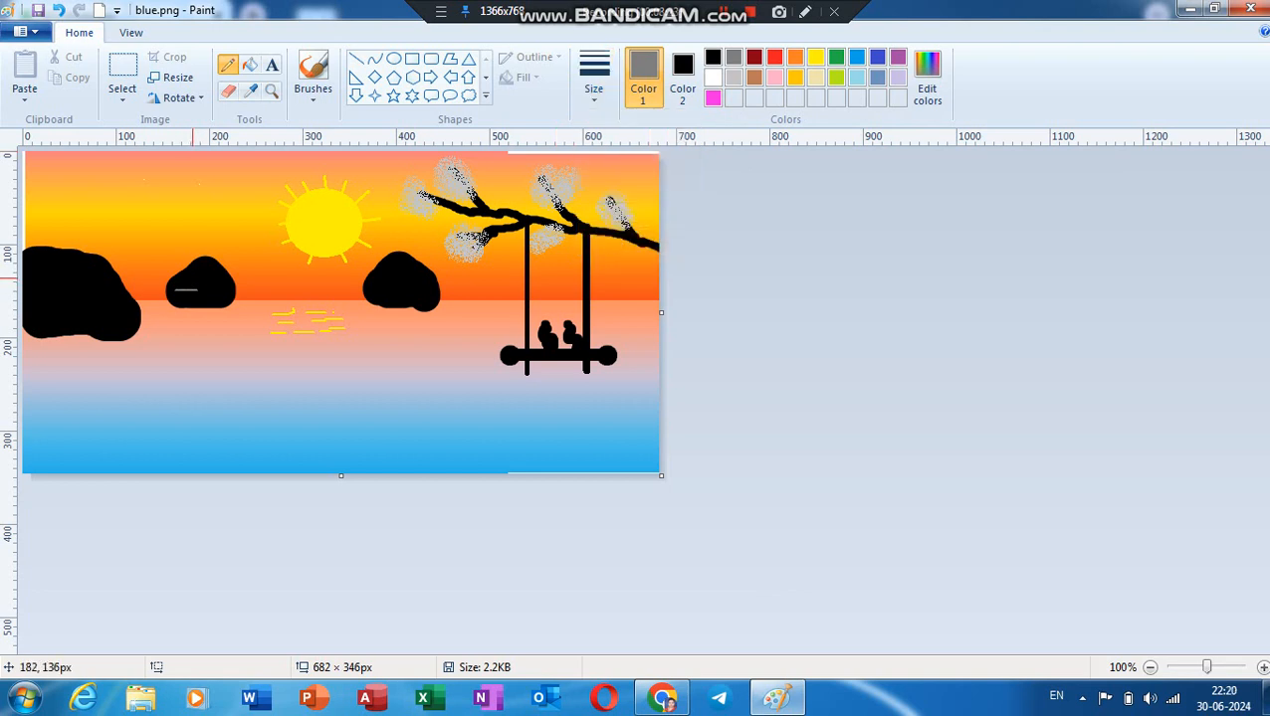
{"action": "left_click_drag", "start_coordinate": [205, 264], "coordinate": [214, 279]}
{"action": "left_click_drag", "start_coordinate": [46, 312], "coordinate": [63, 318]}
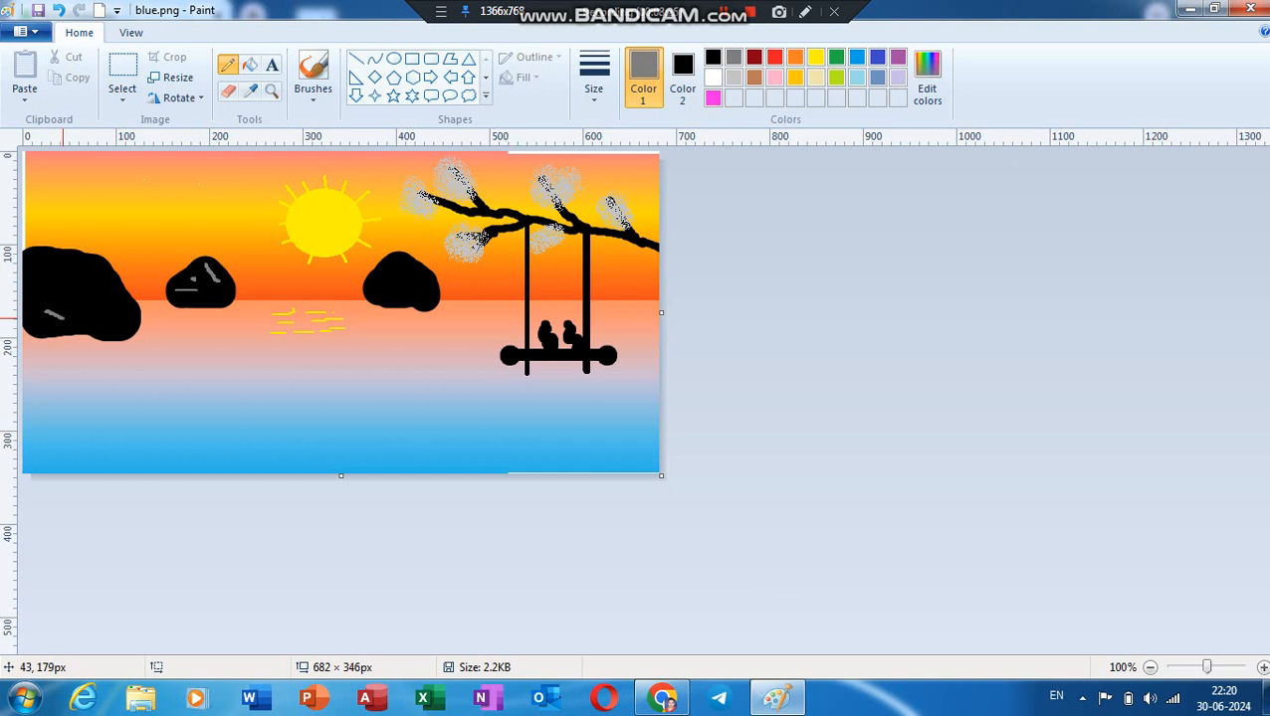
{"action": "mouse_move", "coordinate": [46, 264]}
{"action": "left_mouse_down"}
{"action": "mouse_move", "coordinate": [81, 277]}
{"action": "mouse_move", "coordinate": [94, 314]}
{"action": "mouse_move", "coordinate": [125, 310]}
{"action": "left_mouse_up"}
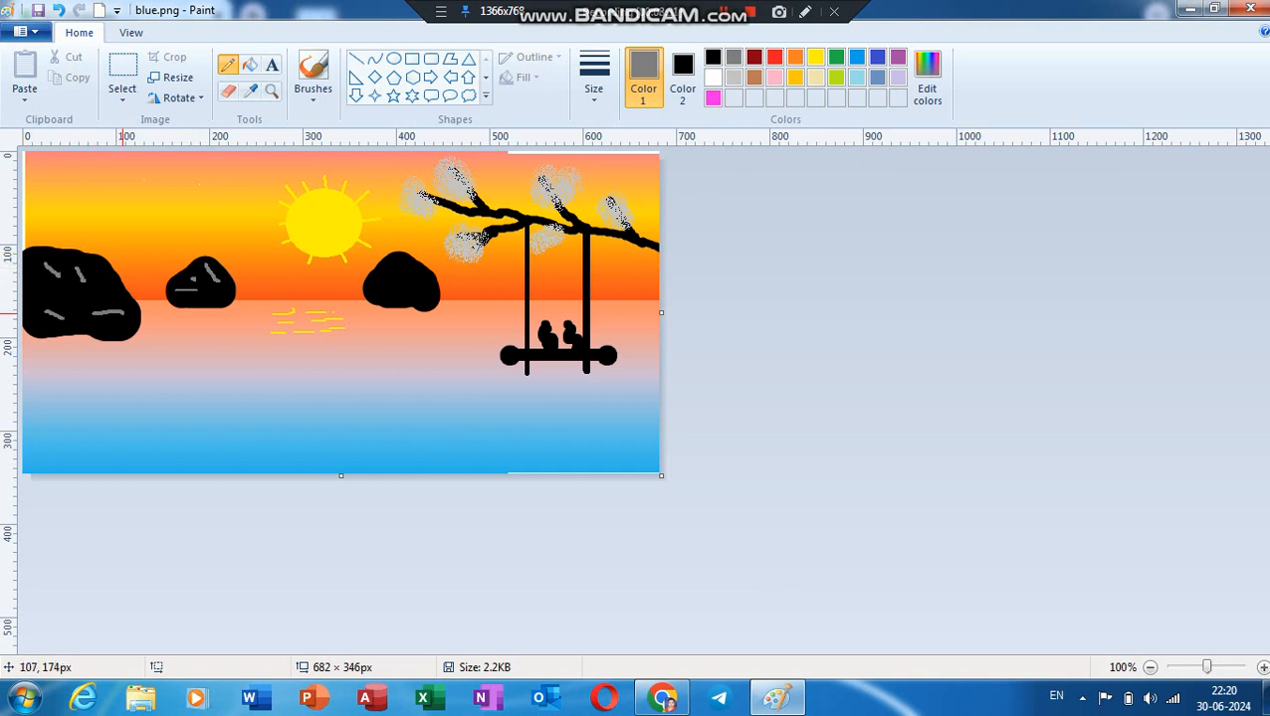
{"action": "left_click_drag", "start_coordinate": [380, 286], "coordinate": [392, 290]}
Set Color 1 to red and add short red highlight strokes beside the gray marks on all three rocks.
{"action": "left_click", "coordinate": [774, 57]}
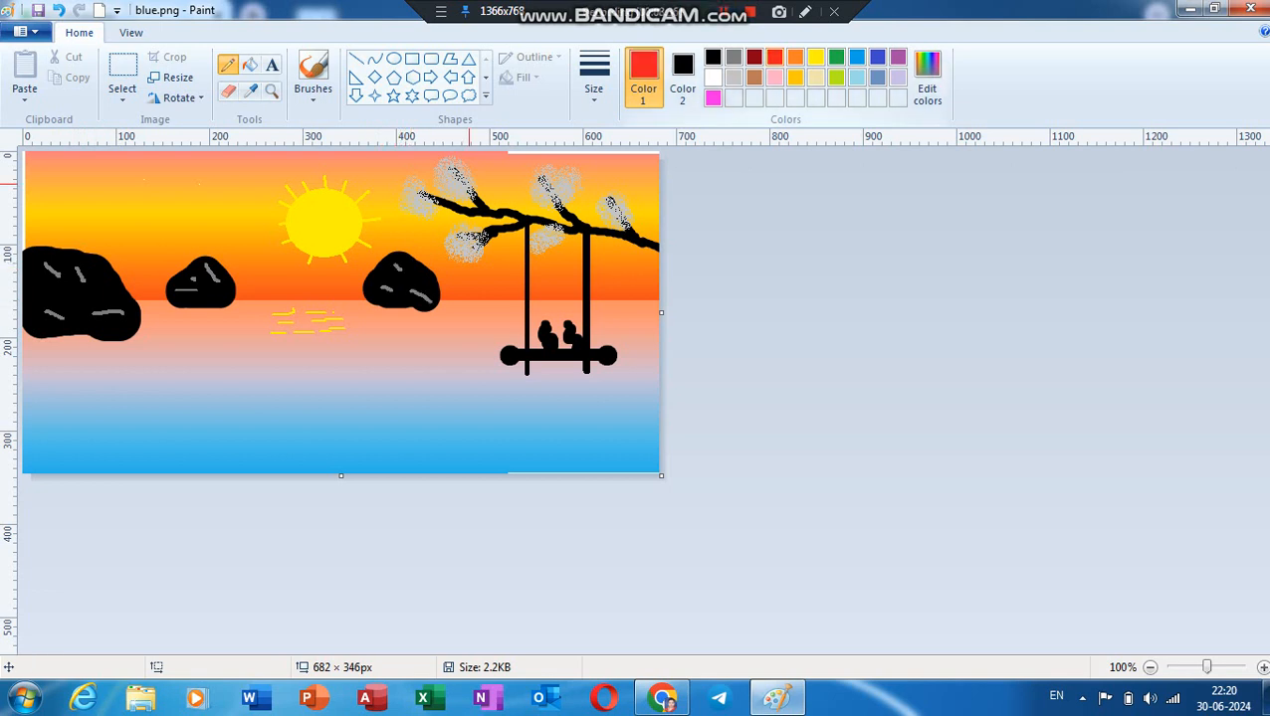
{"action": "mouse_move", "coordinate": [34, 313]}
{"action": "left_mouse_down"}
{"action": "mouse_move", "coordinate": [44, 317]}
{"action": "mouse_move", "coordinate": [47, 282]}
{"action": "mouse_move", "coordinate": [103, 297]}
{"action": "left_mouse_up"}
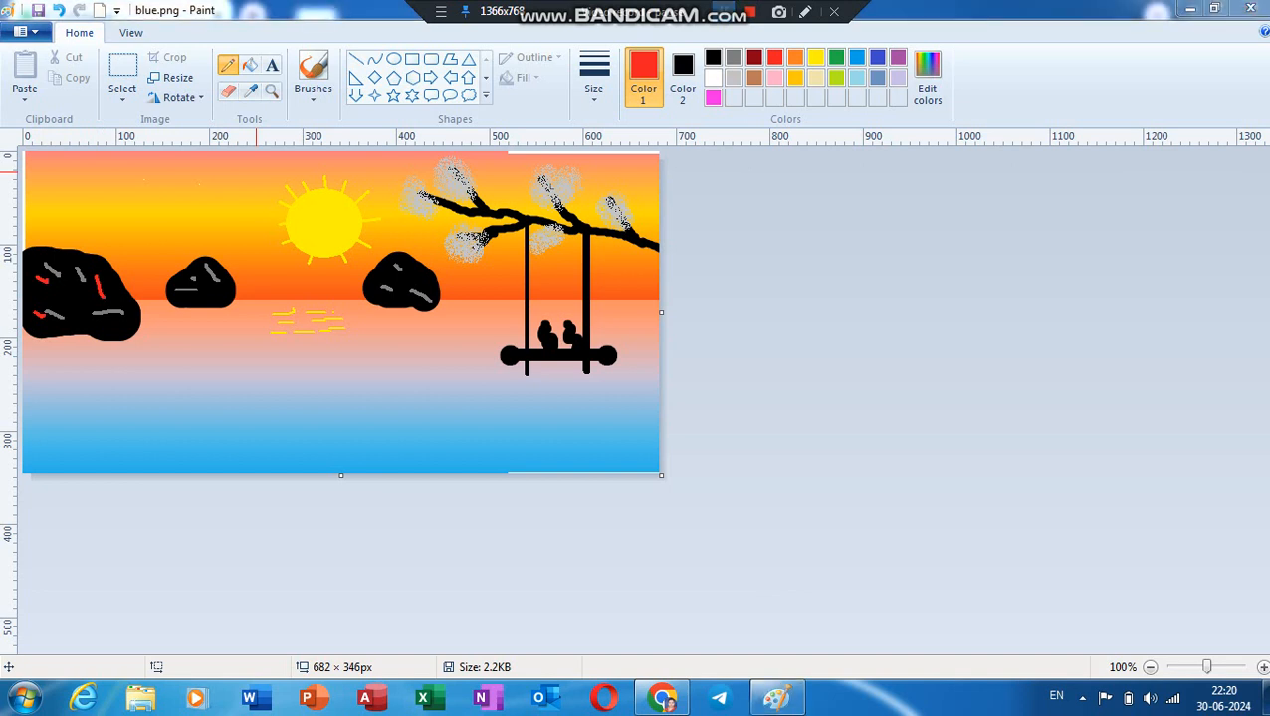
{"action": "left_click_drag", "start_coordinate": [409, 286], "coordinate": [432, 297]}
{"action": "left_click_drag", "start_coordinate": [202, 262], "coordinate": [211, 281]}
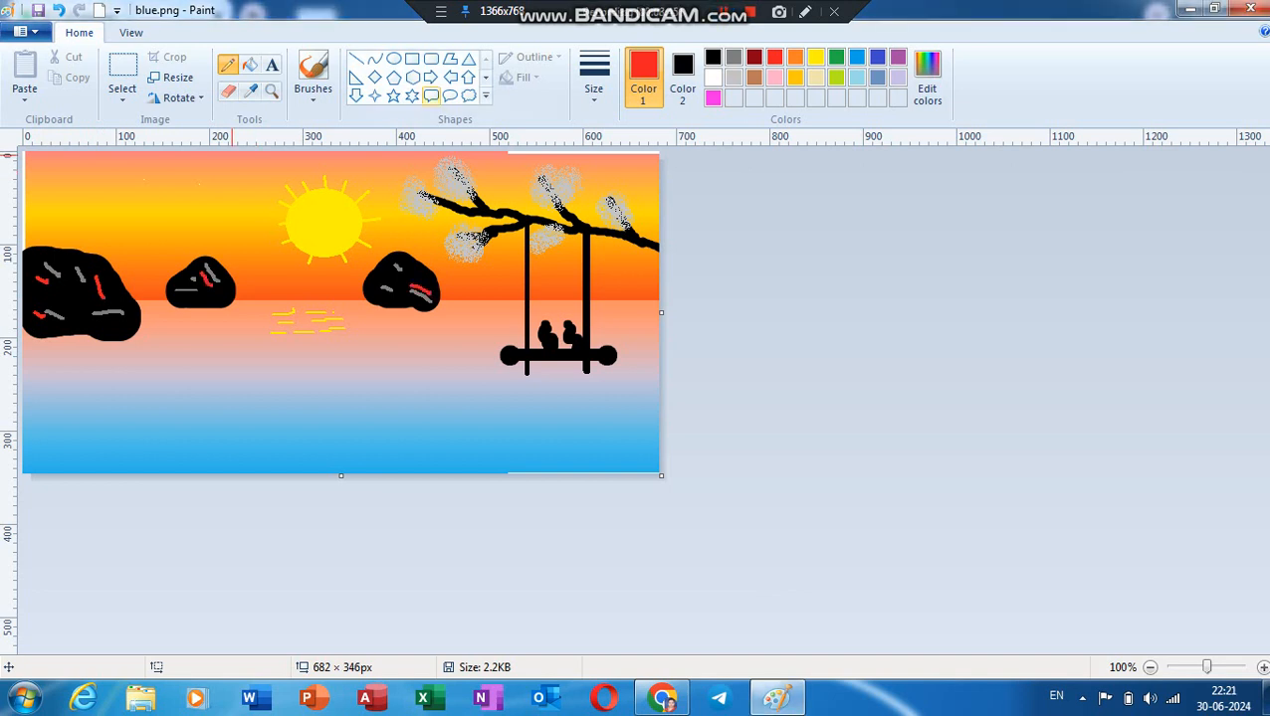
Paint three small flying birds in the sky between the canvas's edge and the sun with the black Brush at the second size.
{"action": "left_click", "coordinate": [312, 85]}
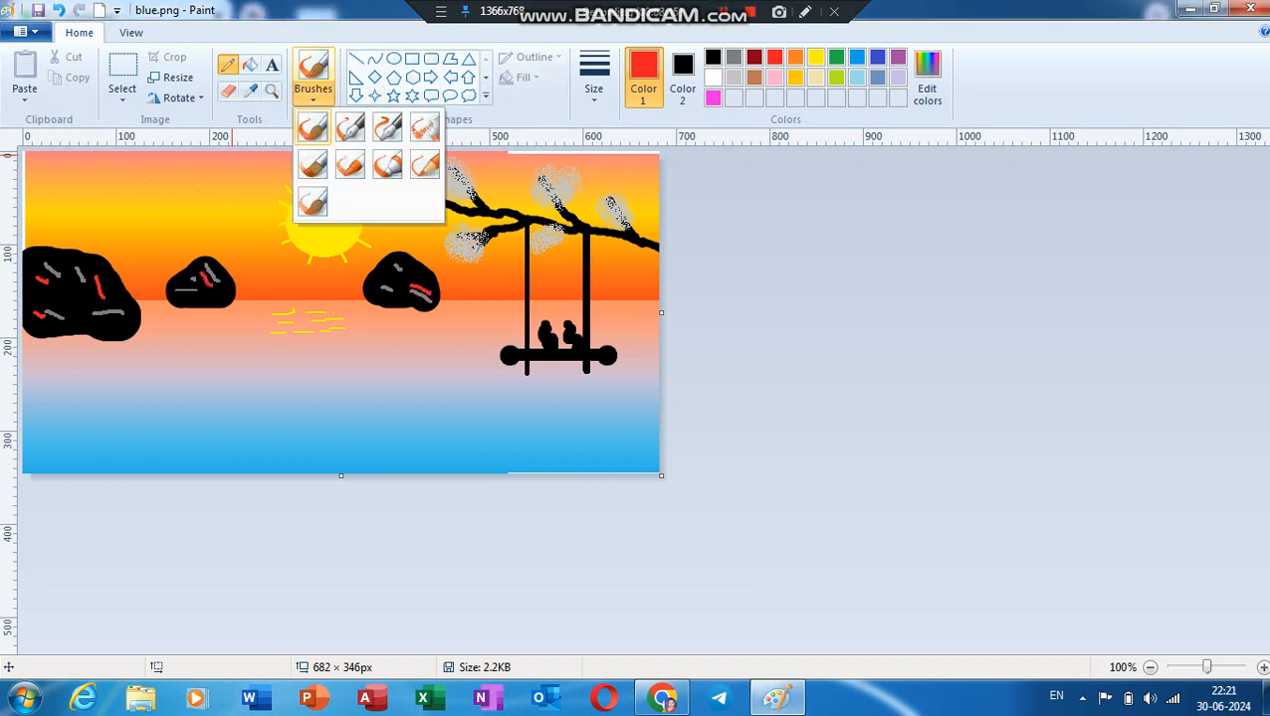
{"action": "left_click", "coordinate": [312, 128]}
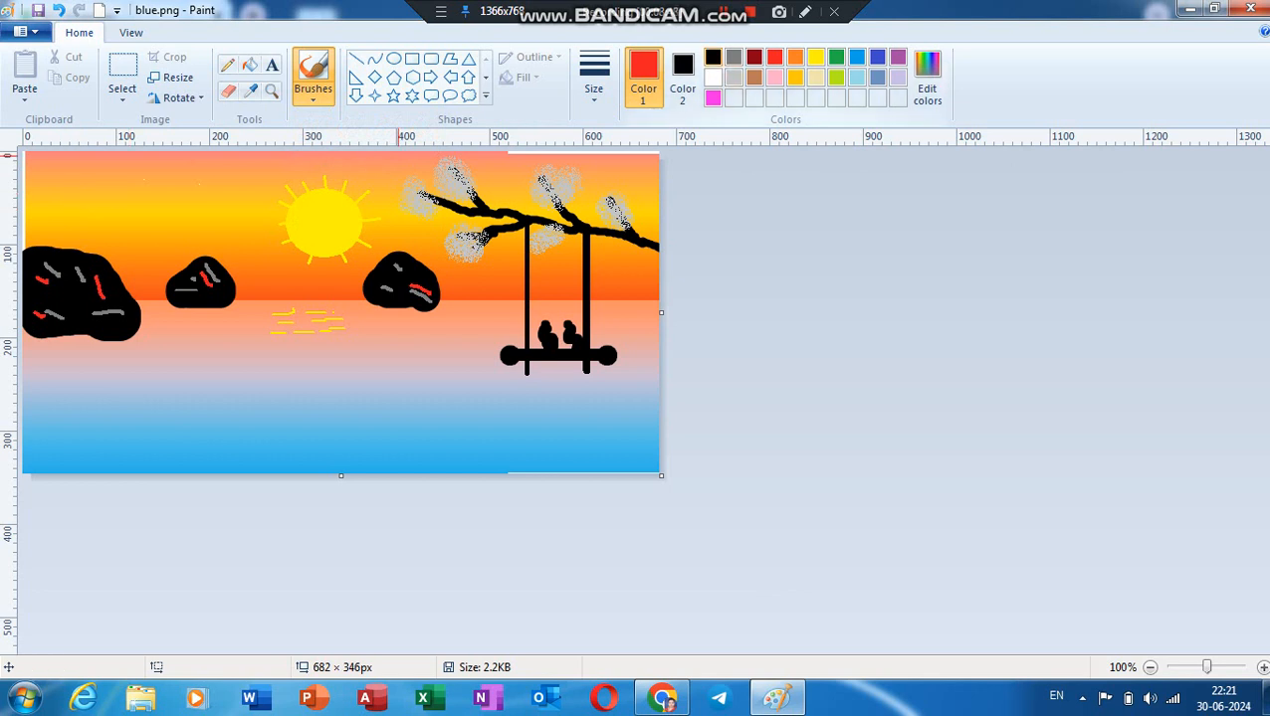
{"action": "left_click", "coordinate": [712, 58]}
{"action": "left_click", "coordinate": [113, 206]}
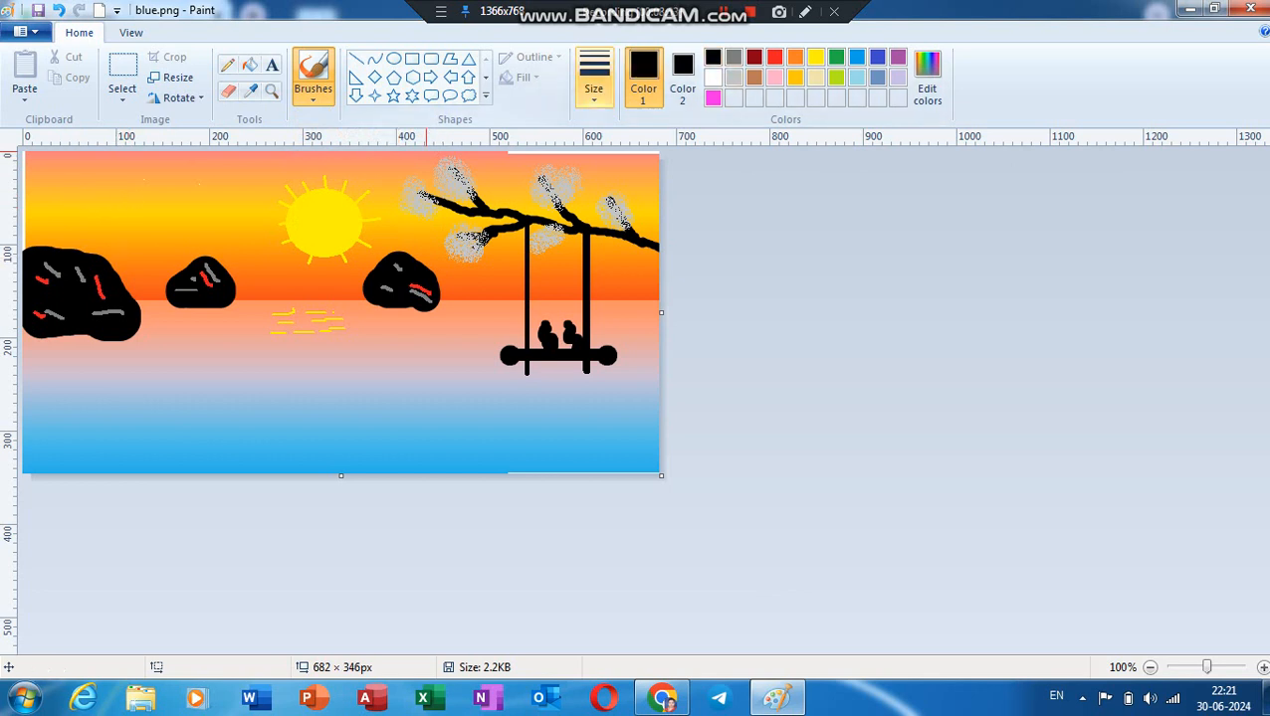
{"action": "left_click", "coordinate": [594, 80]}
{"action": "left_click", "coordinate": [636, 166]}
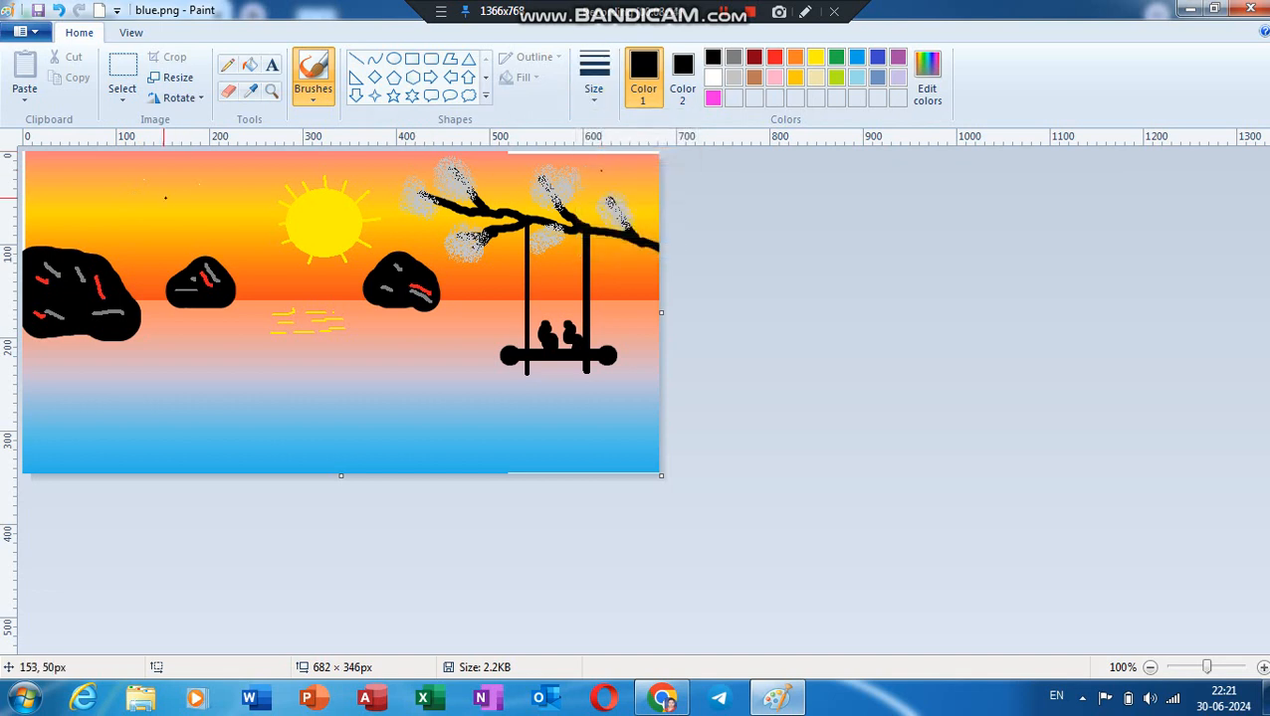
{"action": "left_click_drag", "start_coordinate": [134, 214], "coordinate": [202, 183]}
{"action": "left_click", "coordinate": [187, 203]}
{"action": "left_click", "coordinate": [72, 196]}
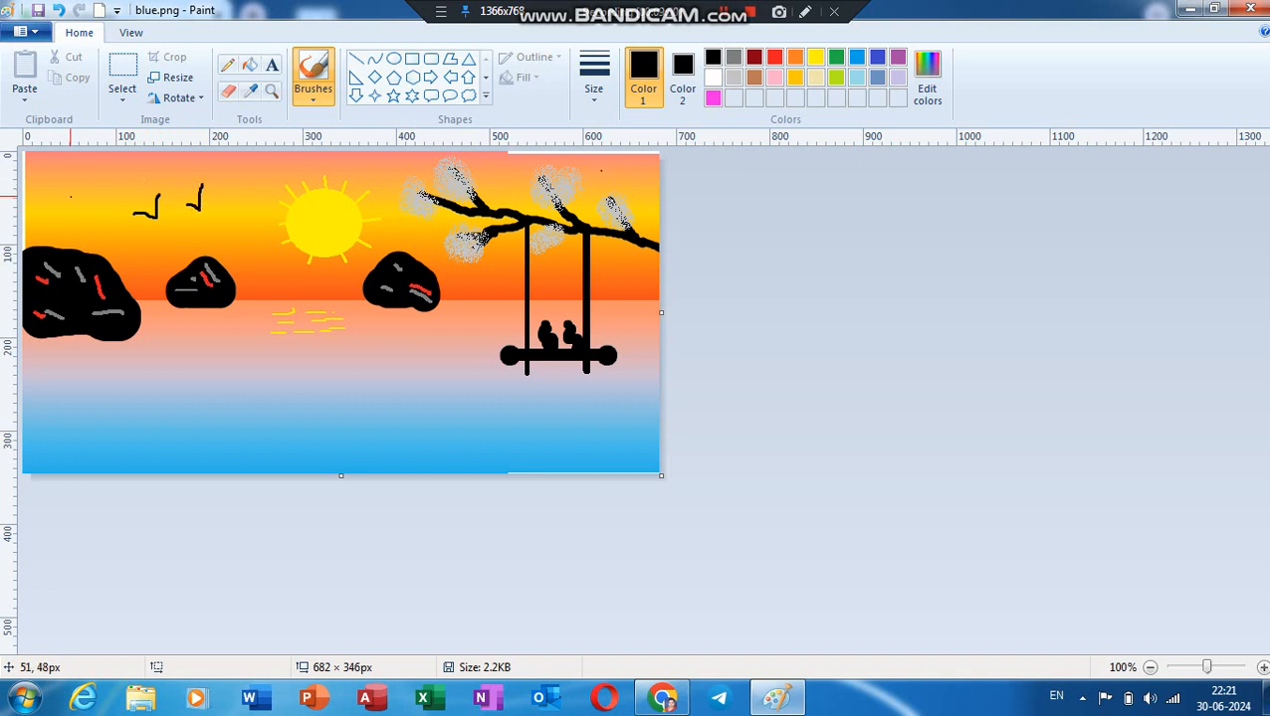
{"action": "mouse_move", "coordinate": [71, 197]}
{"action": "left_mouse_down"}
{"action": "mouse_move", "coordinate": [95, 199]}
{"action": "mouse_move", "coordinate": [98, 182]}
{"action": "left_mouse_up"}
{"action": "left_click", "coordinate": [122, 67]}
{"action": "left_click", "coordinate": [752, 12]}
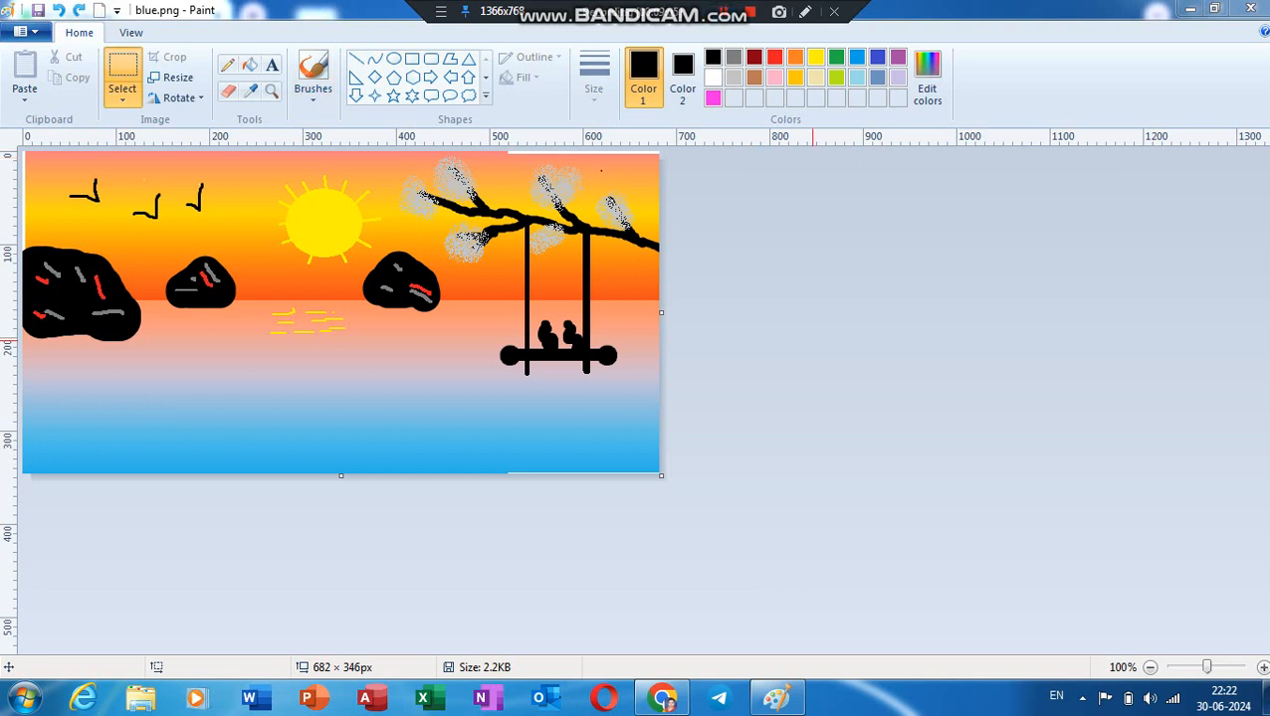